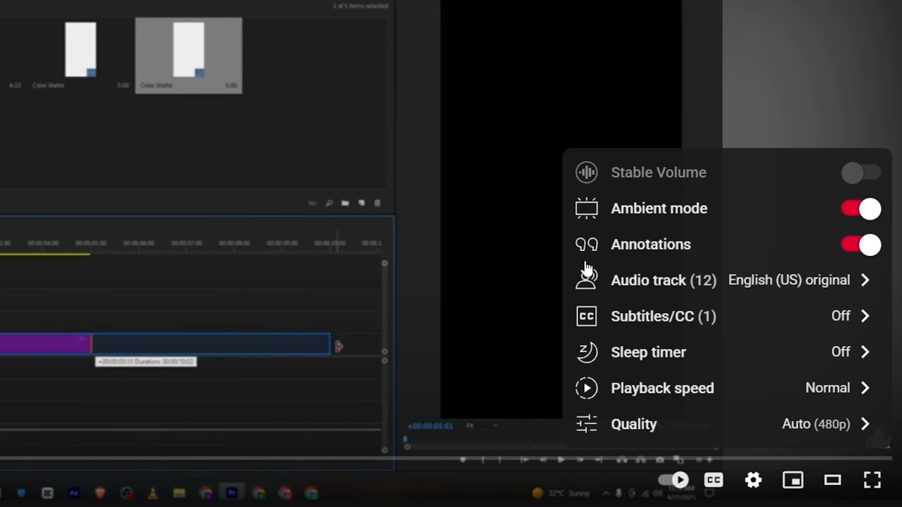
- Open the YouTube video's audio track choices and look through the available languages
click(618, 282)
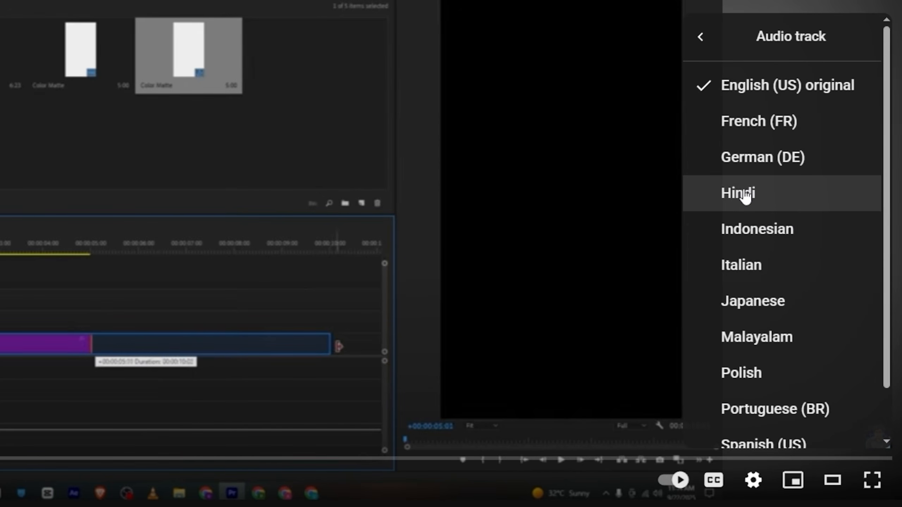
scroll(798, 177, down, 5)
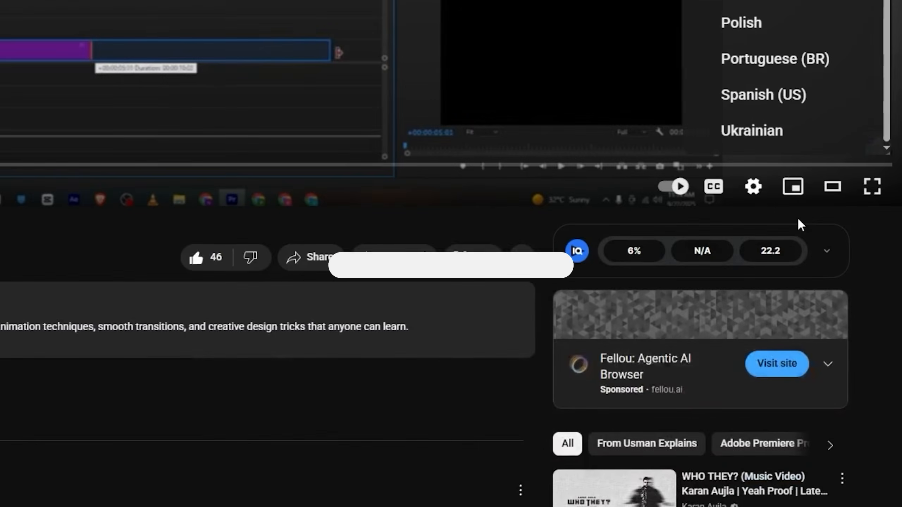
scroll(797, 221, up, 4)
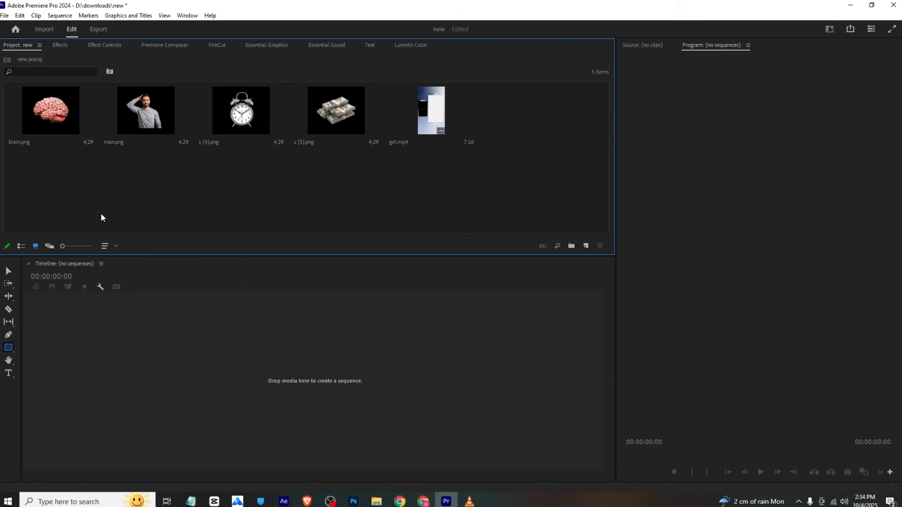
- Create a white (FFFFFF) color matte with a height of 1920 and a 60 fps timebase, keeping the default name
right_click(140, 178)
mouse_move(227, 219)
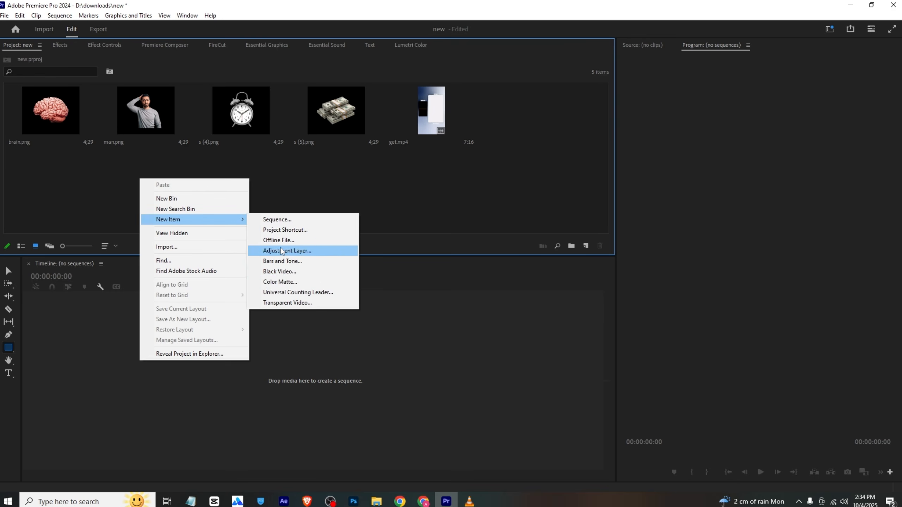
click(281, 283)
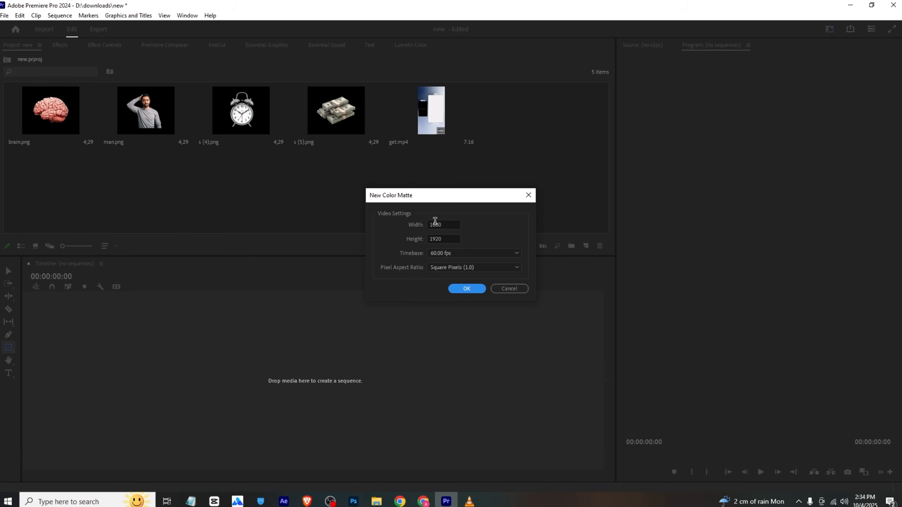
click(464, 289)
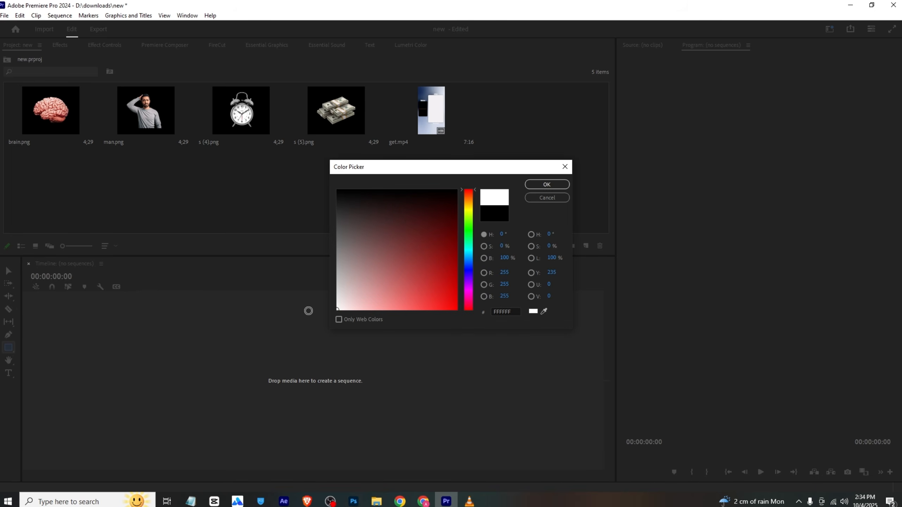
click(526, 183)
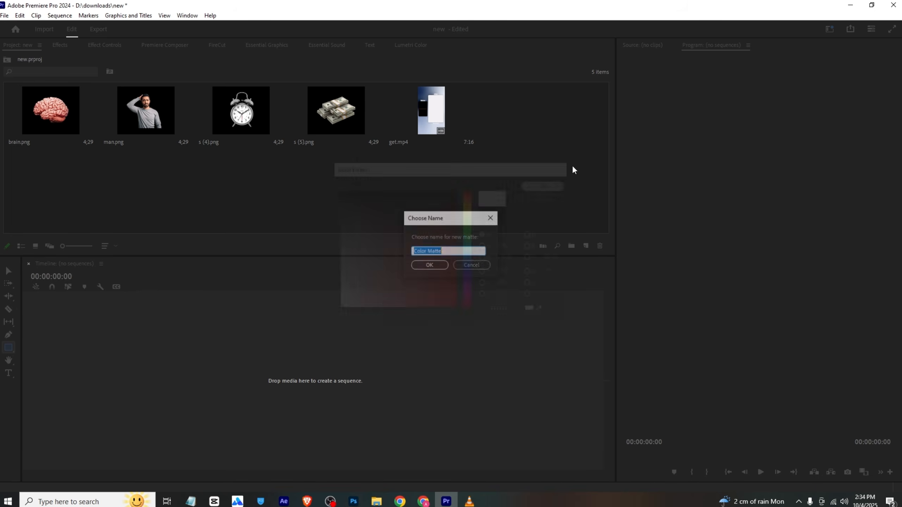
click(438, 268)
- Build a sequence from the white color matte and extend its clip on V1 to about 21:24
drag(177, 147, 84, 362)
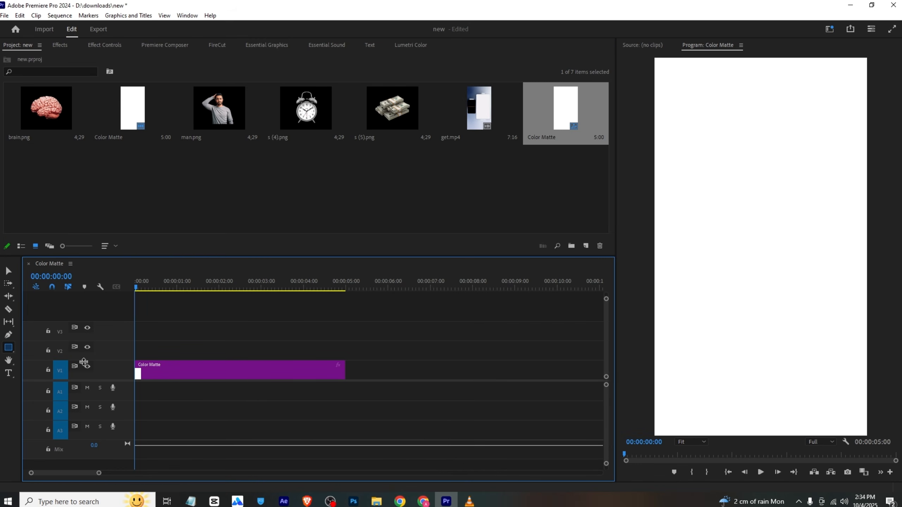
drag(343, 364, 575, 368)
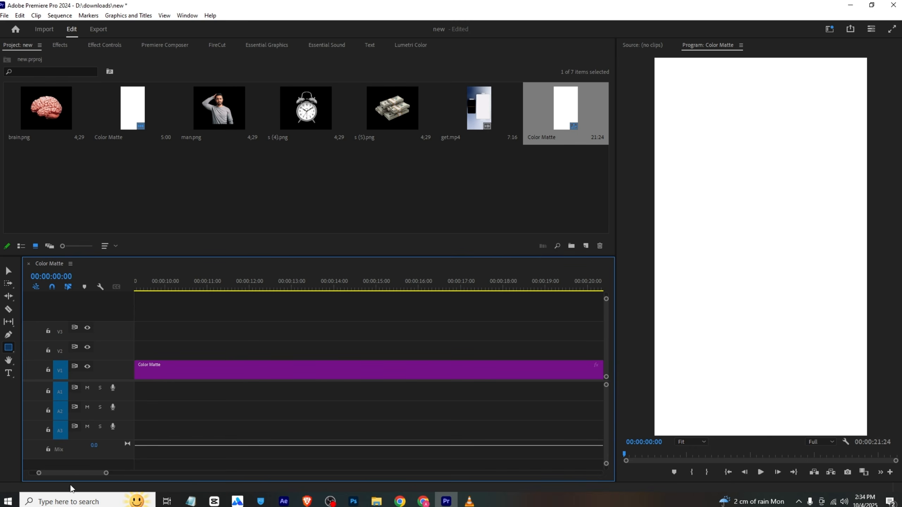
drag(50, 476, 7, 477)
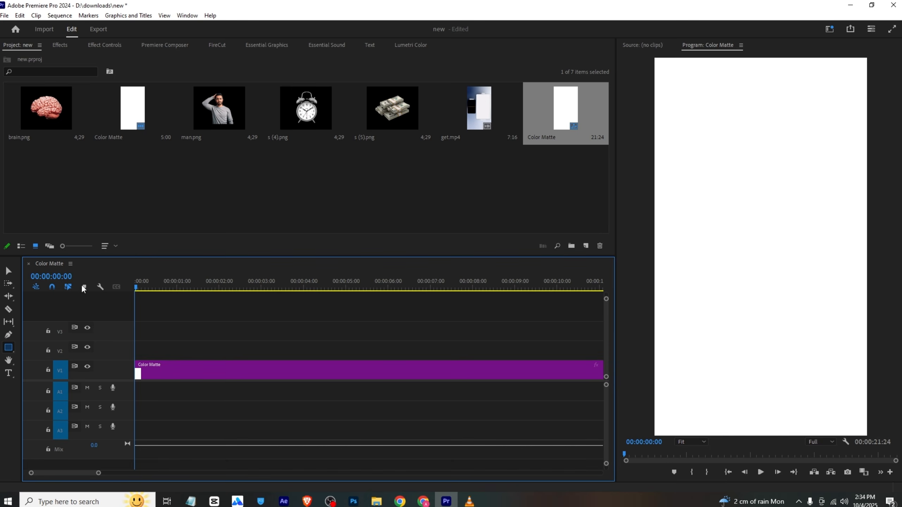
drag(193, 120, 165, 353)
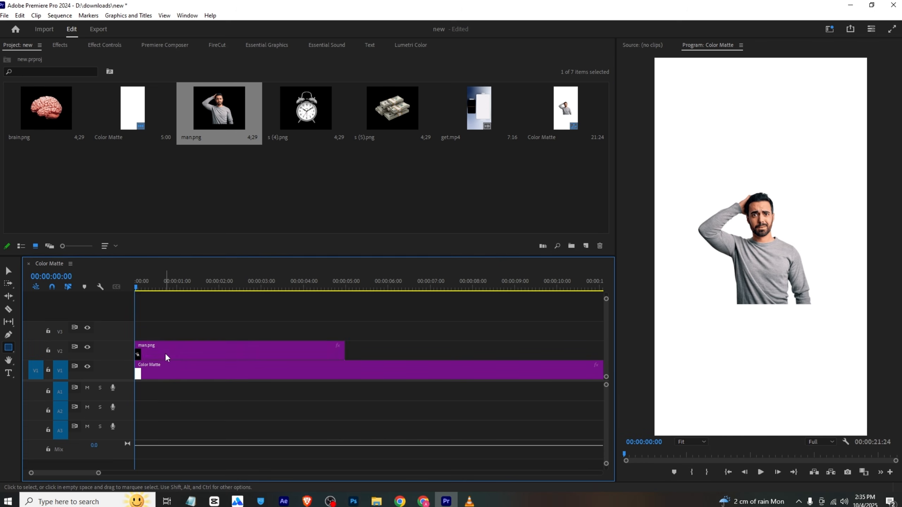
key(Delete)
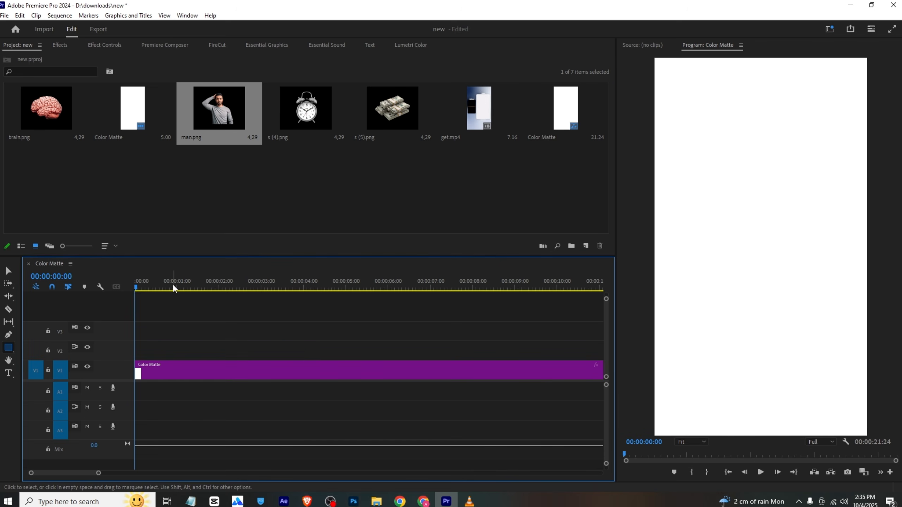
right_click(131, 180)
mouse_move(170, 219)
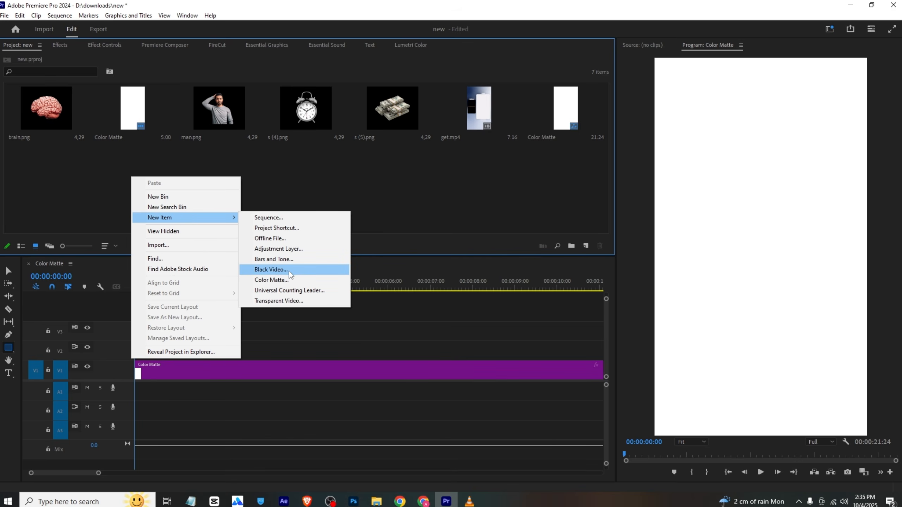
click(41, 181)
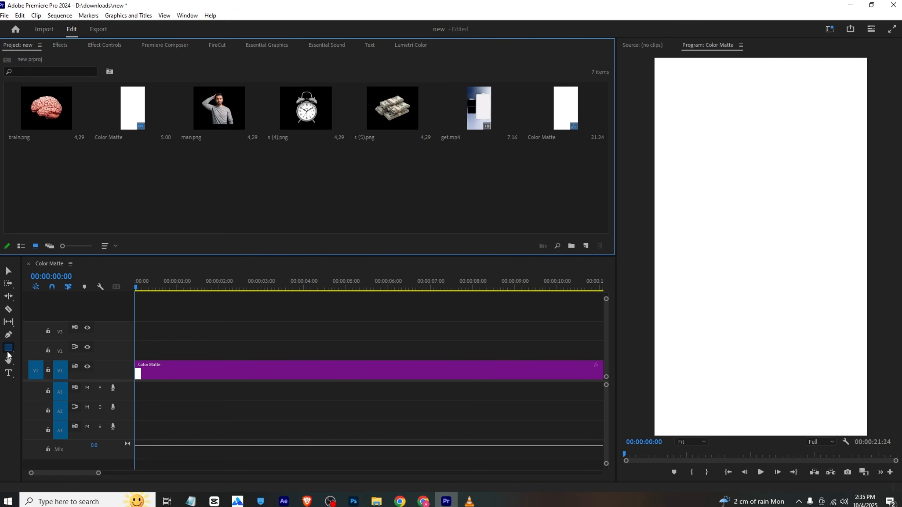
- Draw a square of about 705 × 706 px near the middle of the frame and show its shape properties
drag(692, 183, 831, 322)
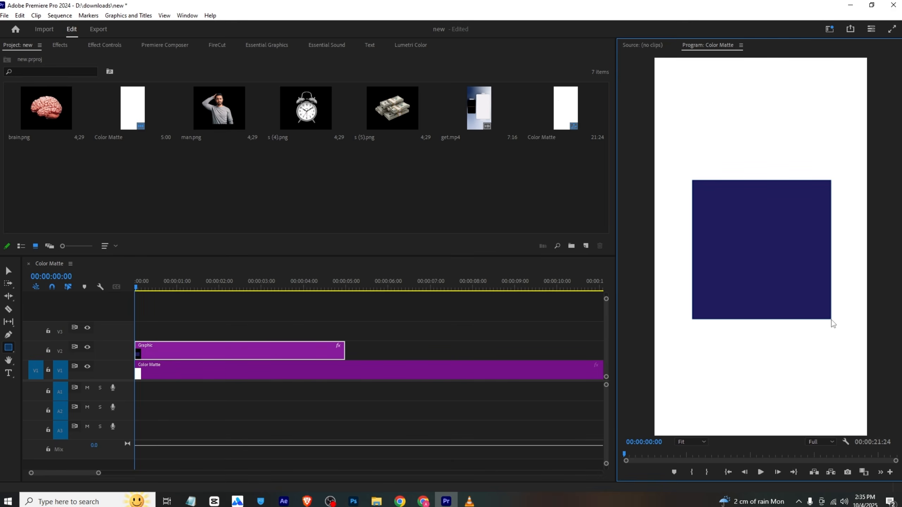
click(278, 47)
scroll(49, 107, down, 3)
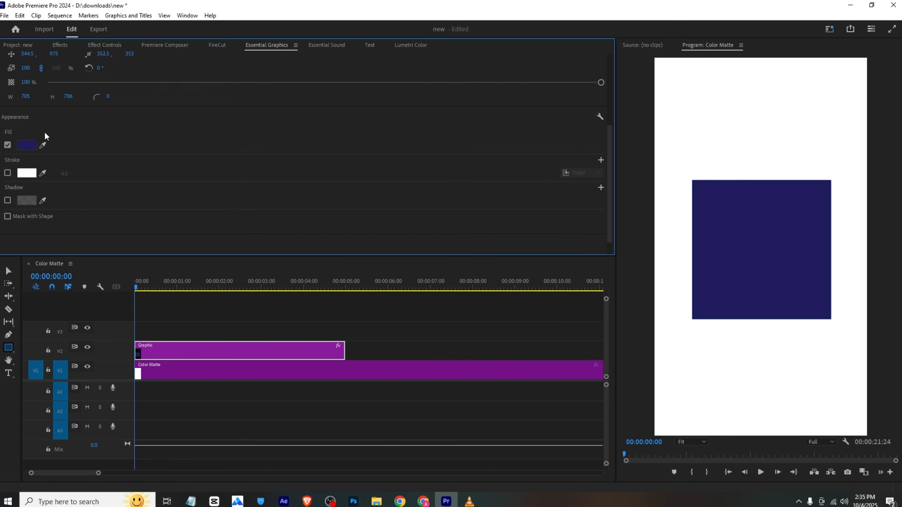
- Fill the square with blue 0028D3 and round its corners with a radius of about 54
scroll(45, 135, down, 1)
click(27, 126)
click(428, 255)
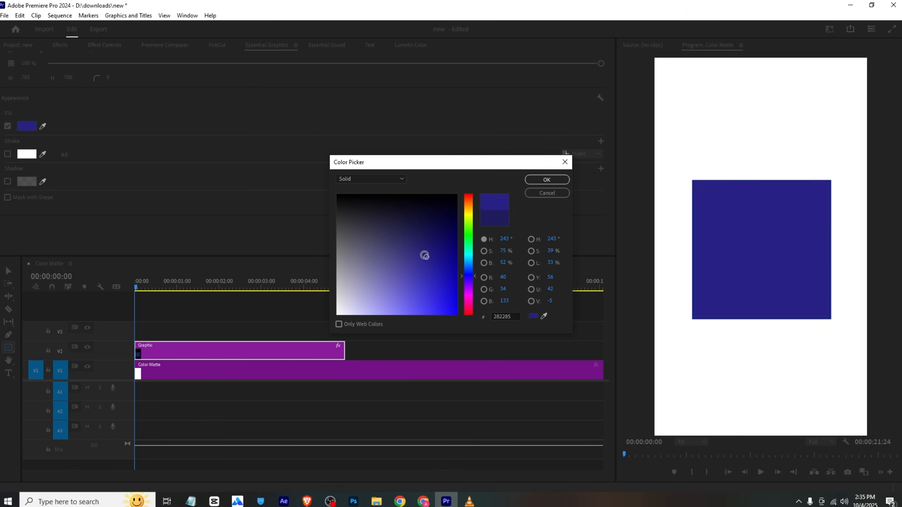
drag(469, 245, 472, 274)
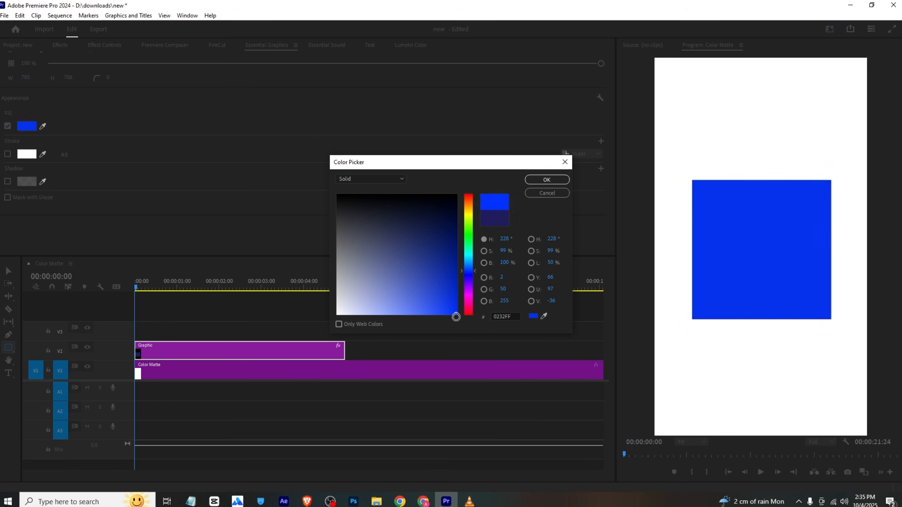
mouse_move(464, 326)
mouse_down()
mouse_move(408, 298)
mouse_move(469, 312)
mouse_up()
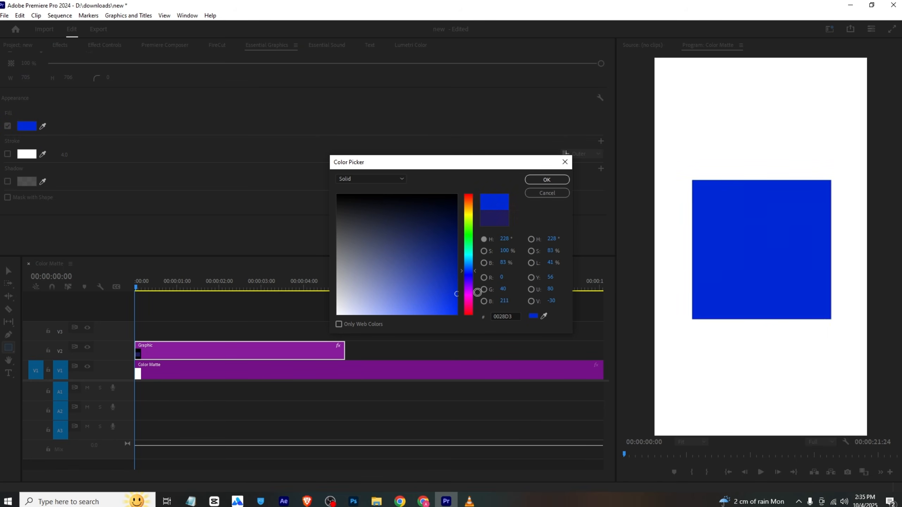
click(539, 180)
scroll(84, 113, up, 2)
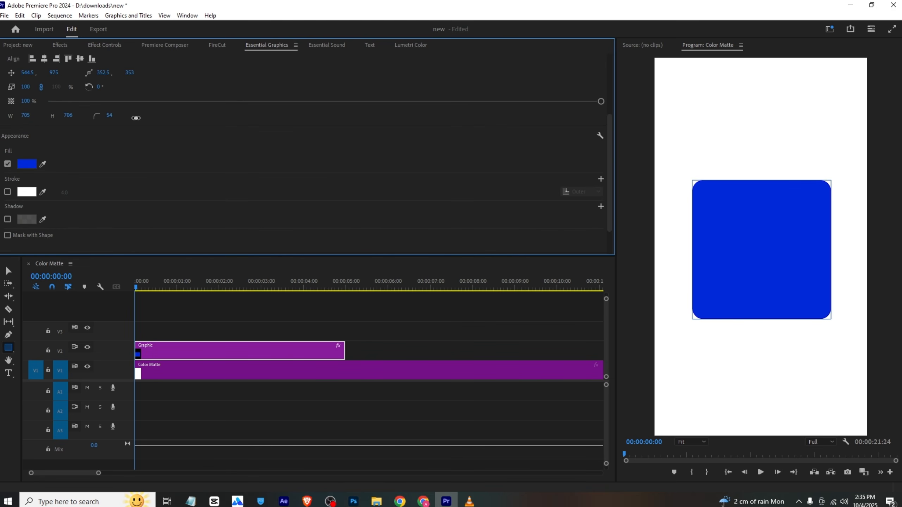
- Turn off Uniform Scale in the square's Vector Motion and keyframe Scale Width at 0 at the clip start
click(97, 45)
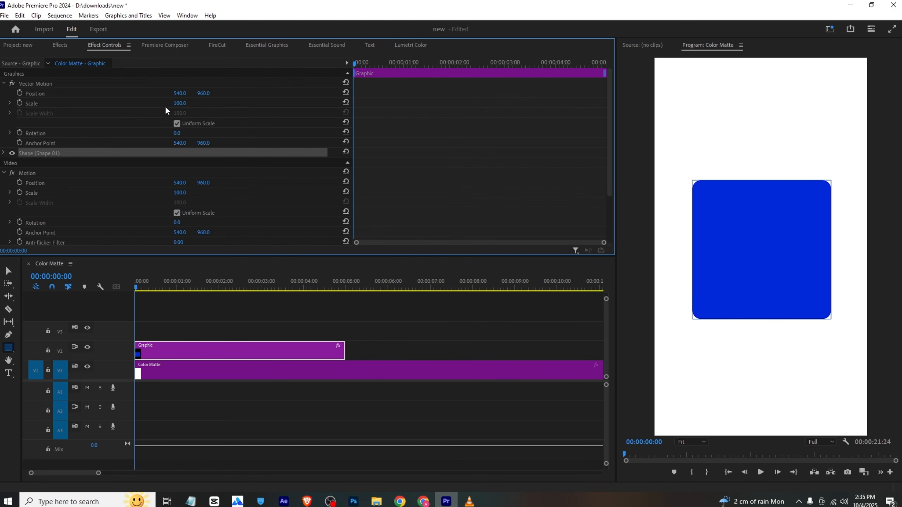
click(177, 123)
drag(179, 113, 143, 113)
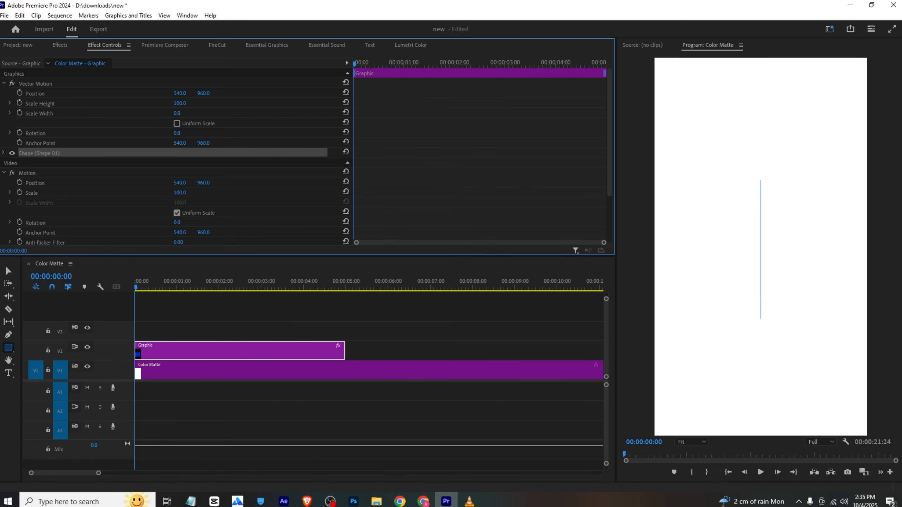
click(20, 113)
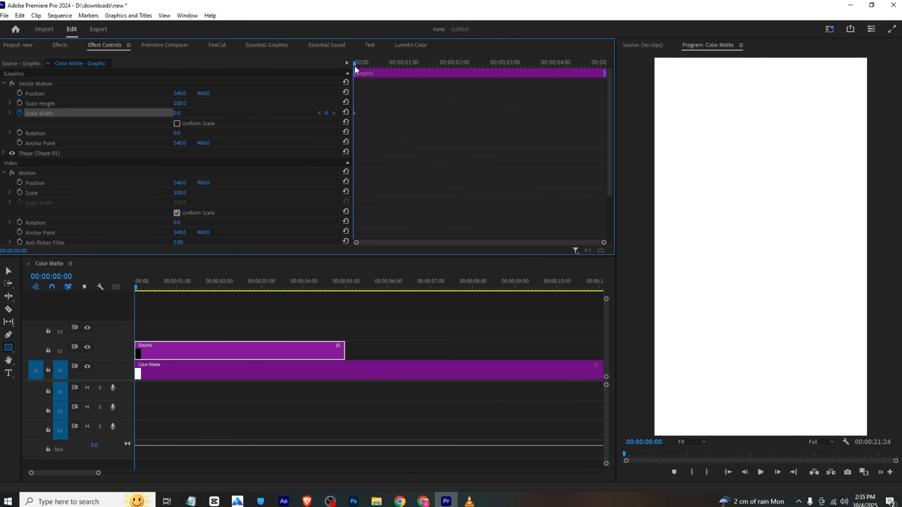
- Add a Scale Width keyframe of 100 for the square's Vector Motion at 00:00:01:39
drag(355, 65, 436, 68)
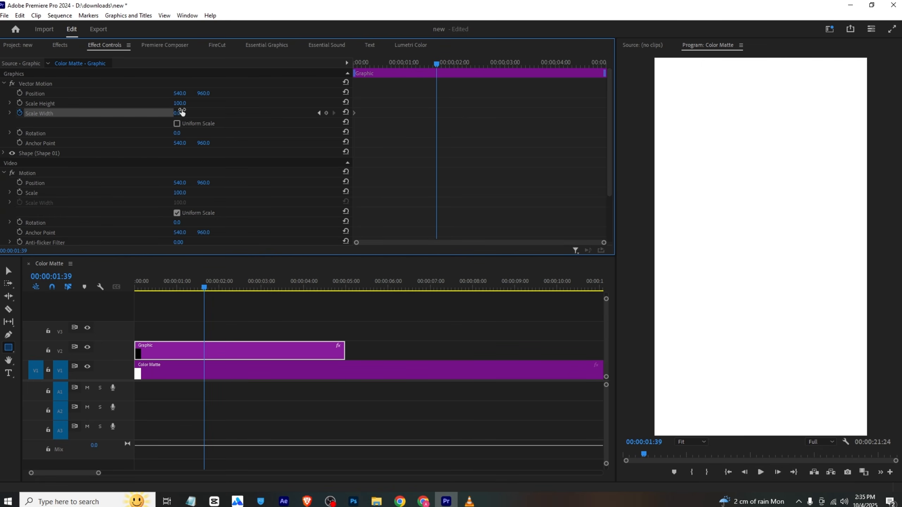
mouse_move(182, 112)
mouse_down()
mouse_move(218, 112)
mouse_move(186, 113)
mouse_up()
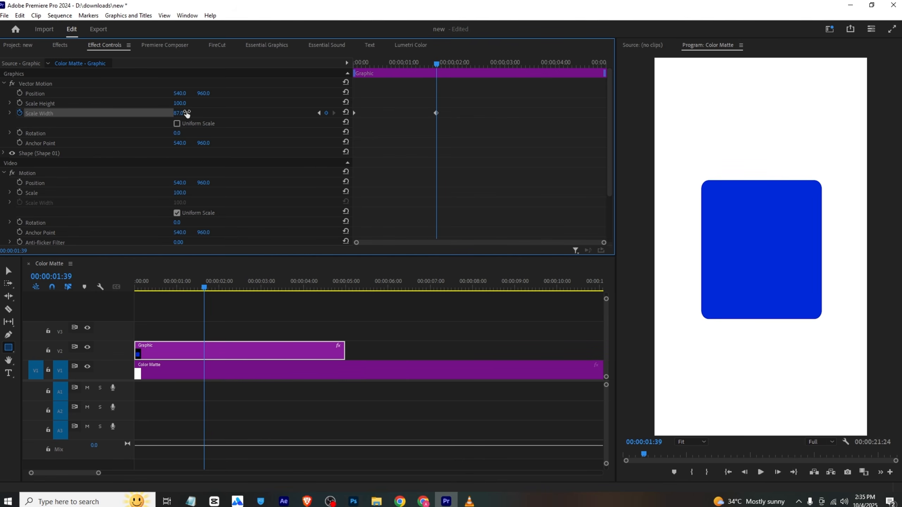
text(90)
key(Return)
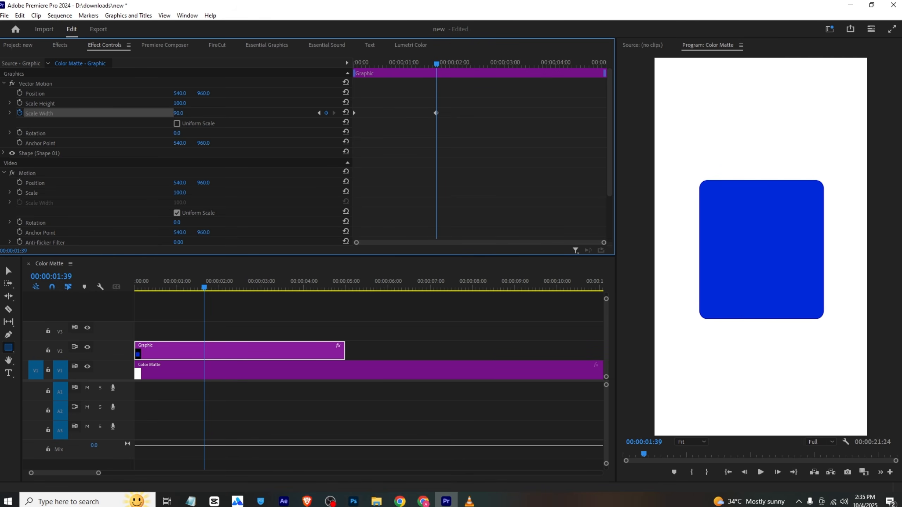
text(100)
key(Return)
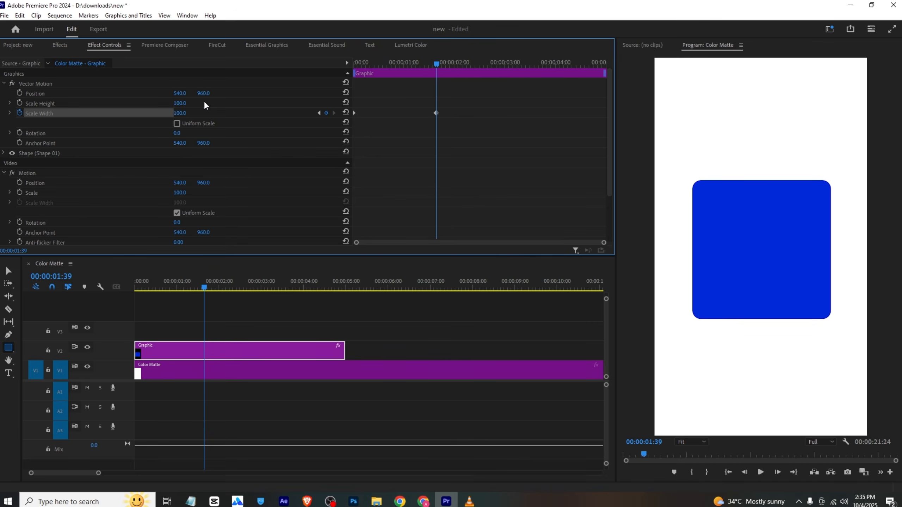
- Switch to VLC and play the opening of get.mp4 to examine how the man and blue square animate
click(170, 336)
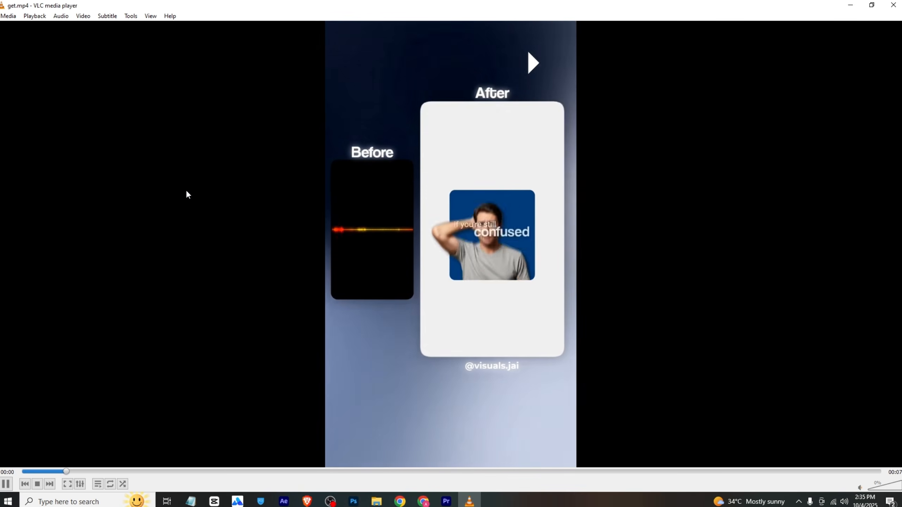
key(space)
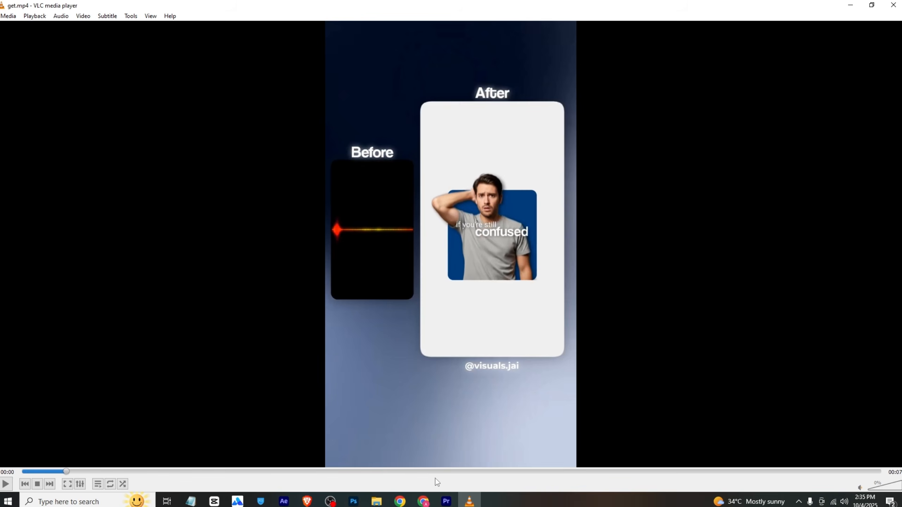
click(23, 472)
key(space)
key(space)
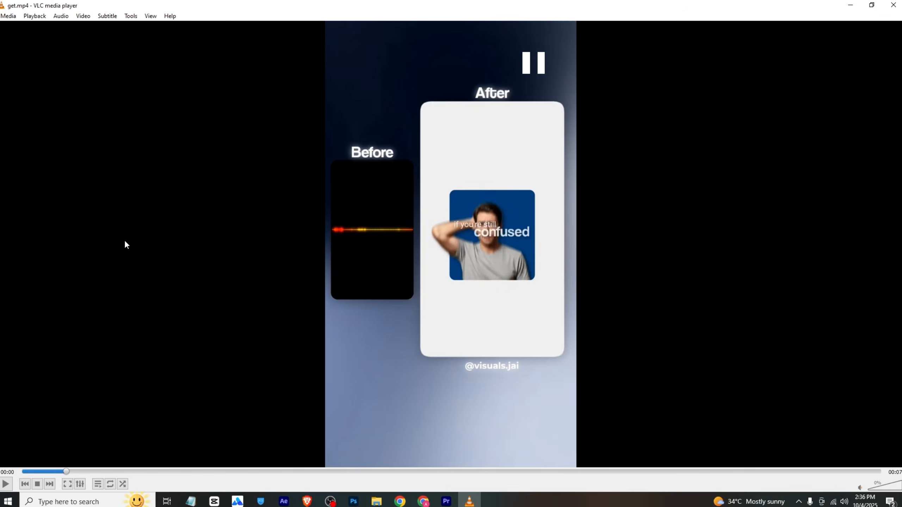
key(space)
key(space)
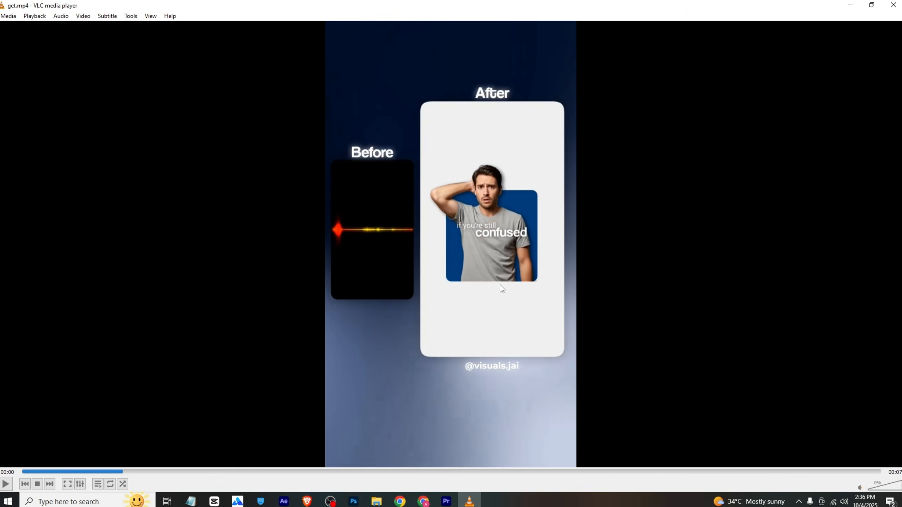
- Switch back to Premiere Pro and draw a rectangle of about 1390 × 479 px across the frame, directly below the square
click(451, 504)
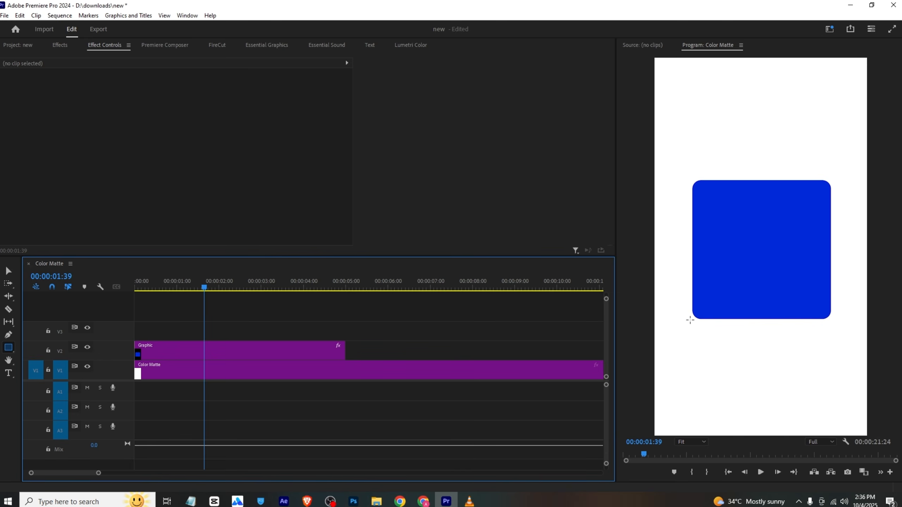
drag(672, 315, 884, 414)
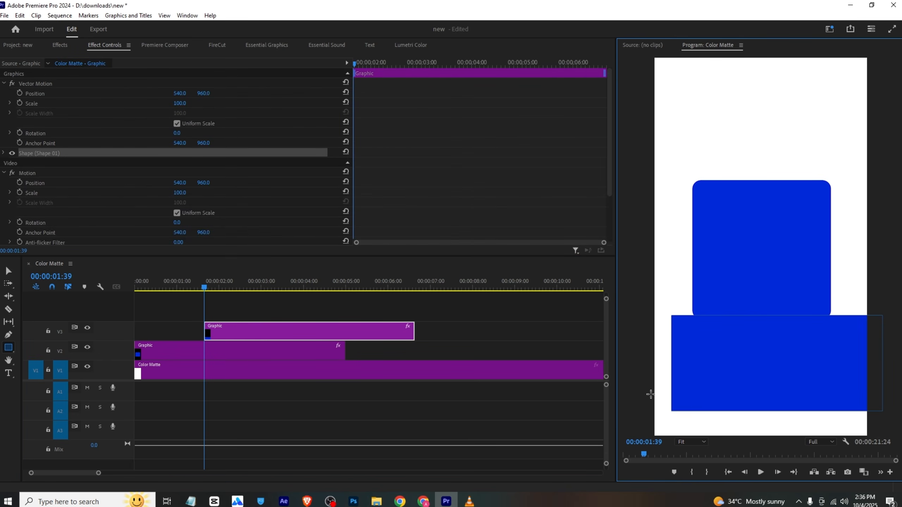
drag(670, 411, 609, 410)
- Change the new rectangle's fill from blue to white
click(266, 46)
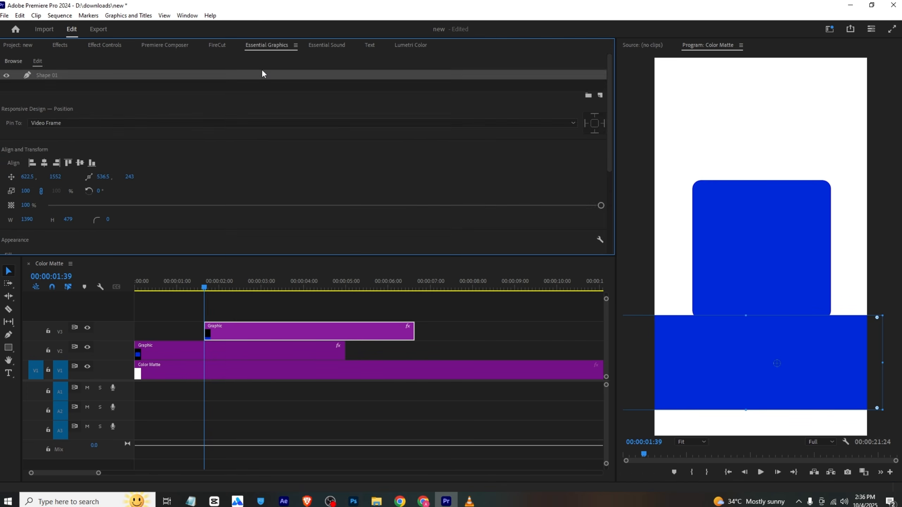
scroll(261, 69, down, 5)
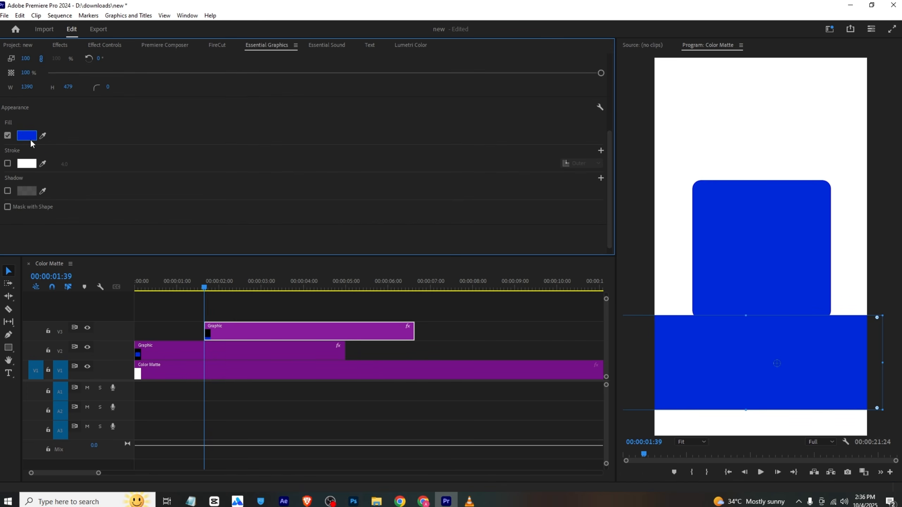
click(30, 139)
drag(358, 292, 269, 370)
click(545, 180)
- Move the white rectangle's clip to the sequence start and set its Vector Motion Position Y to 987, just below the square
click(210, 315)
drag(232, 331, 148, 332)
drag(160, 282, 208, 287)
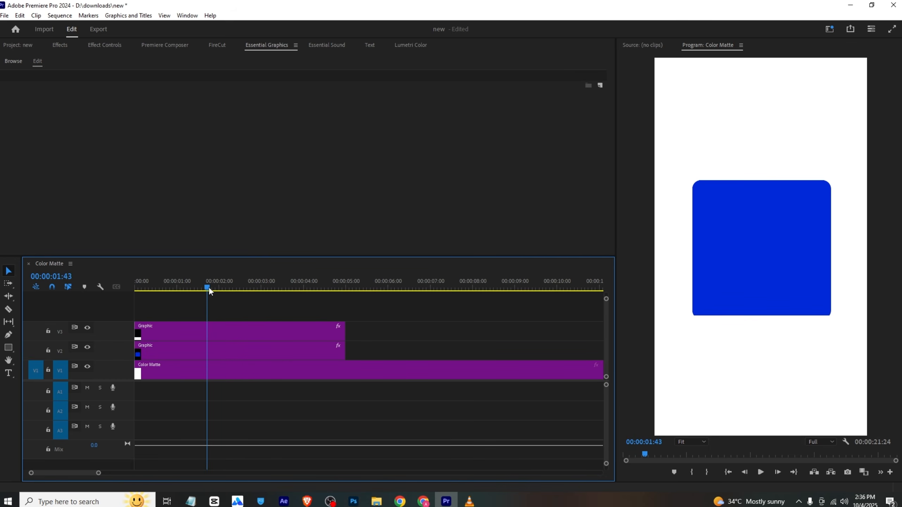
click(218, 337)
click(99, 32)
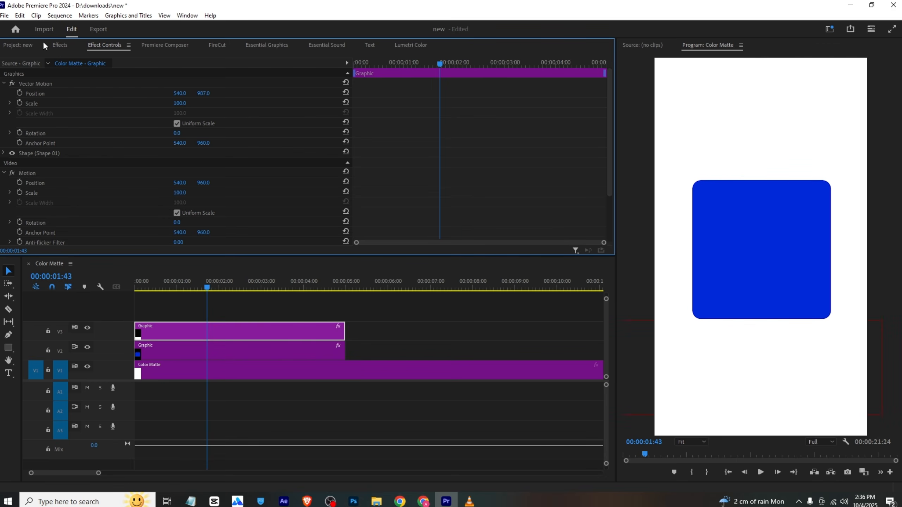
- Place man.png at 00:00:01:43 on the track above the graphics and set its Scale to 148 and Position to 485, 894
click(42, 45)
drag(192, 133, 228, 310)
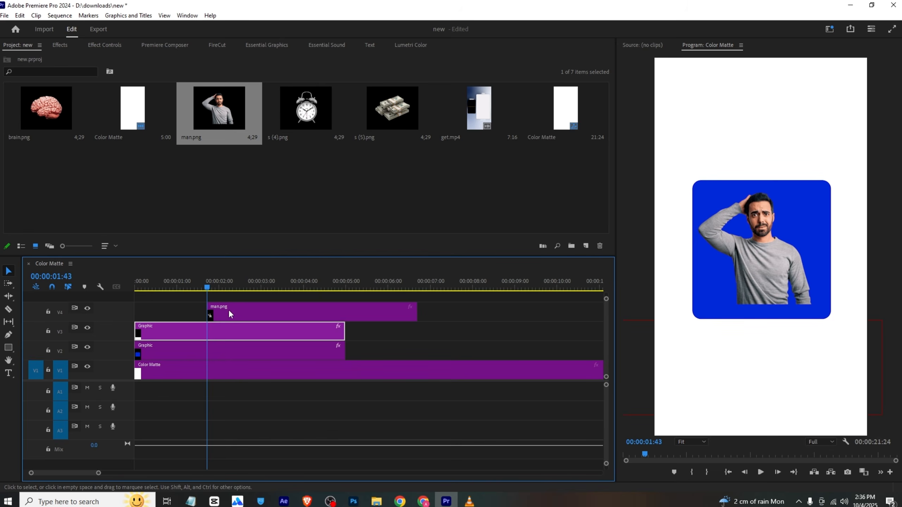
click(229, 311)
click(110, 45)
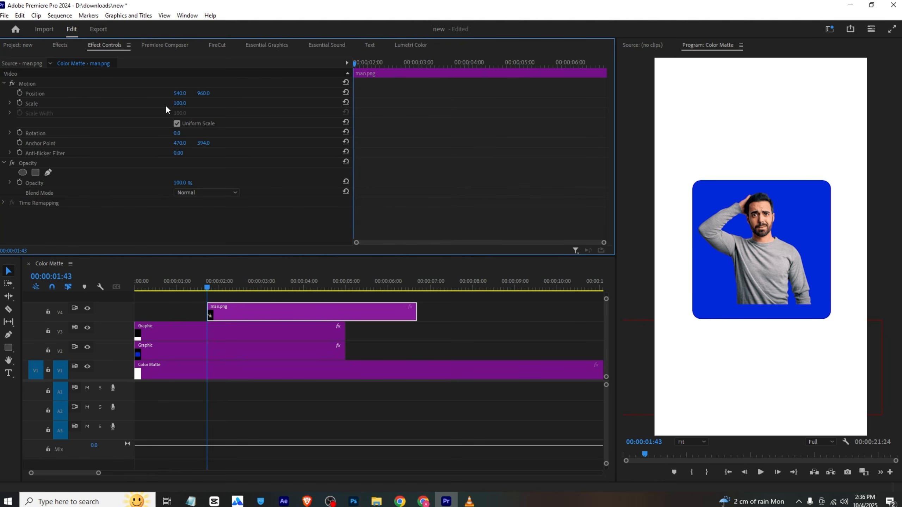
drag(180, 106, 238, 82)
mouse_move(184, 106)
mouse_down()
mouse_move(175, 106)
mouse_move(211, 93)
mouse_move(171, 96)
mouse_up()
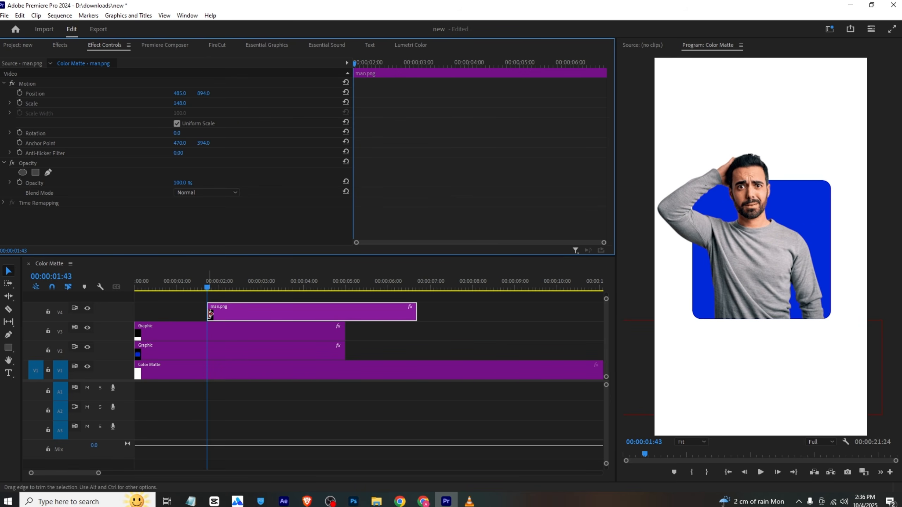
- Put the white rectangle's clip on the track above man.png and lower the man's Position Y to 1695
drag(224, 332, 232, 313)
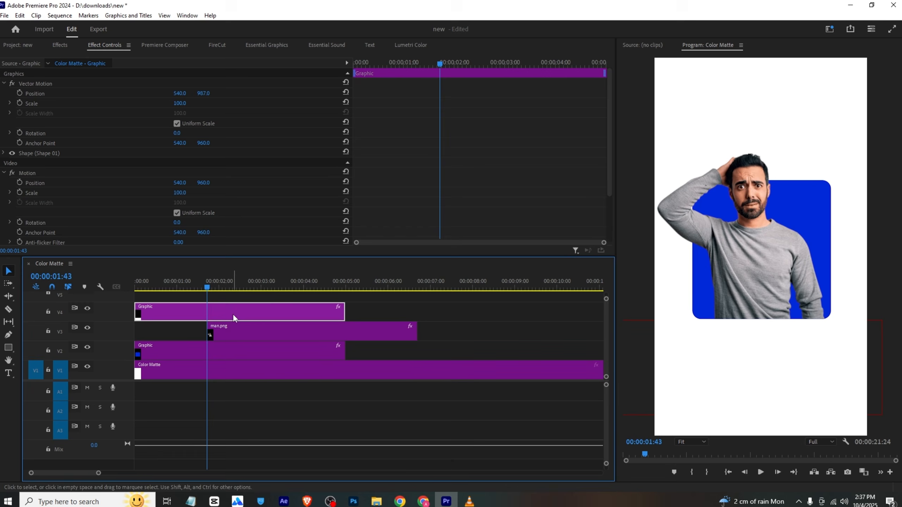
drag(204, 94, 249, 94)
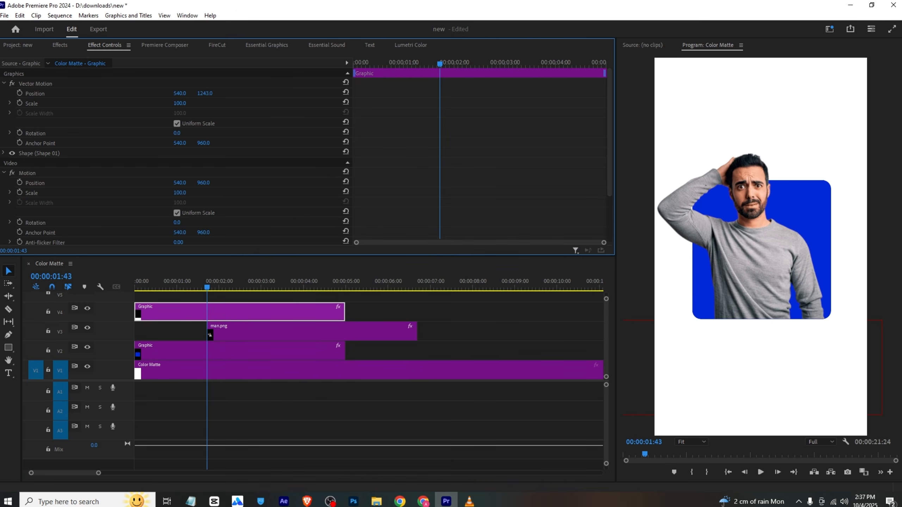
click(249, 331)
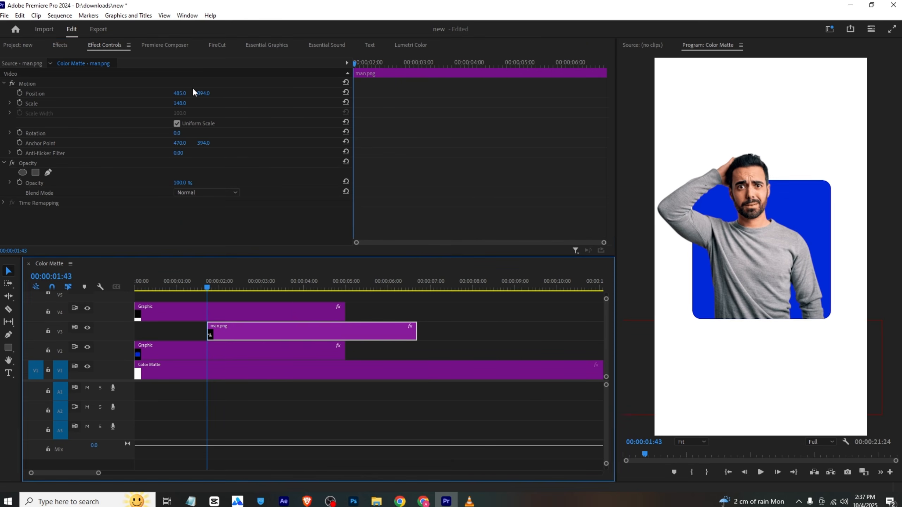
mouse_move(203, 94)
mouse_down()
mouse_move(549, 93)
mouse_move(209, 99)
mouse_up()
- Extend the white rectangle beyond the frame's lower edge and align its upper edge with the blue square's lower edge
click(291, 314)
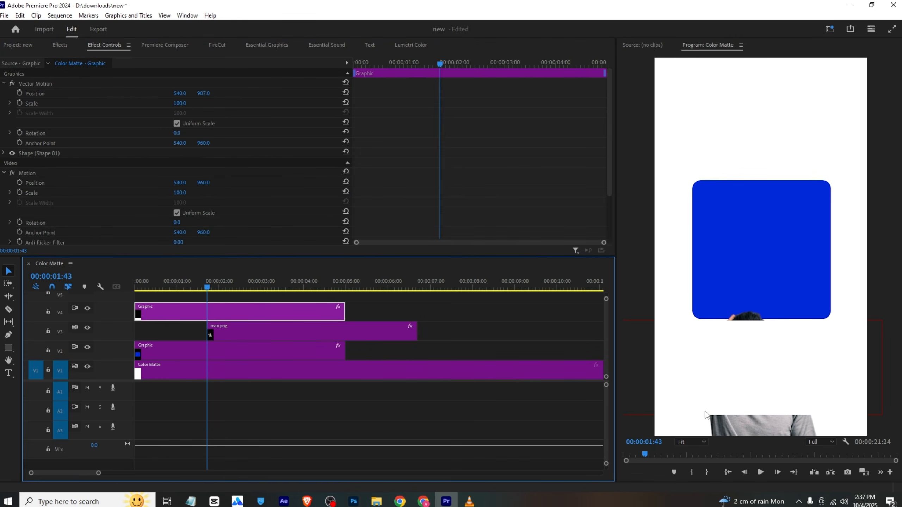
click(715, 416)
drag(748, 418, 750, 471)
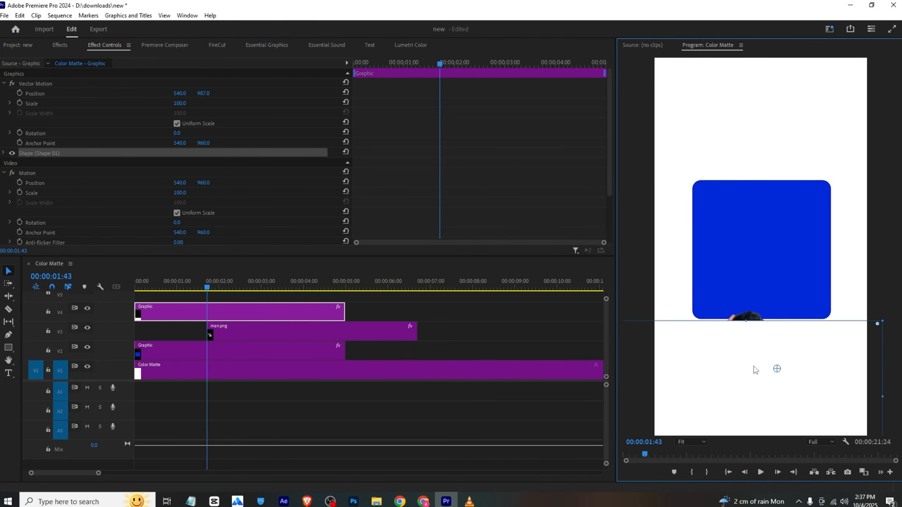
drag(746, 321, 748, 319)
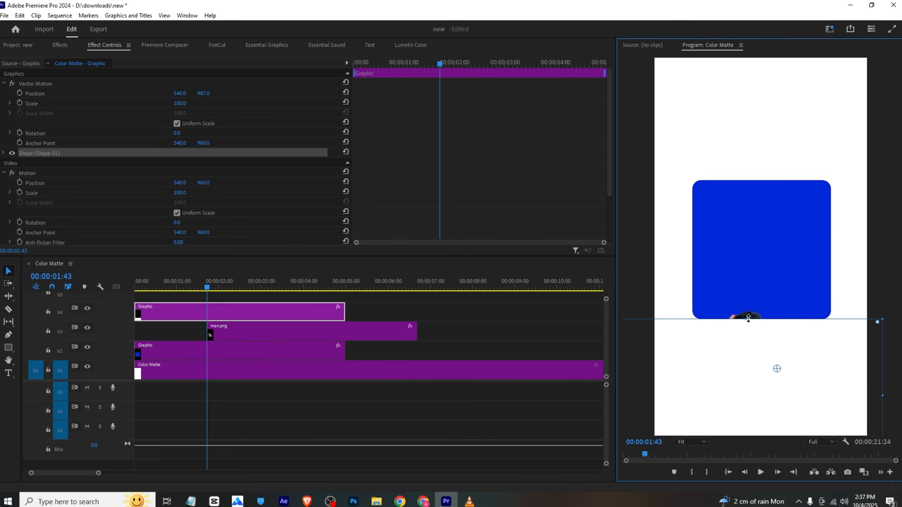
- Keyframe man.png's Position at its clip start with Y at 2085, hiding the man behind the white rectangle
click(245, 334)
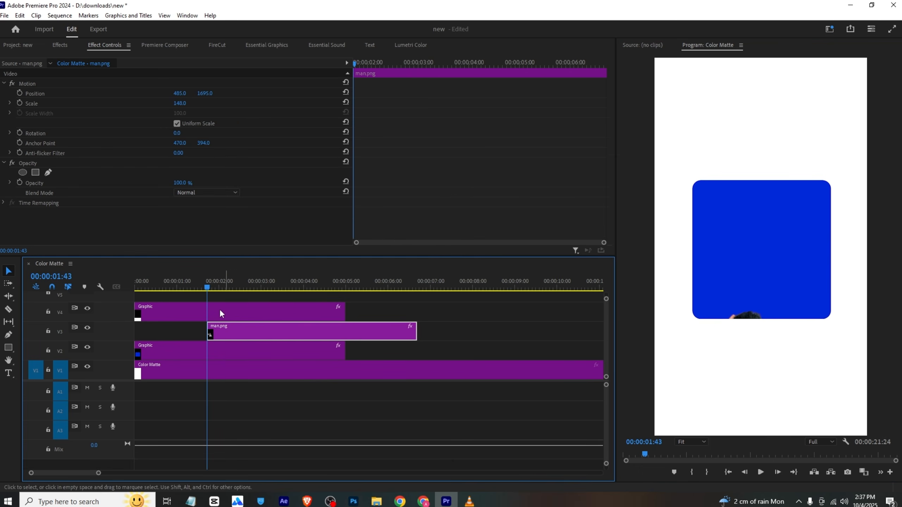
click(19, 93)
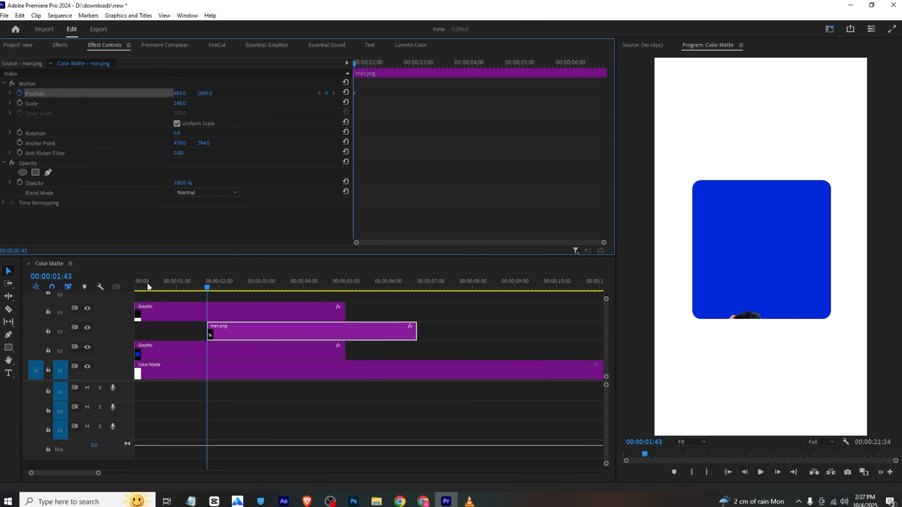
drag(204, 94, 263, 93)
drag(209, 93, 291, 94)
- Add a Position keyframe of 485, 907 for man.png at 00:00:02:38 and play the animation from the start
drag(362, 64, 399, 66)
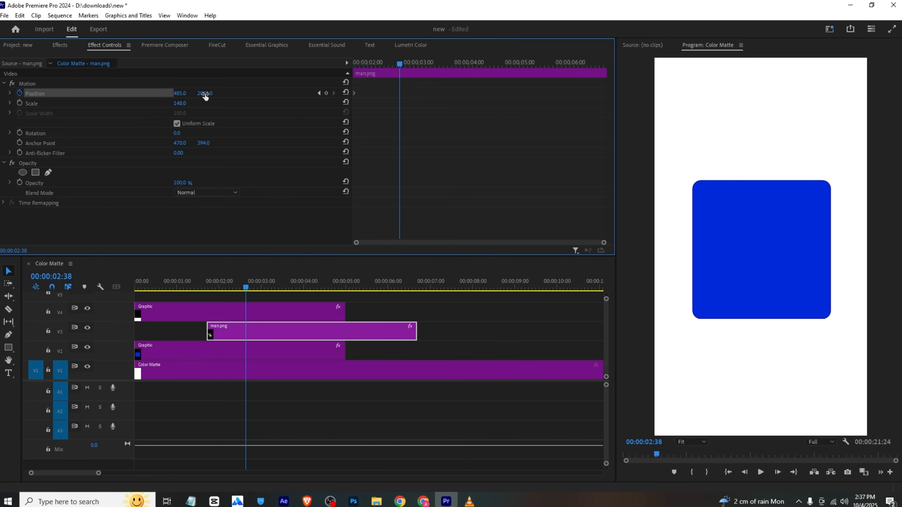
drag(205, 93, 48, 93)
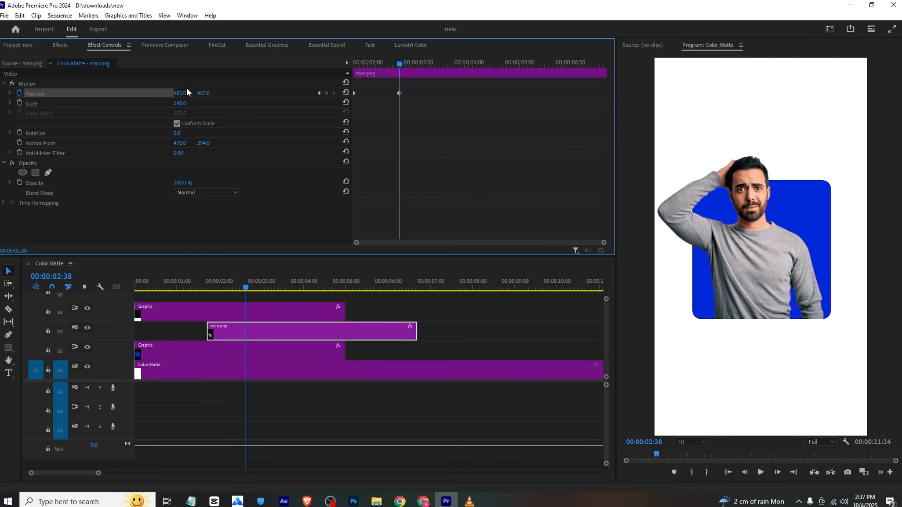
drag(152, 282, 88, 283)
key(space)
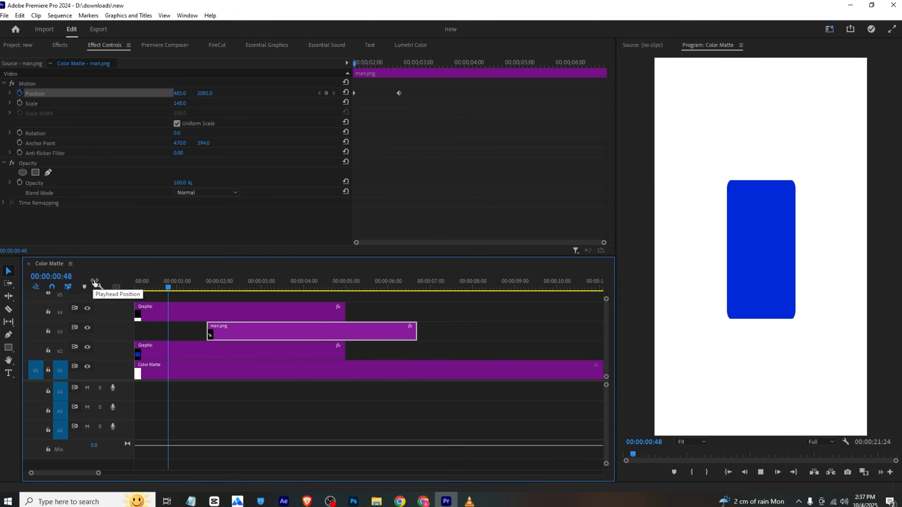
key(space)
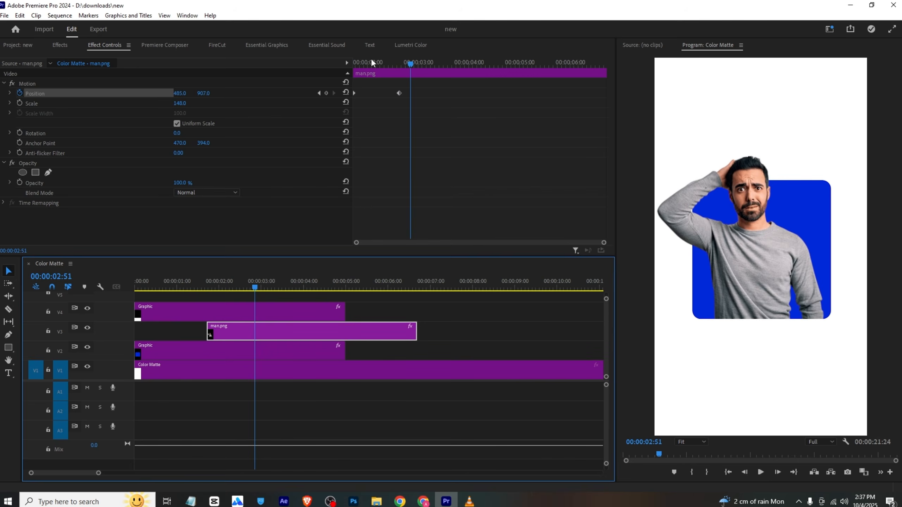
- Apply Ease In temporal interpolation to both Position keyframes of man.png
drag(355, 77, 411, 110)
right_click(400, 95)
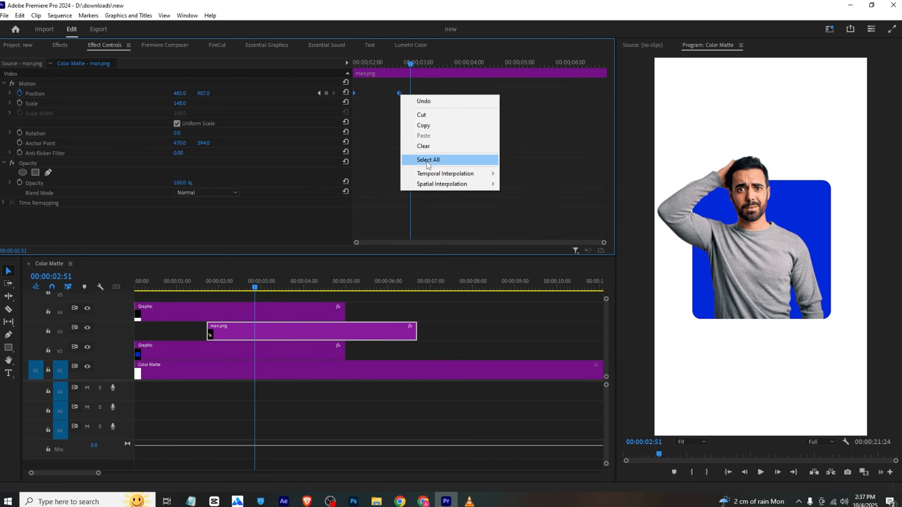
mouse_move(458, 173)
click(522, 229)
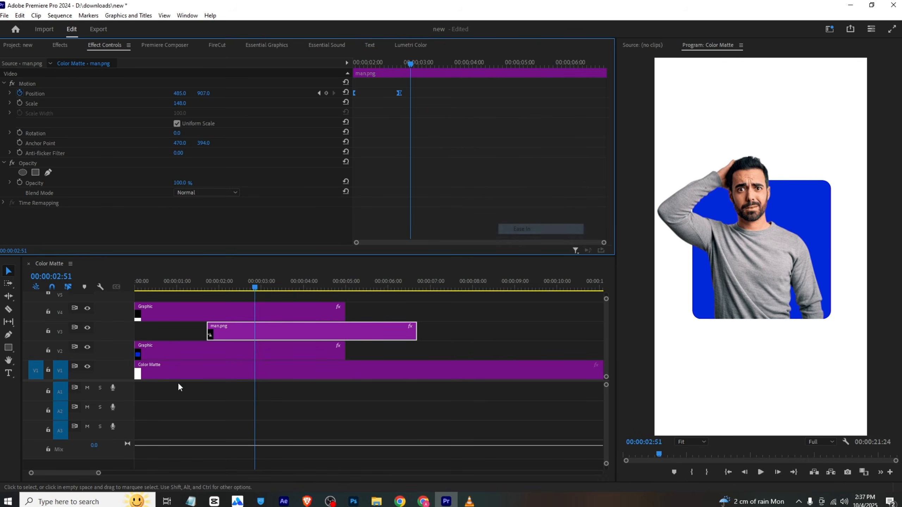
- Apply temporal easing to both Scale Width keyframes of the blue square
click(179, 319)
click(180, 352)
drag(443, 109, 393, 117)
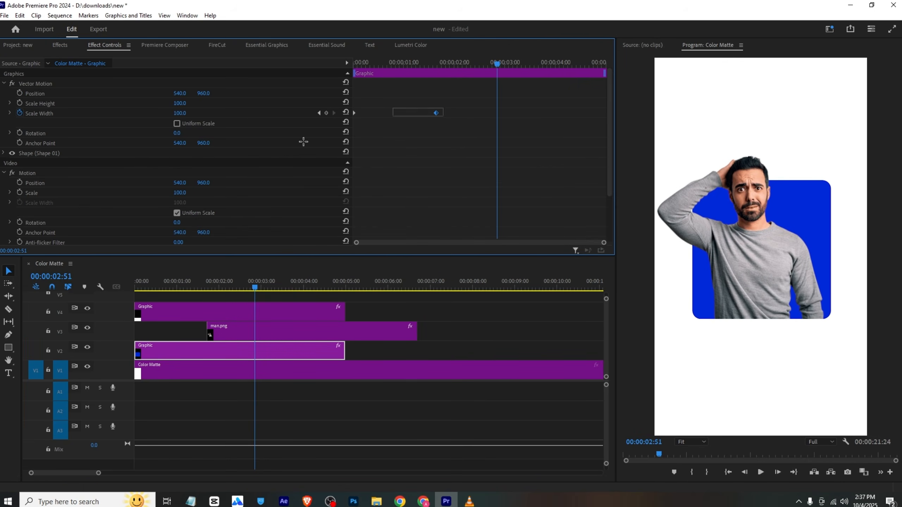
right_click(434, 122)
click(475, 250)
- Move the square's second Scale Width keyframe to 00:00:00:52 and play the opening to check the faster reveal
drag(370, 62, 298, 79)
key(space)
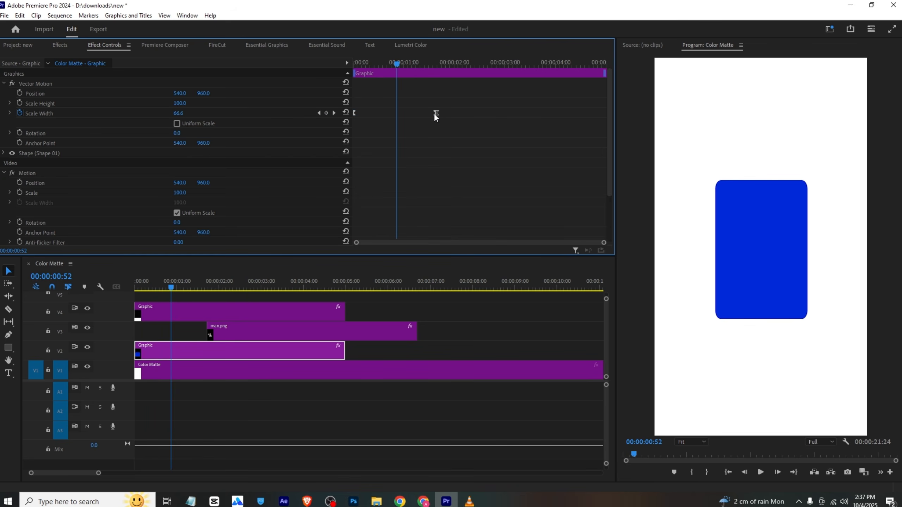
drag(435, 114, 398, 115)
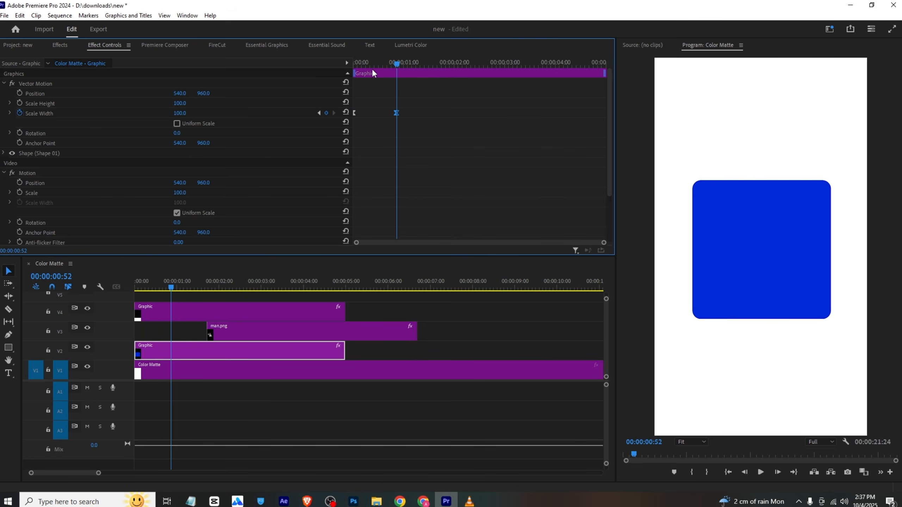
drag(373, 67, 296, 62)
key(space)
key(space)
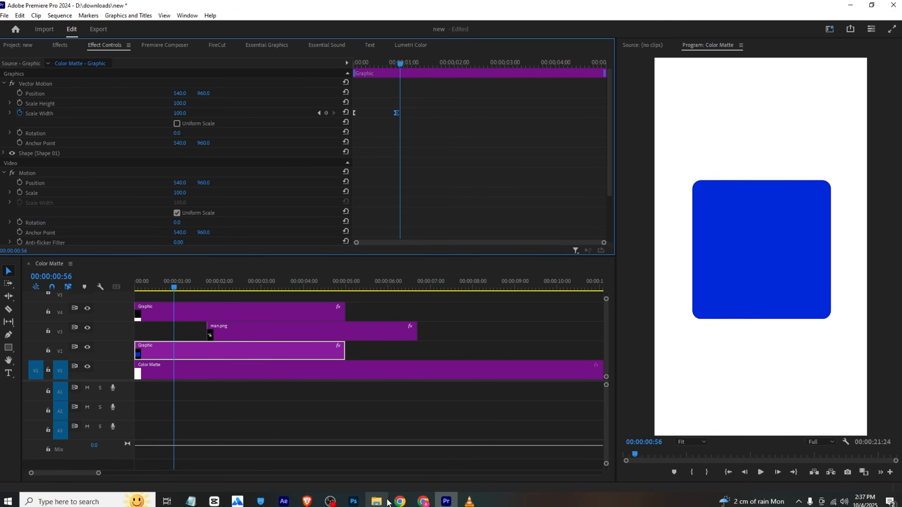
- Switch to VLC and play get.mp4 in short bursts to examine the zoom on the man and the following transition
click(469, 501)
scroll(223, 261, down, 5)
key(space)
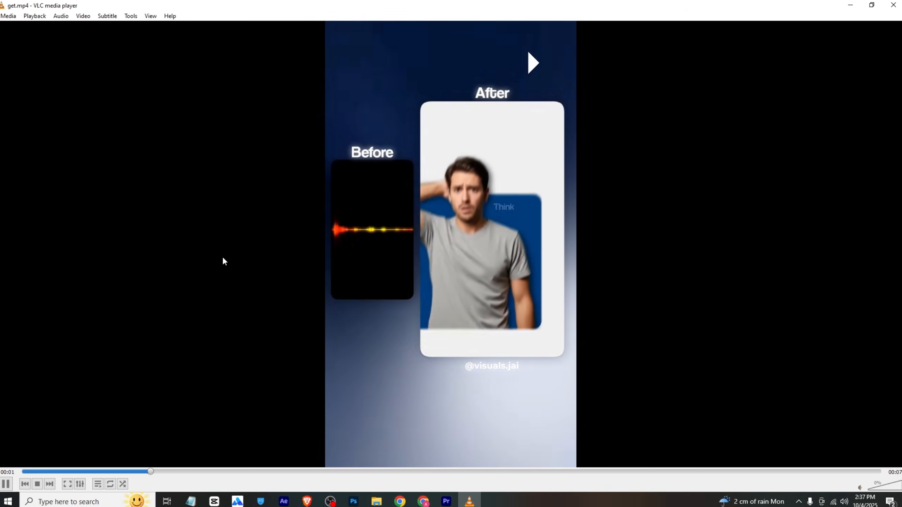
key(space)
key(space)
key(space)
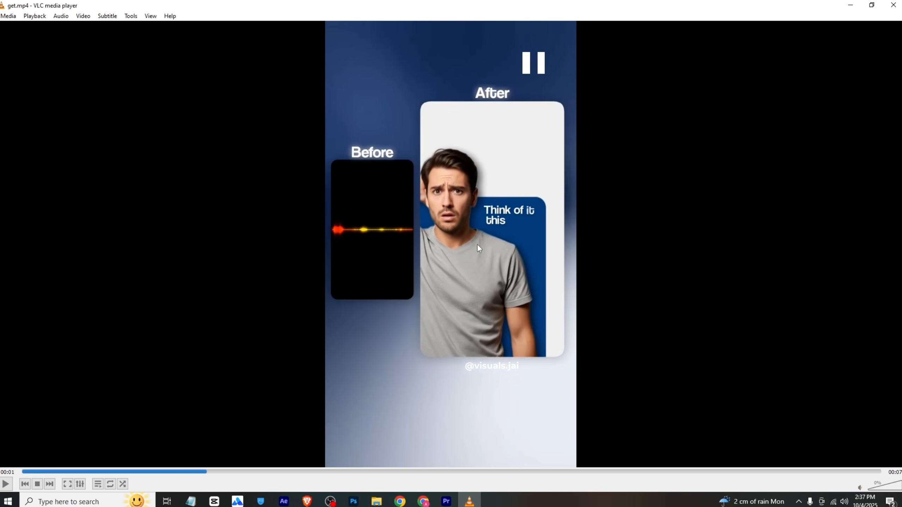
key(space)
key(space)
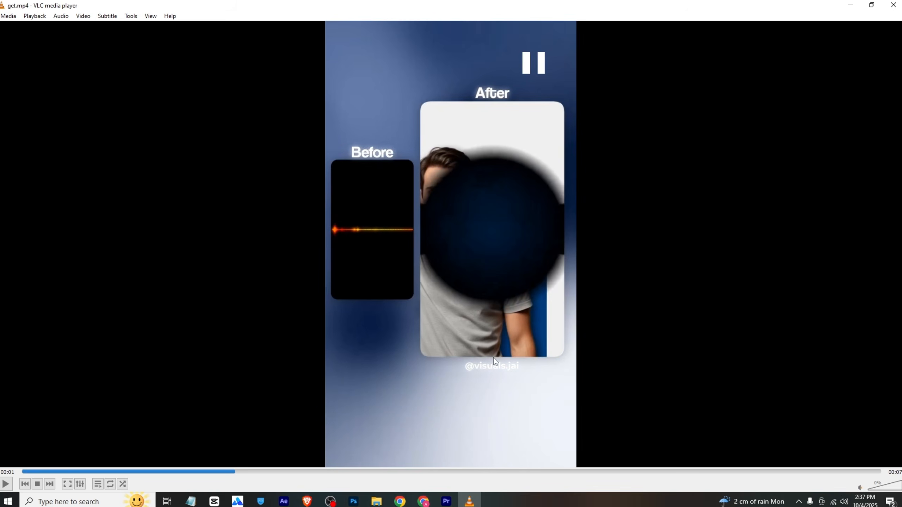
- Switch back to Premiere Pro and split the white rectangle, man.png and blue square clips at 00:00:02:49
click(446, 501)
drag(251, 292, 254, 290)
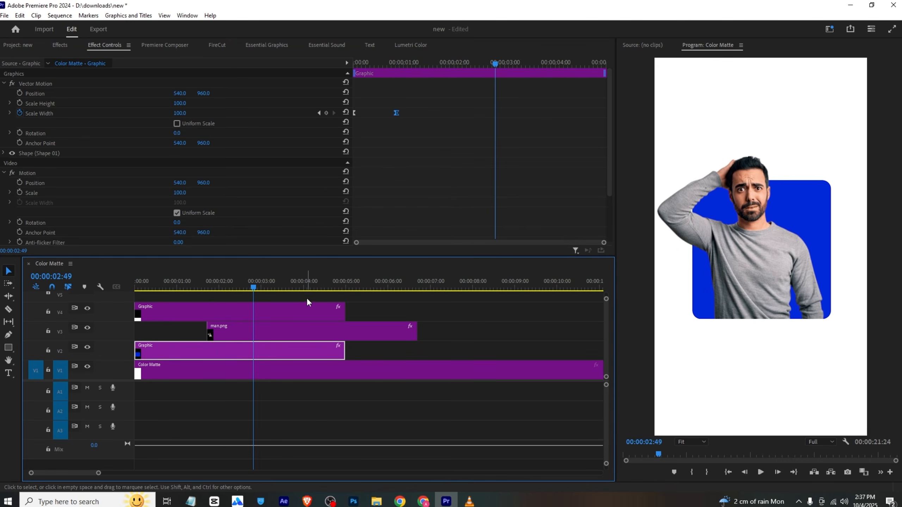
drag(307, 301, 278, 361)
key(c)
click(257, 317)
click(258, 333)
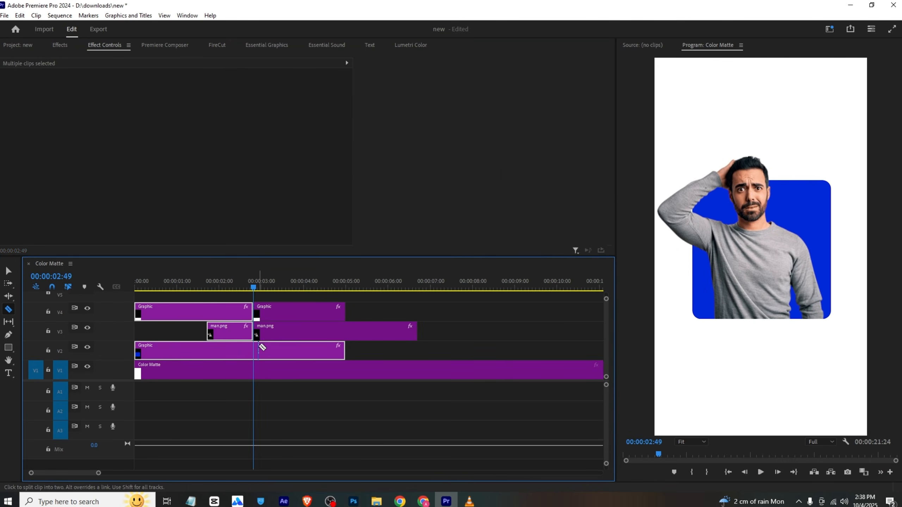
click(258, 347)
key(v)
- Nest the split clips after 00:00:02:49 into a sequence named Nested Sequence 04
drag(361, 301, 255, 356)
right_click(276, 345)
click(307, 284)
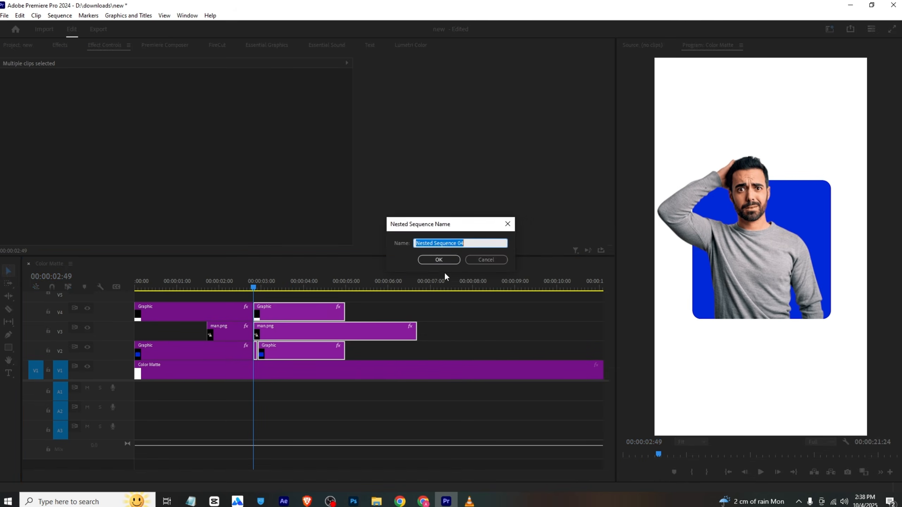
key(Return)
- Keyframe the nested sequence at Scale 100 and Position 540, 960 at its start, and enlarged and shifted left and down about one second in
click(302, 346)
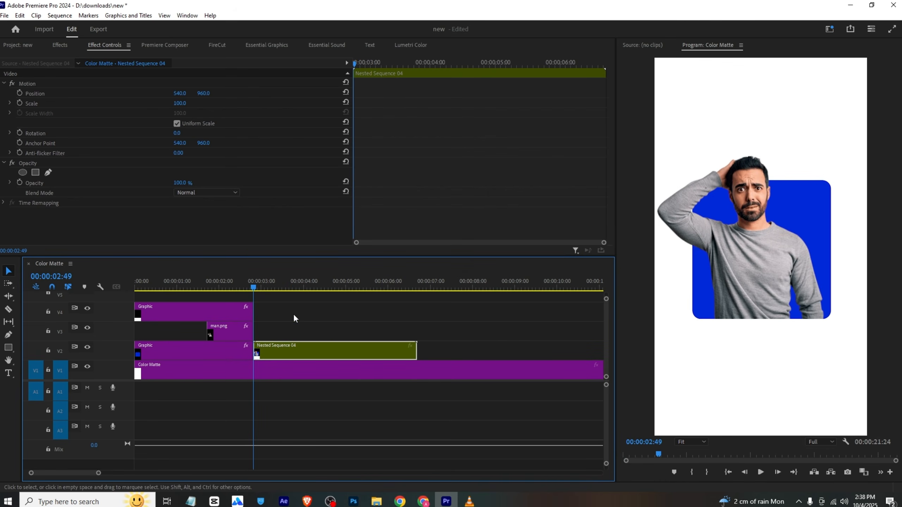
click(19, 102)
click(20, 92)
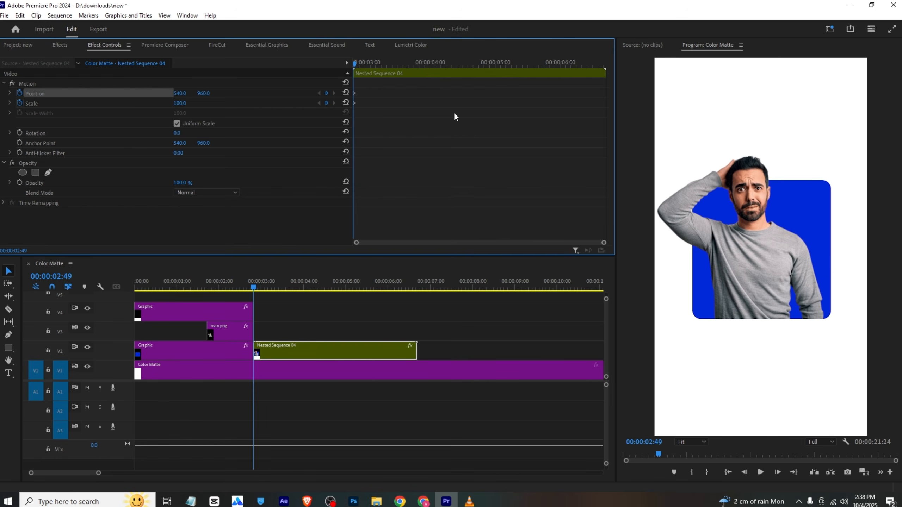
drag(356, 62, 415, 75)
drag(181, 105, 134, 93)
- Apply easing to the nested sequence's Position and Scale keyframes and move the end pair closer to the start
drag(414, 63, 306, 147)
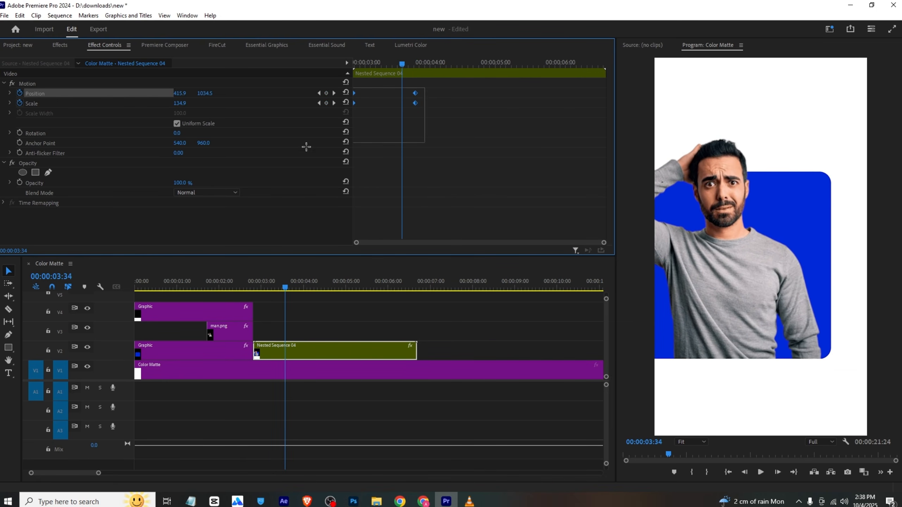
right_click(417, 91)
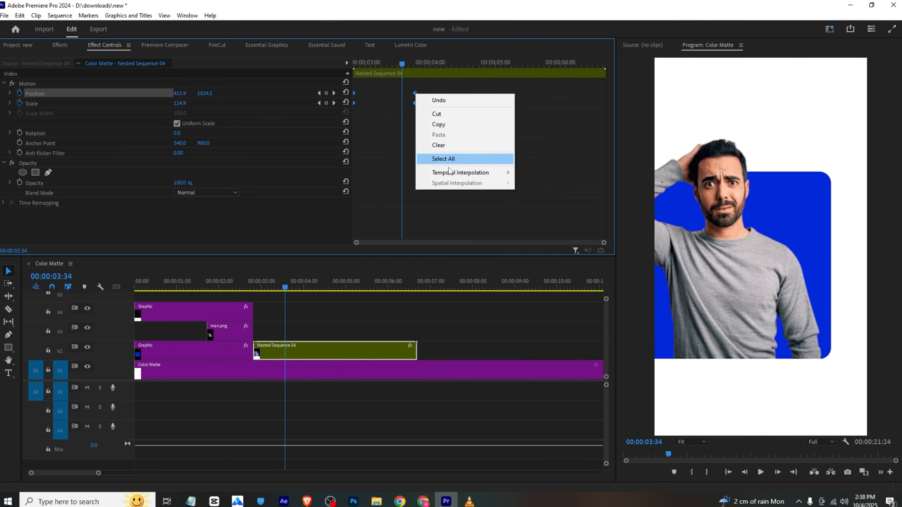
mouse_move(462, 172)
mouse_move(366, 108)
mouse_down()
mouse_move(336, 95)
mouse_move(413, 109)
mouse_move(381, 101)
mouse_up()
- Play back the eased zoom on the man twice from the start of the nested sequence
drag(376, 64, 317, 66)
key(space)
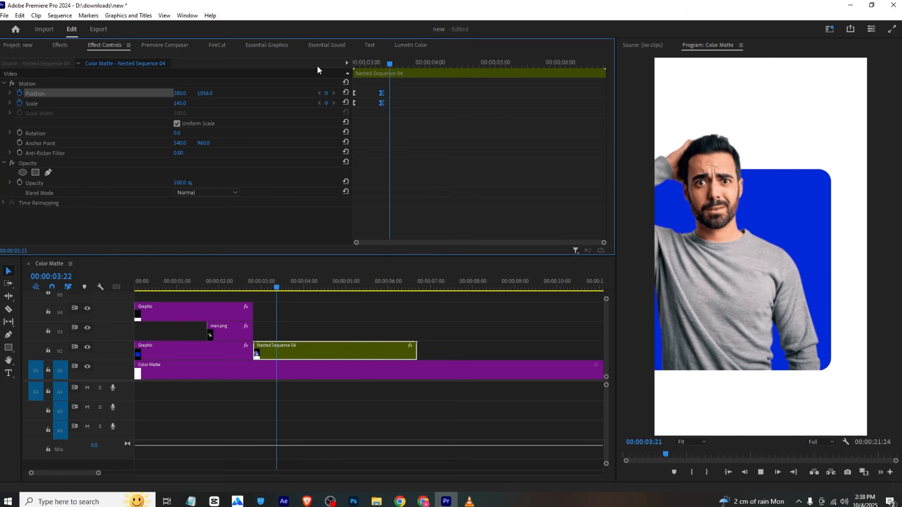
key(space)
drag(377, 66, 278, 71)
key(space)
key(space)
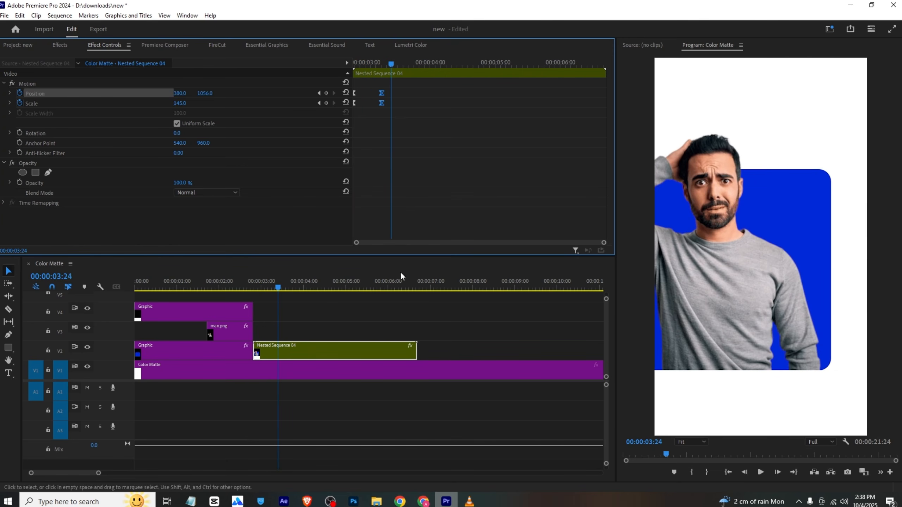
- Add the Untitled text template above Nested Sequence 04 at 00:00:03:24 and check get.mp4 in VLC before returning to Premiere Pro
click(288, 43)
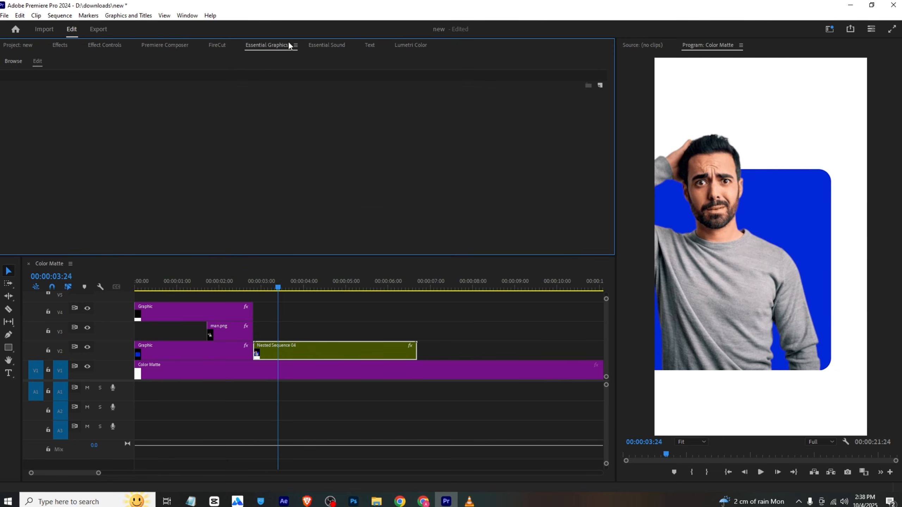
click(16, 59)
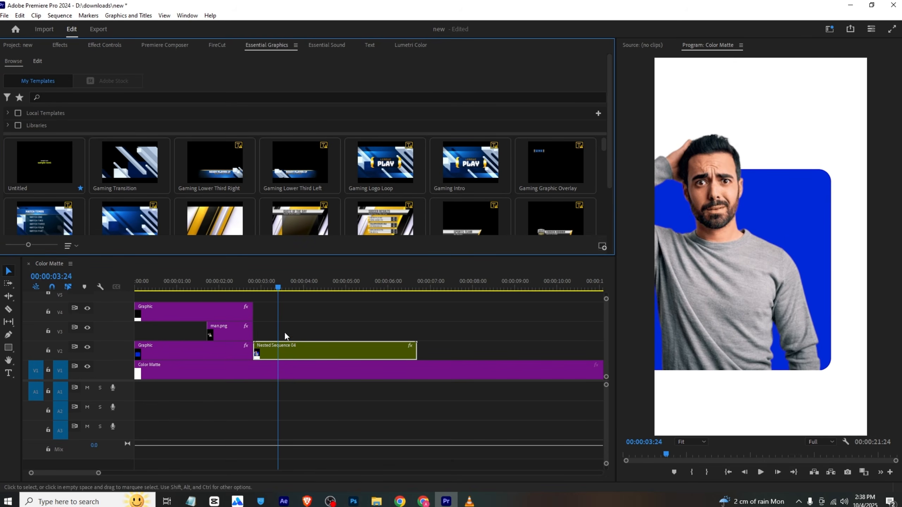
drag(46, 160, 283, 327)
click(469, 502)
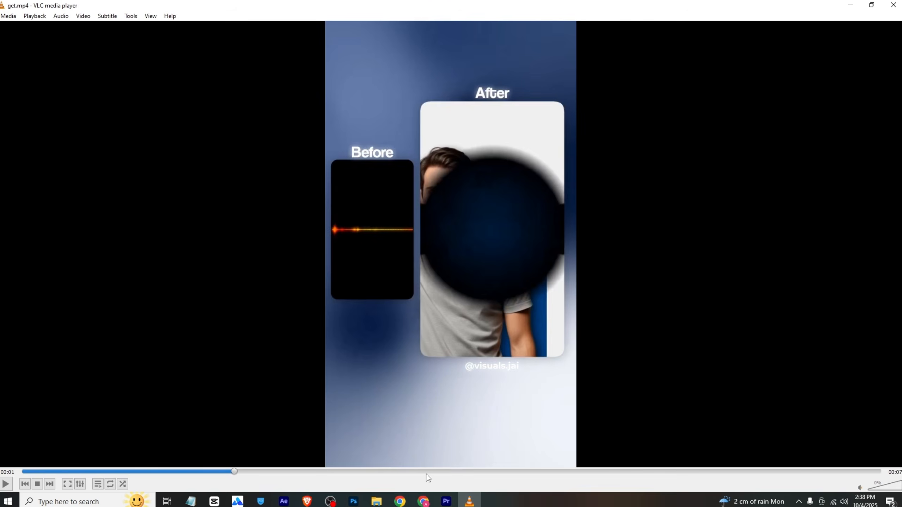
click(446, 501)
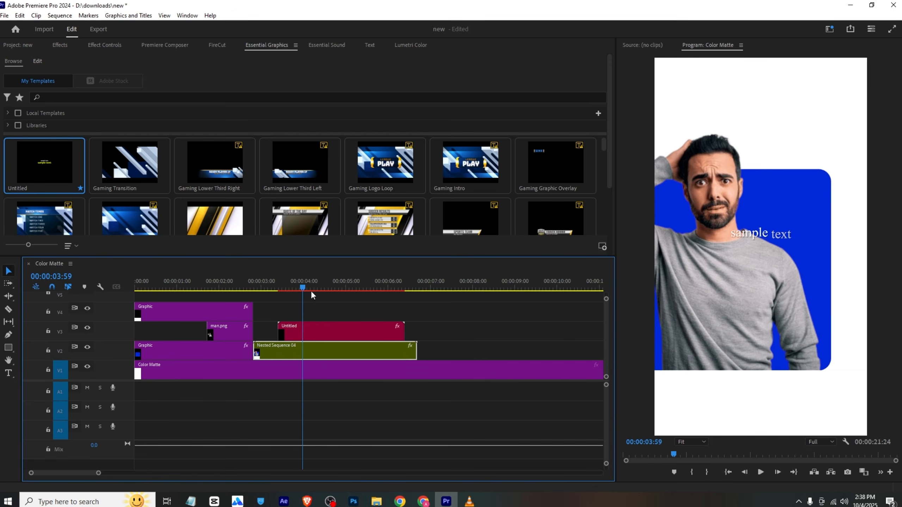
- Clear the title's second text line, sample text 2, with the playhead at 00:00:04:10
mouse_move(301, 290)
mouse_down()
mouse_move(281, 288)
mouse_move(310, 293)
mouse_up()
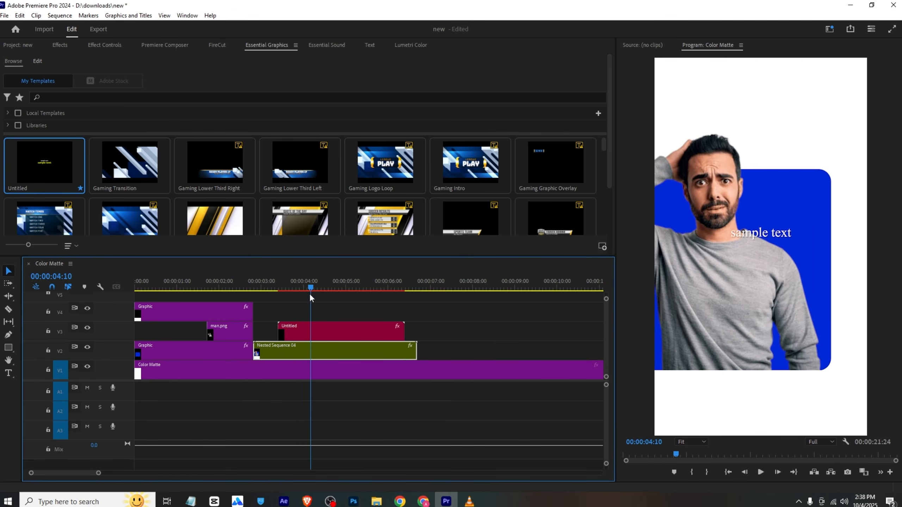
click(318, 334)
key(Return)
scroll(80, 154, down, 2)
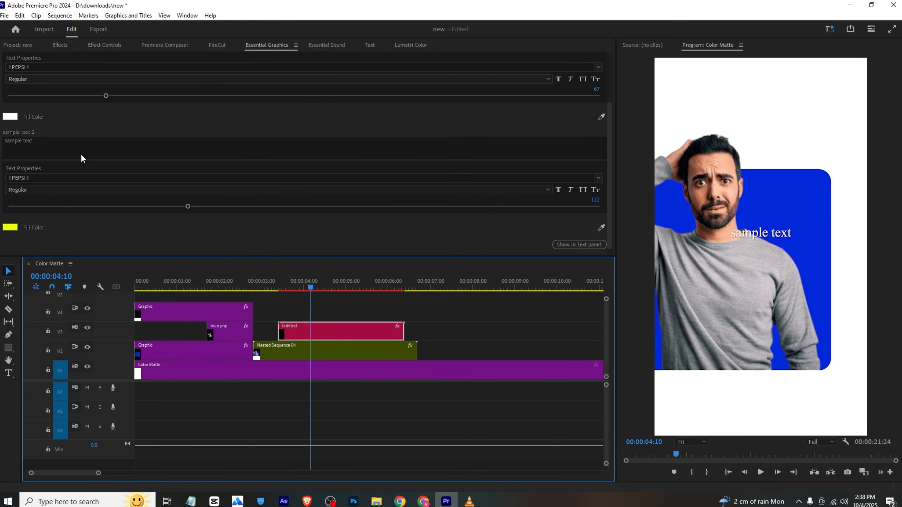
click(38, 141)
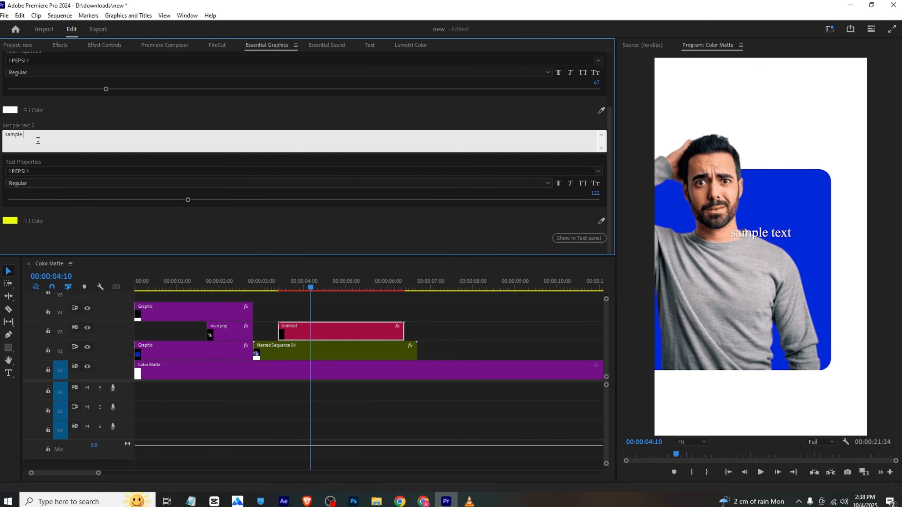
key(BackSpace)
key(BackSpace)
key(BackSpace)
key(BackSpace)
key(BackSpace)
key(BackSpace)
key(BackSpace)
click(83, 121)
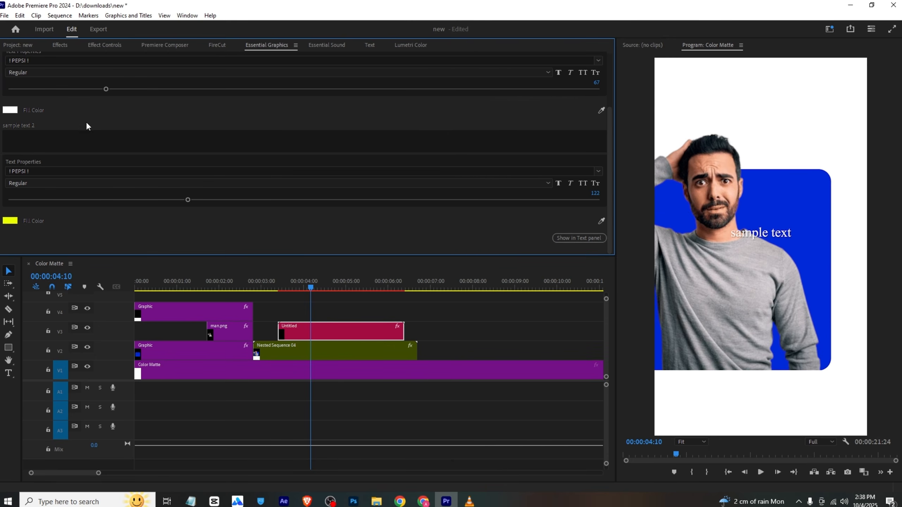
- Switch to VLC and scrub get.mp4 around 00:01 to read the caption beside the man
click(440, 501)
click(182, 473)
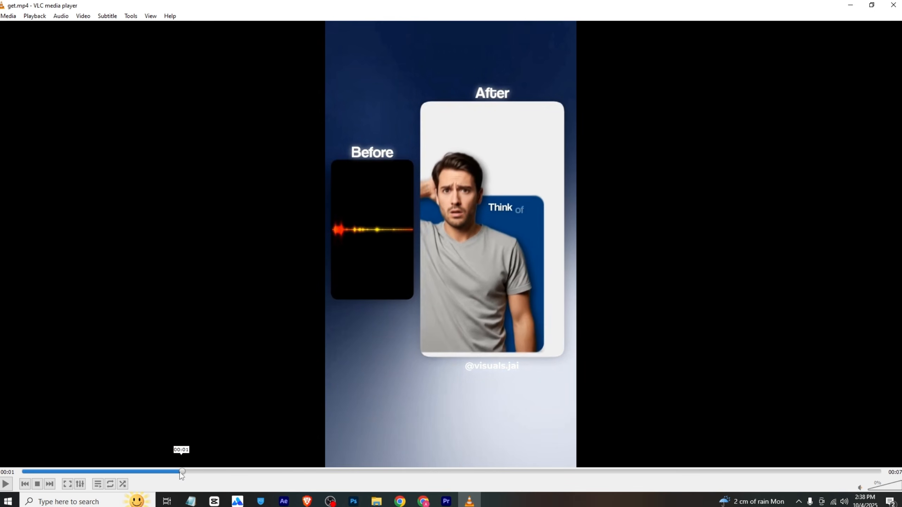
drag(182, 475, 229, 470)
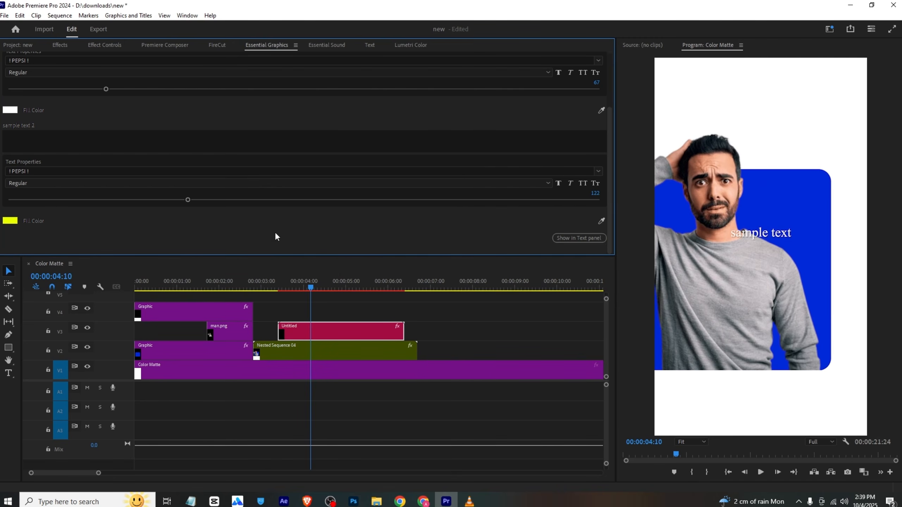
- Switch back to Premiere Pro and change the title's first text line to "think of it"
scroll(66, 116, up, 3)
click(53, 107)
double_click(53, 107)
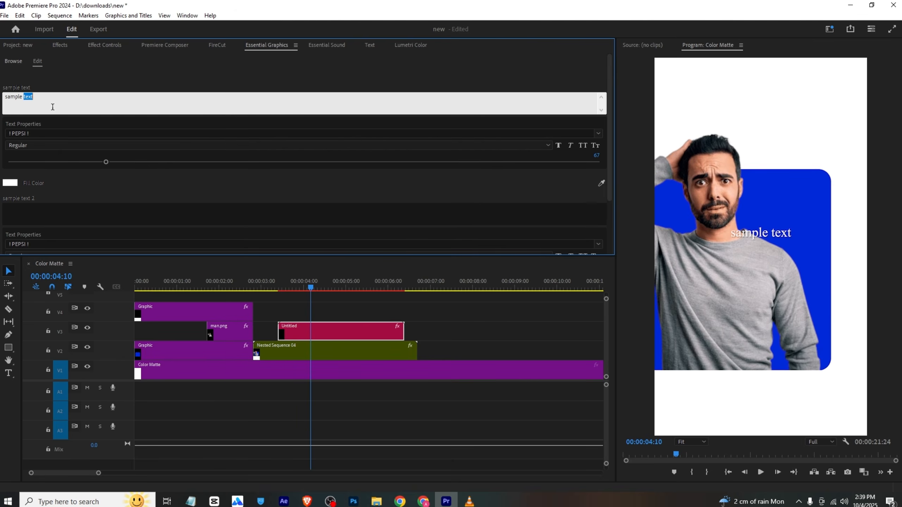
key(ctrl+a)
text(think of it)
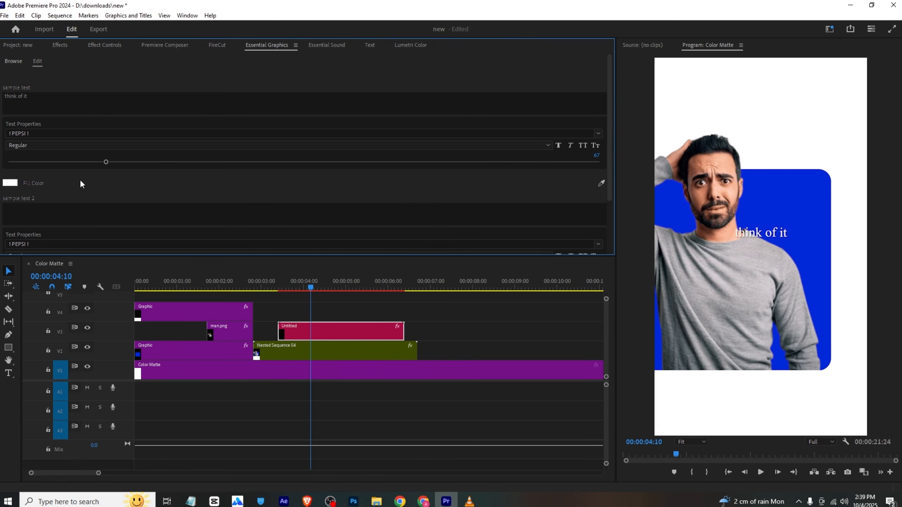
- Try the 19th Century Renegade and Alardo Demo fonts on the title and settle on Impact
click(66, 133)
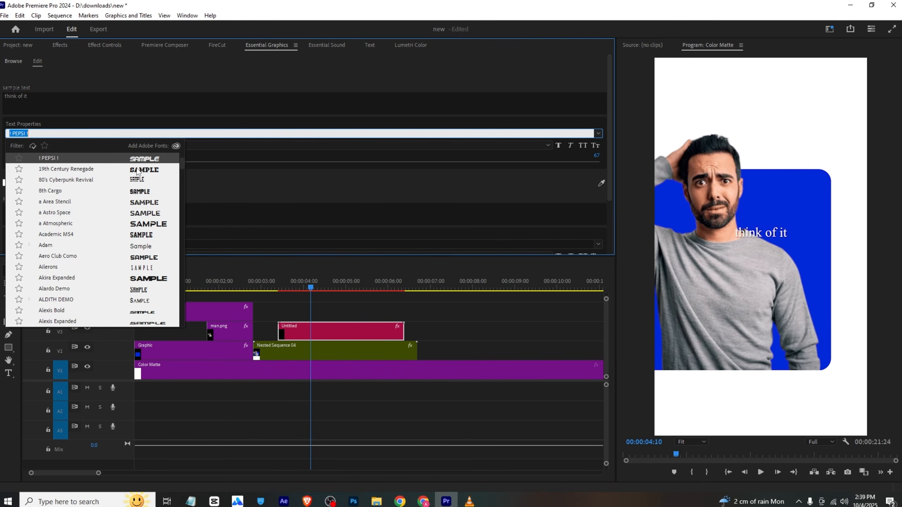
click(137, 170)
click(82, 132)
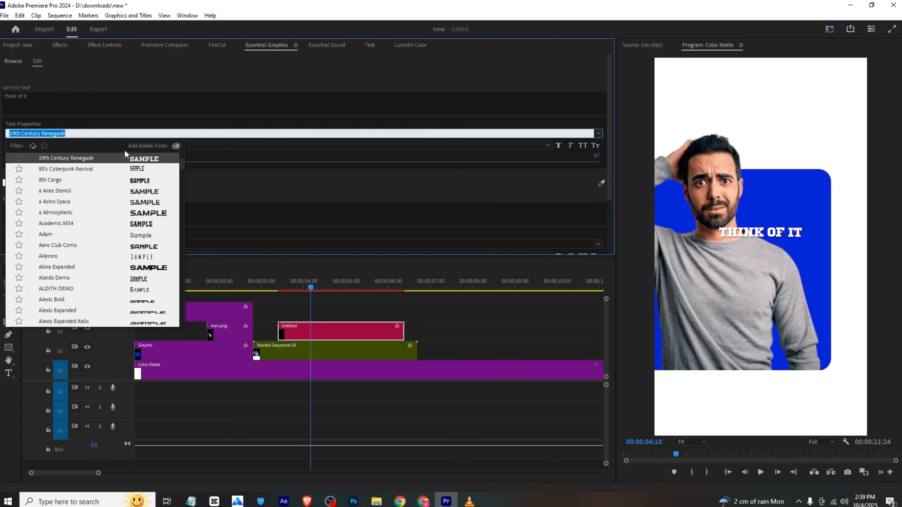
scroll(170, 232, down, 3)
click(170, 239)
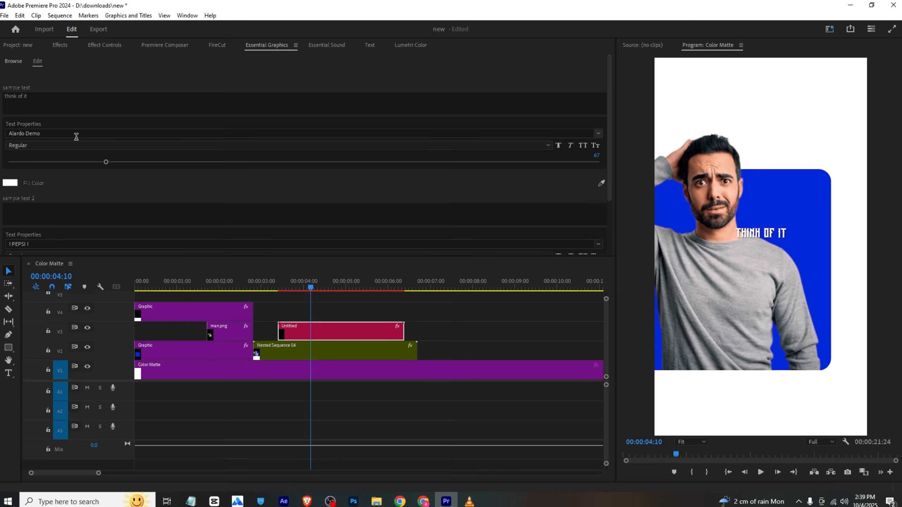
click(76, 134)
scroll(165, 249, down, 5)
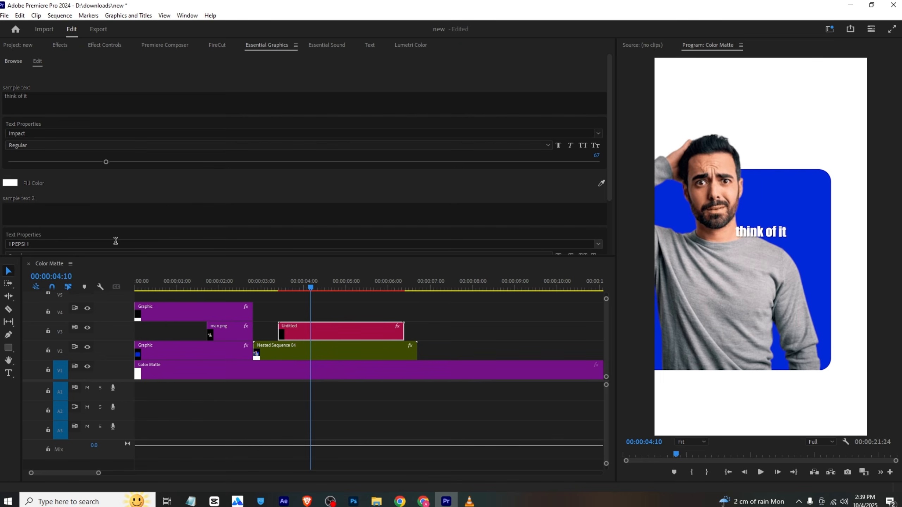
- Set the title's Position to 671, 822 and Scale to 147, and play back its text animation
click(104, 45)
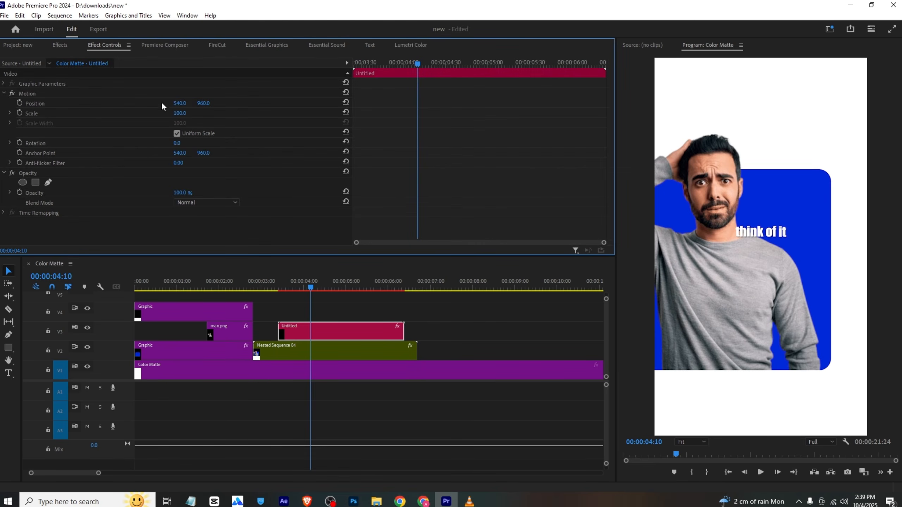
drag(183, 103, 210, 113)
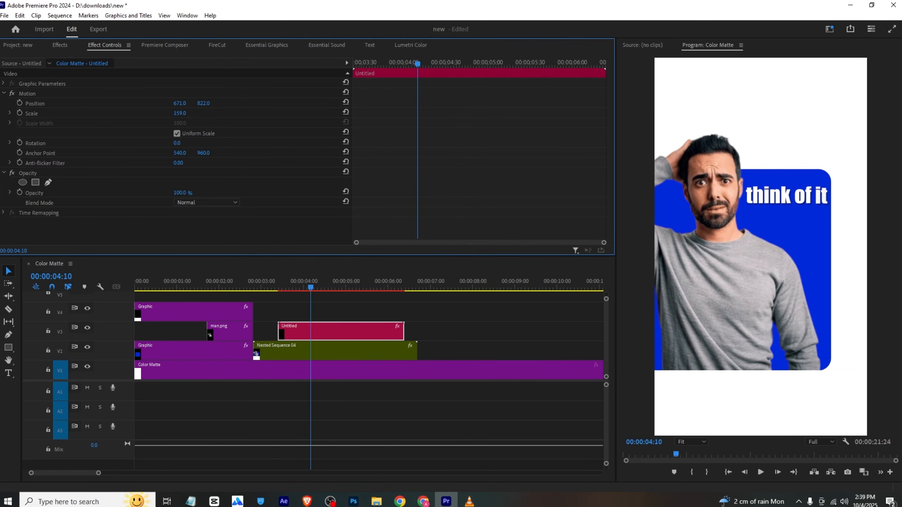
drag(417, 107, 318, 65)
key(space)
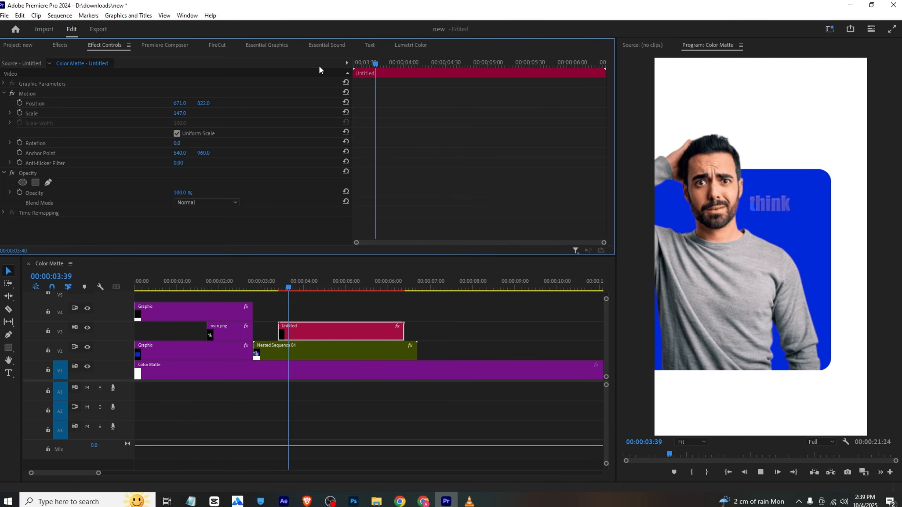
key(space)
click(337, 332)
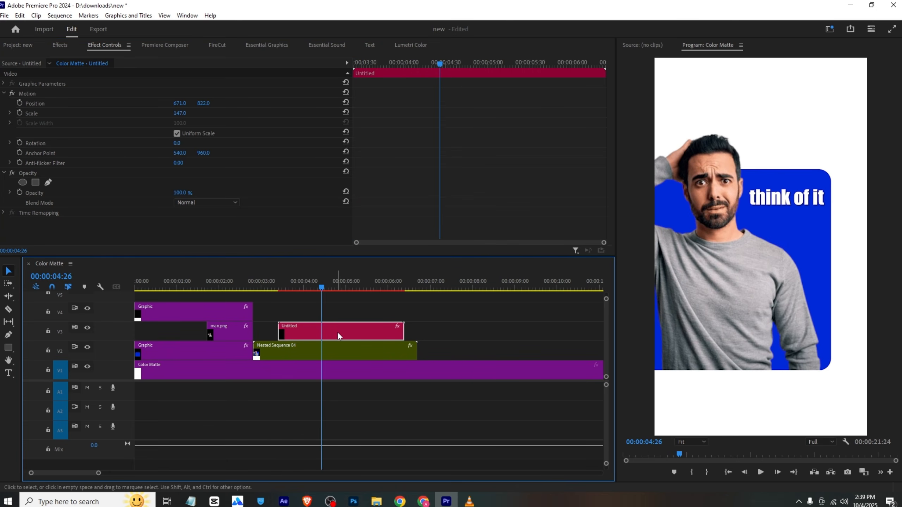
- Check the circle transition in VLC, return to Premiere Pro, and split the title and Nested Sequence 04 at 00:00:04:46
click(468, 501)
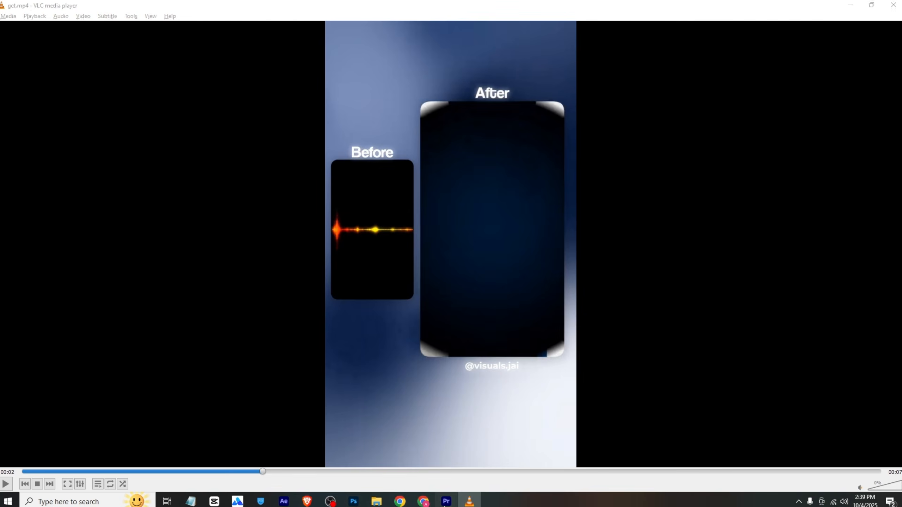
click(447, 501)
drag(324, 283, 336, 287)
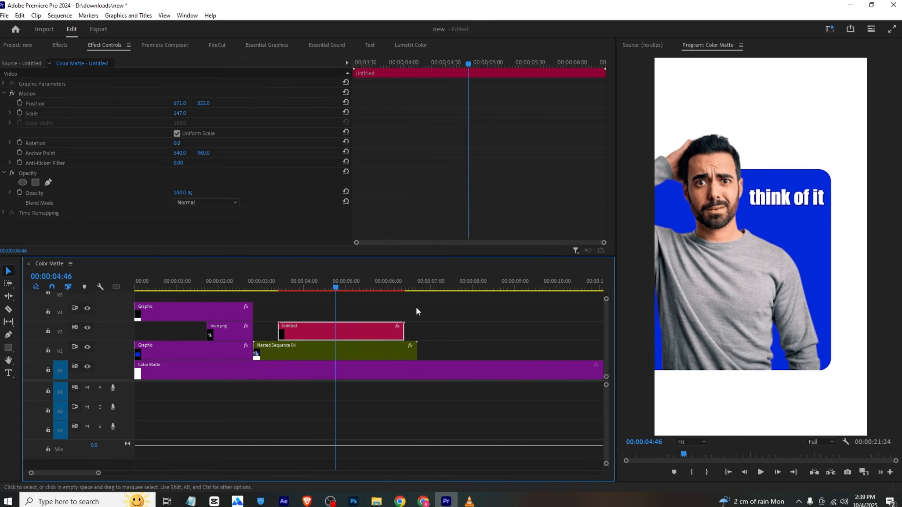
drag(420, 307, 331, 358)
key(c)
click(335, 331)
click(336, 350)
key(v)
- Nest the title and nested sequence pieces after 00:00:04:46 into a sequence named Nested Sequence 05
drag(422, 308, 370, 351)
right_click(370, 350)
click(393, 281)
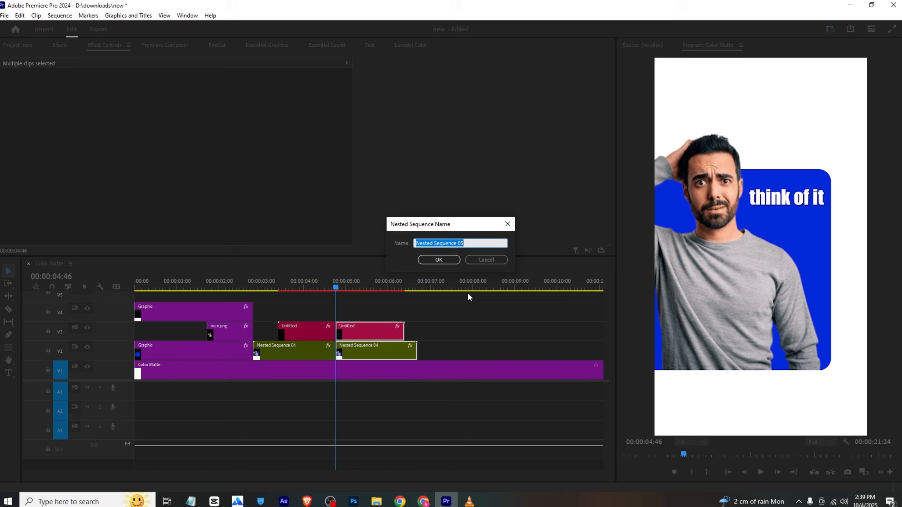
click(448, 259)
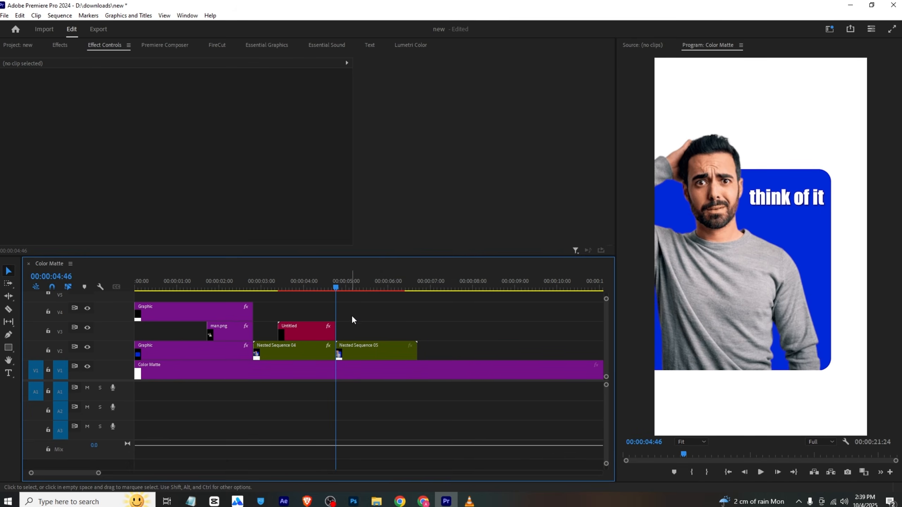
- Draw a circle about 678 px across over the man and blue square at 00:00:04:46 with the Ellipse tool
click(9, 347)
alt+click(12, 351)
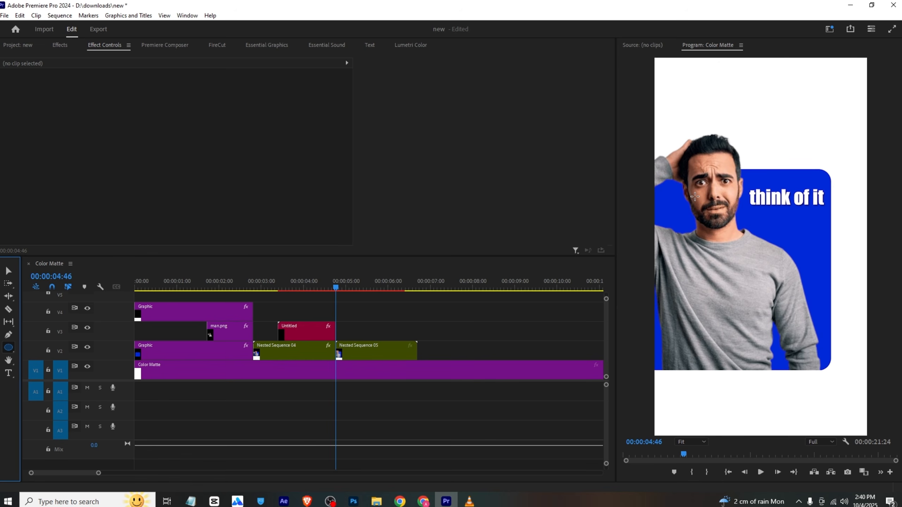
drag(694, 196, 829, 331)
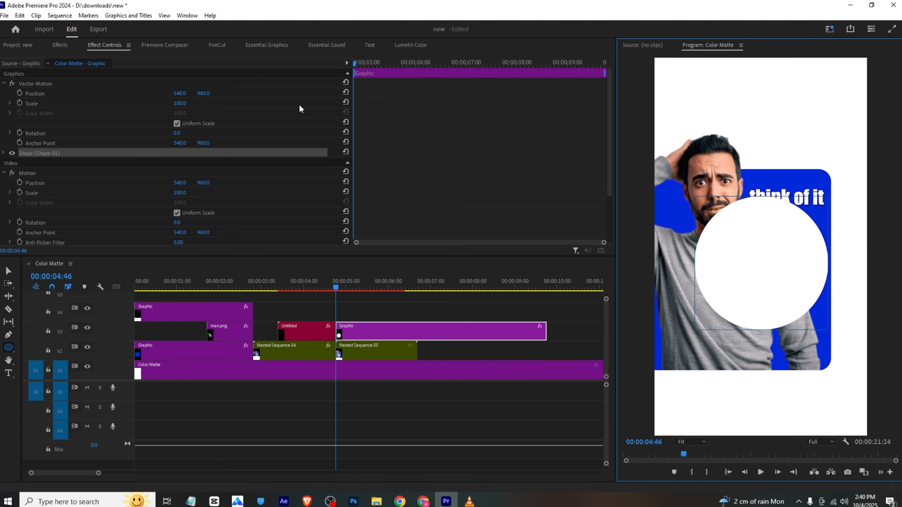
- Sample the blue square's colour for the circle's fill and darken it to navy 000A37
click(267, 45)
scroll(73, 186, down, 5)
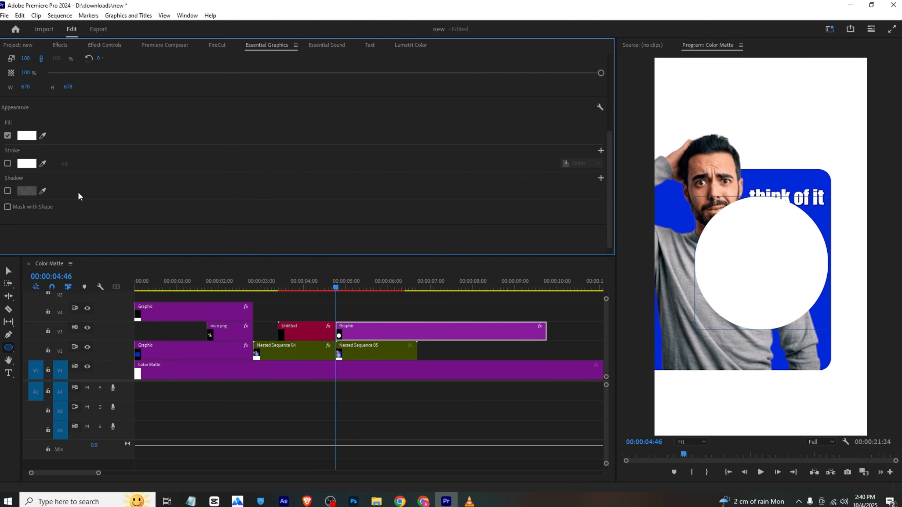
click(28, 136)
drag(472, 257, 471, 274)
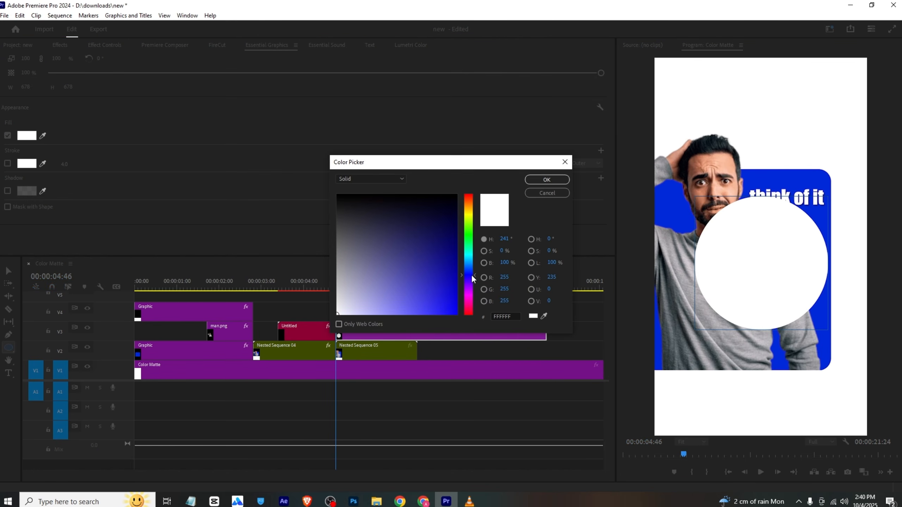
click(544, 316)
click(663, 211)
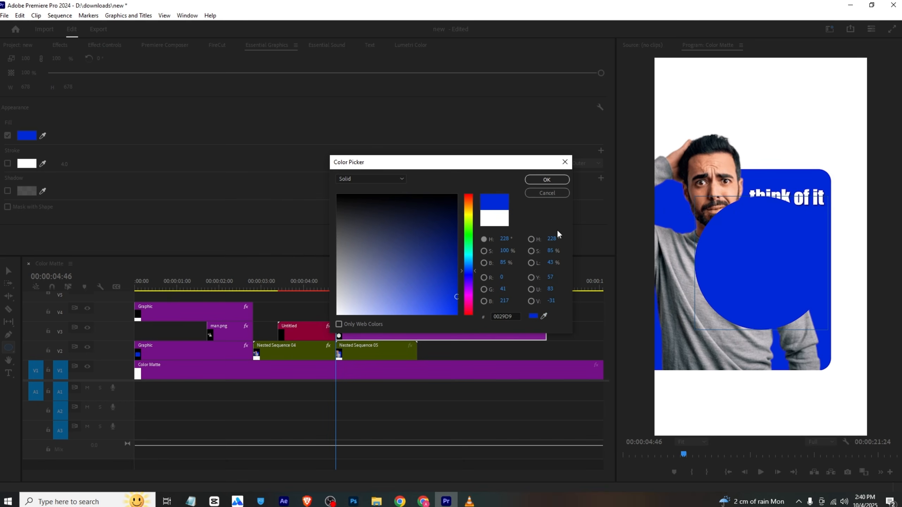
drag(451, 265, 475, 220)
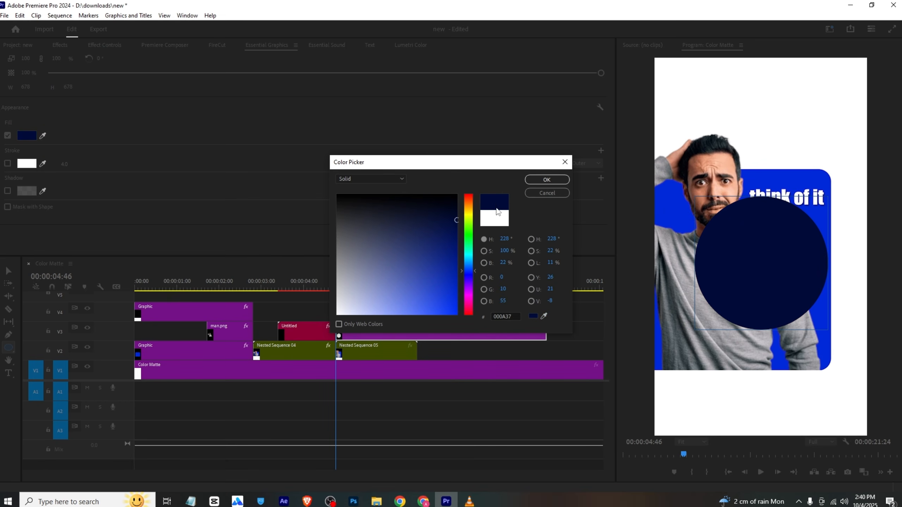
click(535, 180)
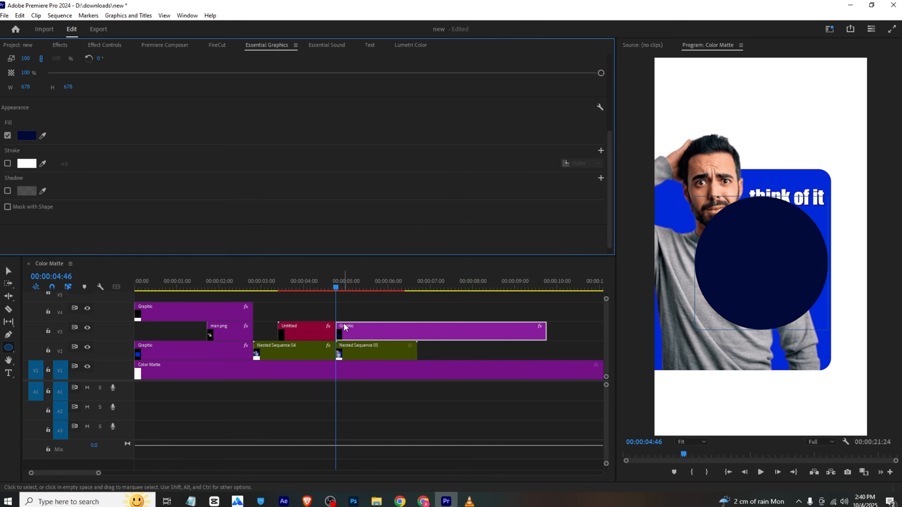
- Move the circle graphic's Vector Motion anchor point to 519.6, 1026.1, near the circle's centre
click(117, 47)
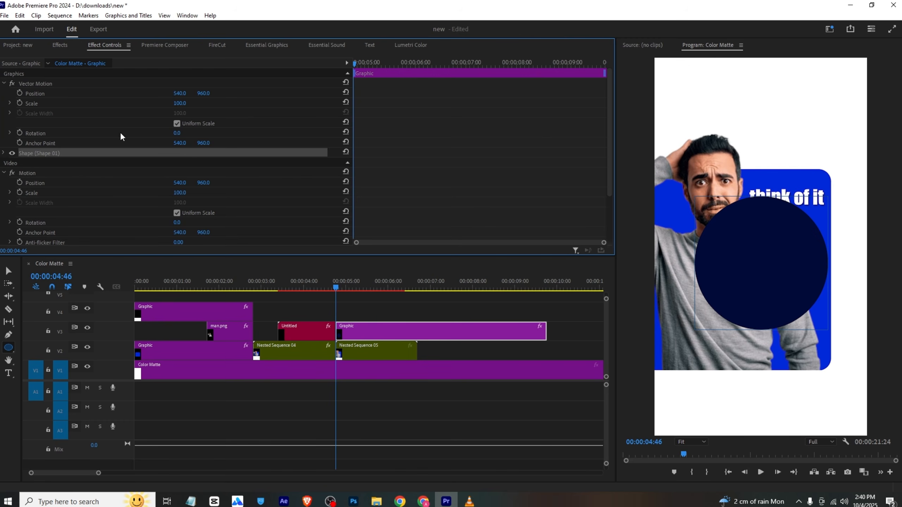
click(48, 144)
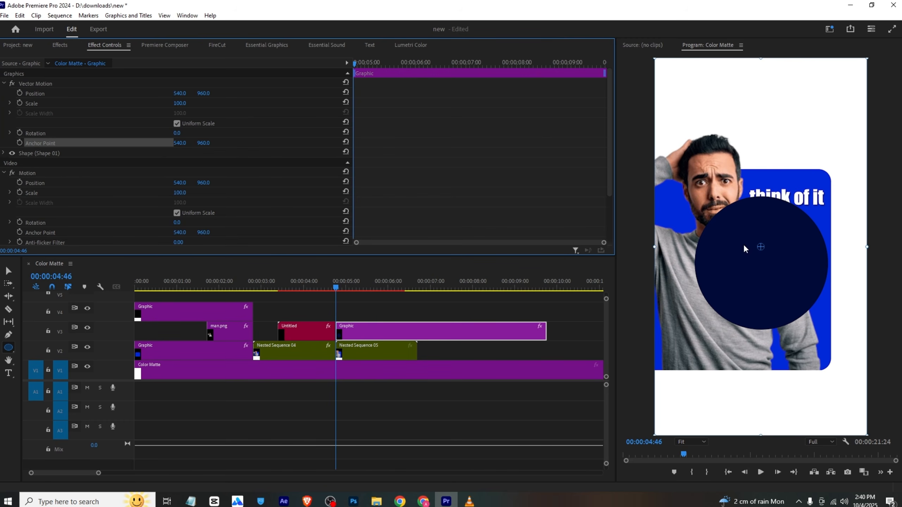
drag(763, 249, 756, 262)
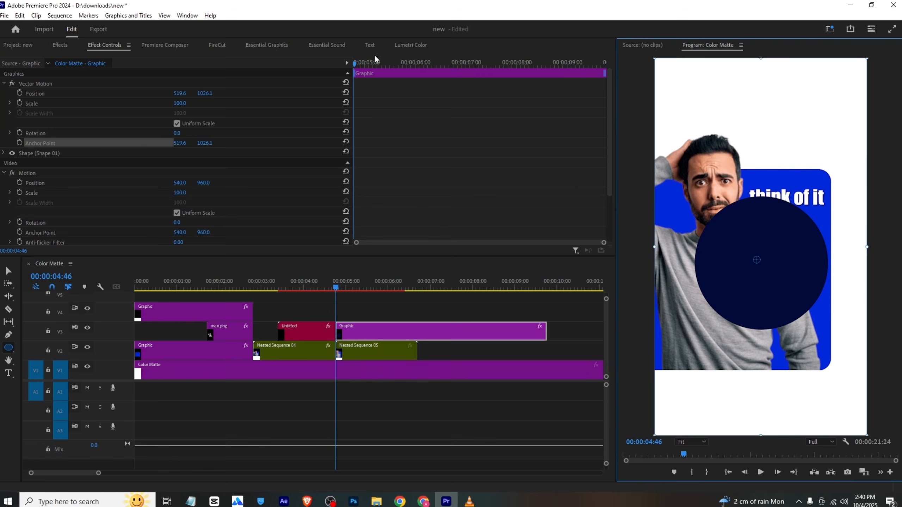
- Keyframe the circle's Vector Motion scale from 0 at 00:00:04:46 to 458 at 00:00:05:12
click(22, 104)
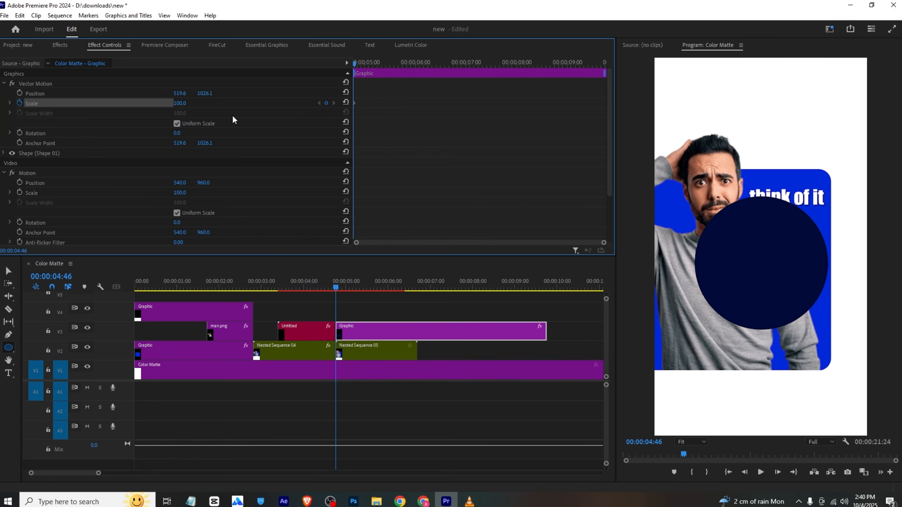
drag(181, 103, 156, 104)
drag(362, 60, 378, 73)
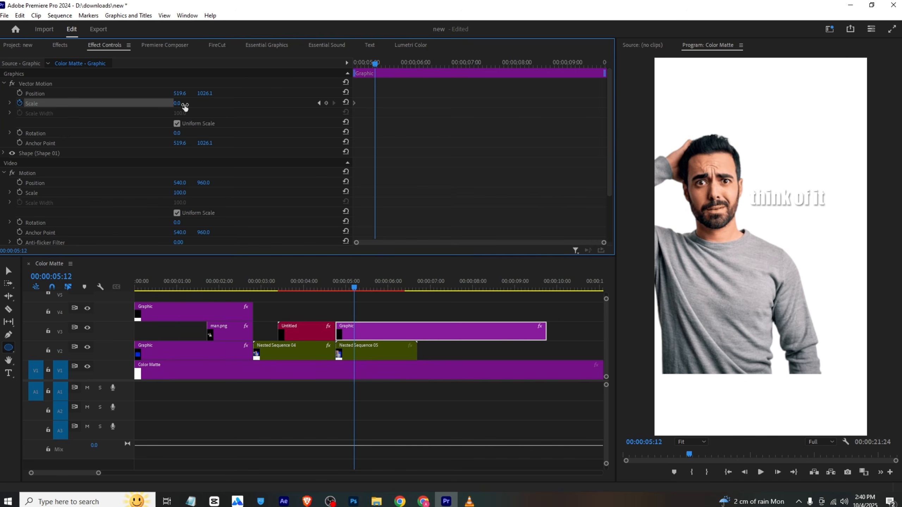
drag(173, 102, 335, 103)
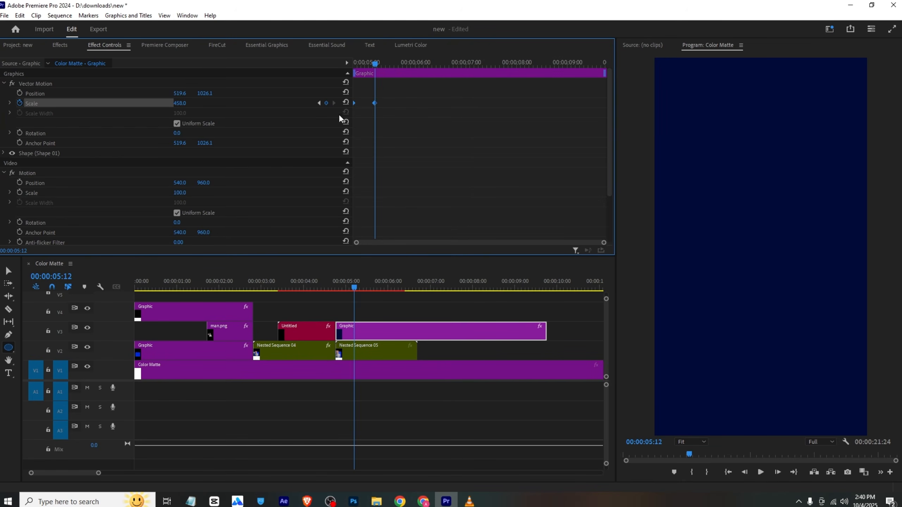
- Ease the circle's scale keyframes, move the end keyframe to shortly after 00:00:06:00, and preview the growth
right_click(374, 103)
click(448, 252)
key(space)
drag(375, 103, 478, 107)
drag(362, 63, 285, 63)
key(space)
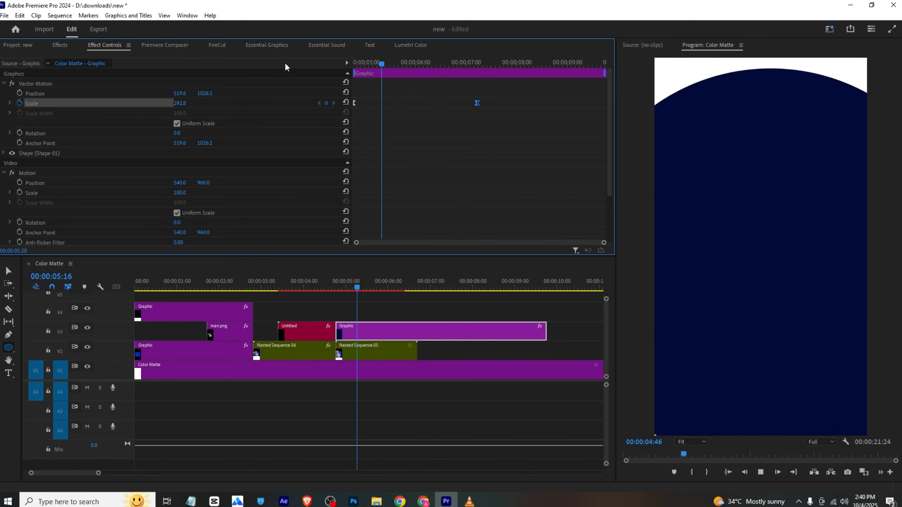
key(space)
drag(477, 103, 439, 108)
drag(400, 62, 266, 55)
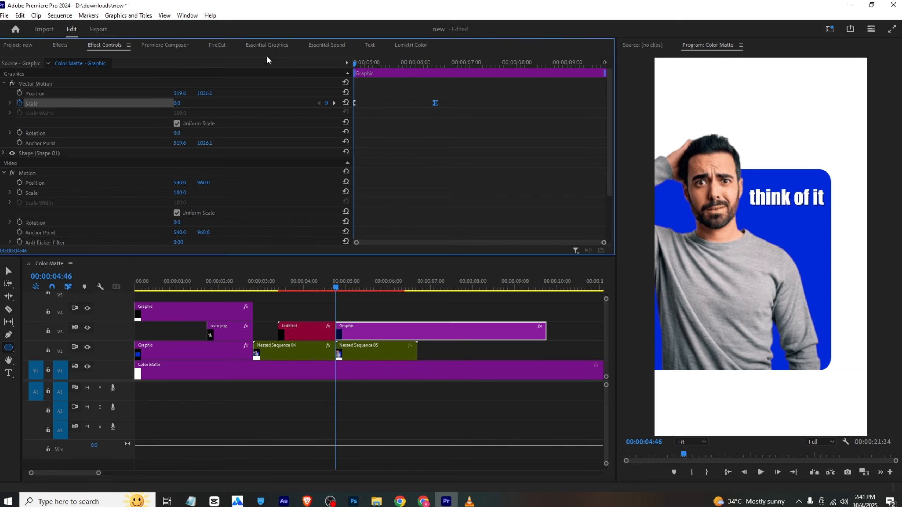
key(space)
- Examine in VLC how the Time, Money and Knowledge cards appear in get.mp4, and return to Premiere Pro
click(469, 501)
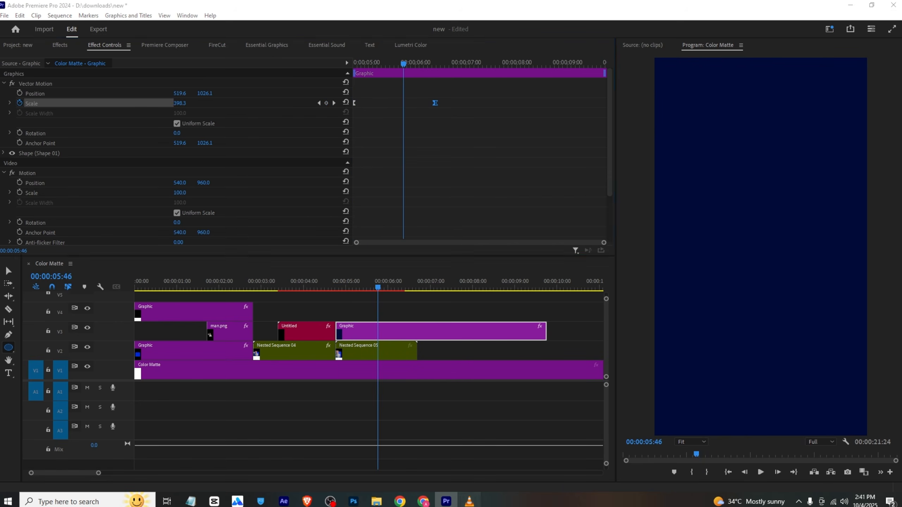
key(space)
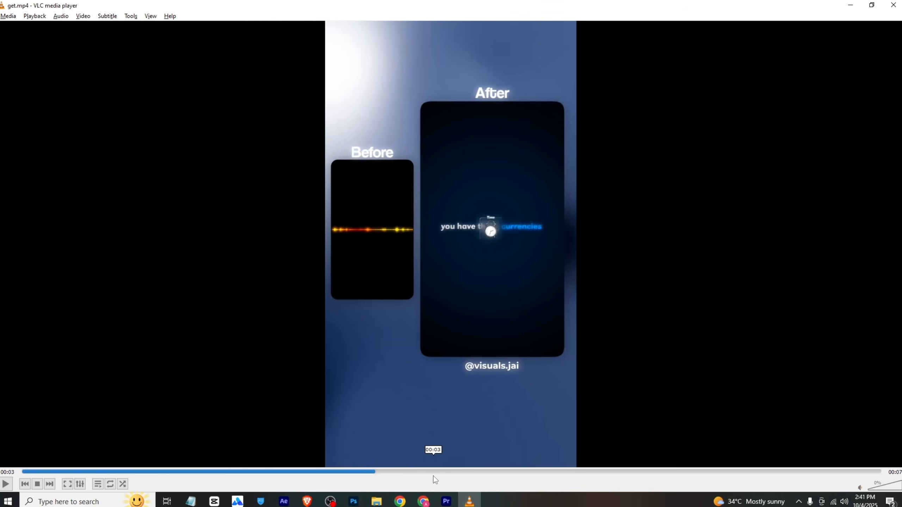
key(space)
key(space)
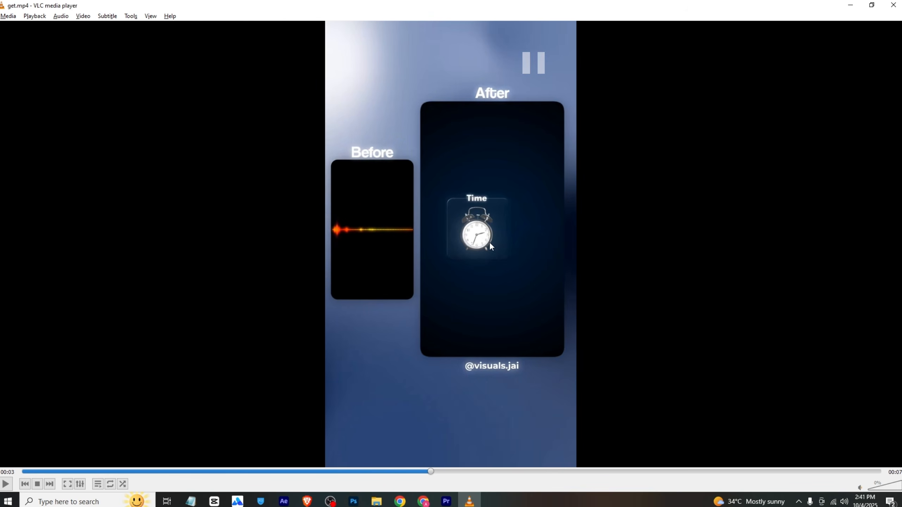
key(space)
key(space)
key(space)
key(space)
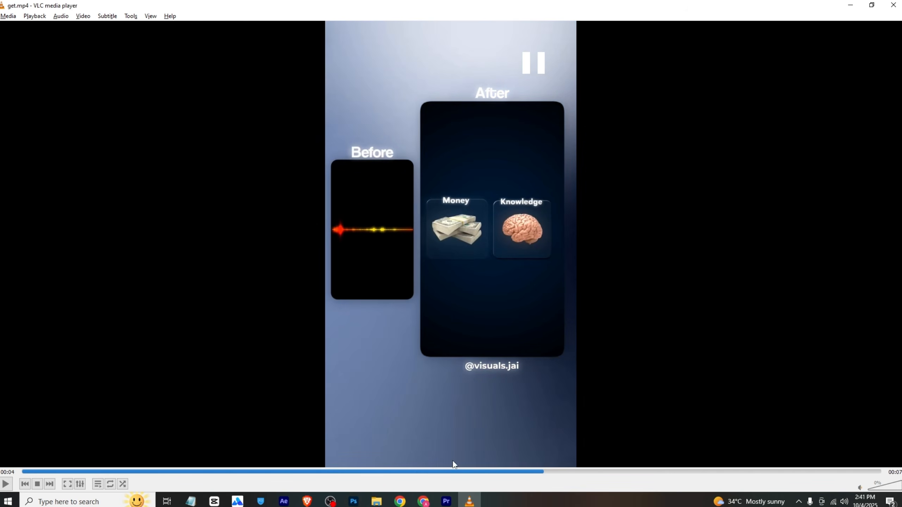
click(454, 502)
click(368, 309)
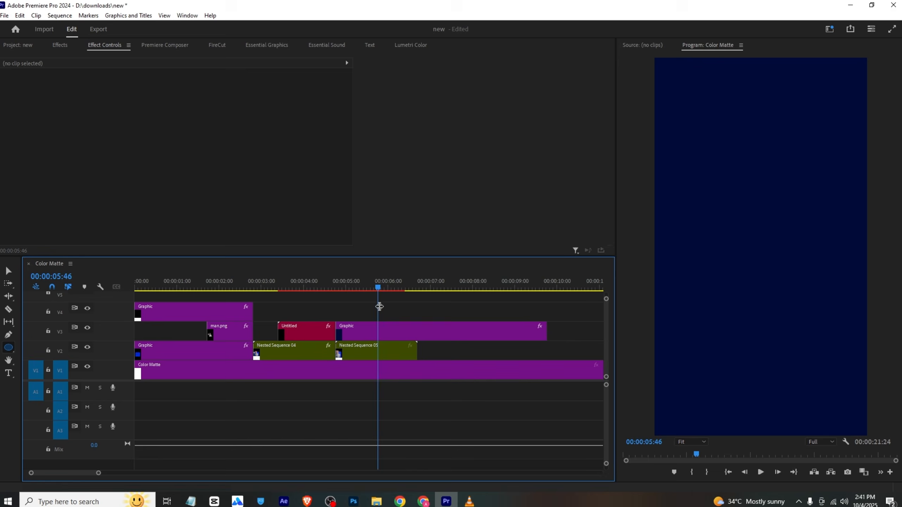
click(469, 501)
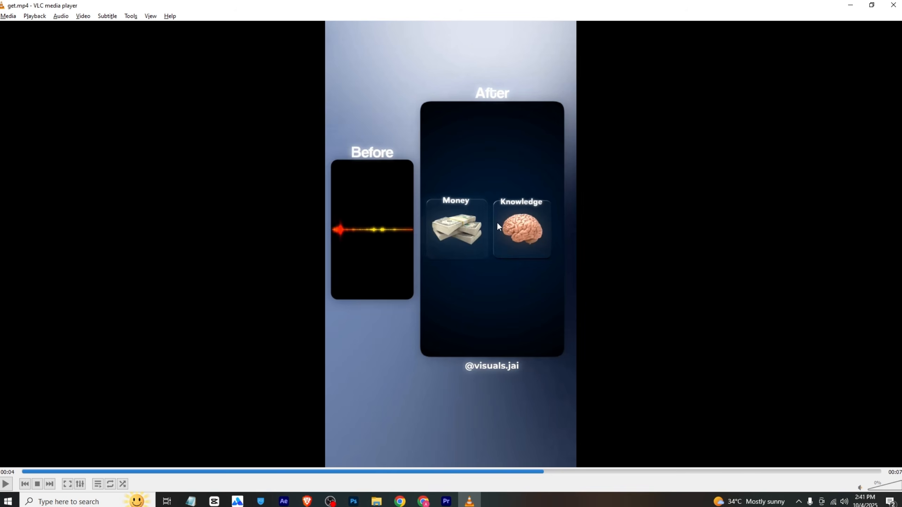
click(446, 501)
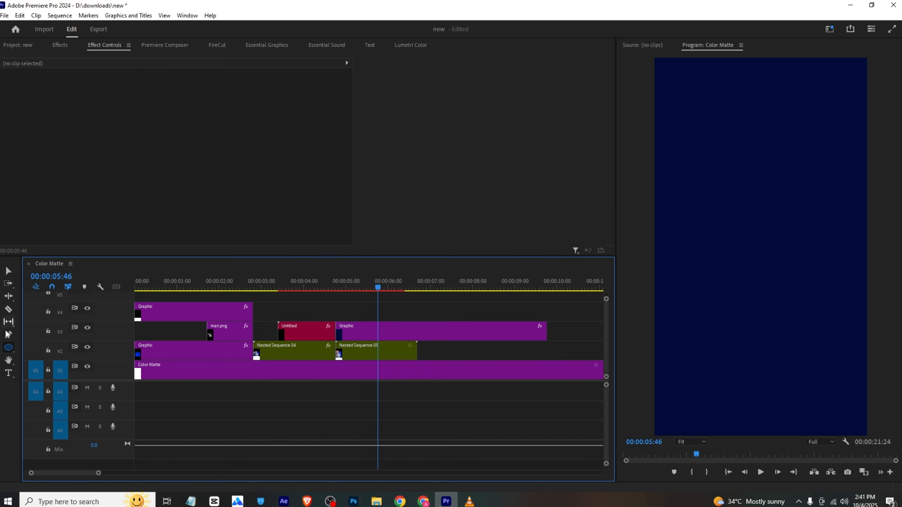
- Draw a rectangle about 396 by 401 px on the navy background and start its clip at 00:00:05:45
click(11, 349)
click(25, 363)
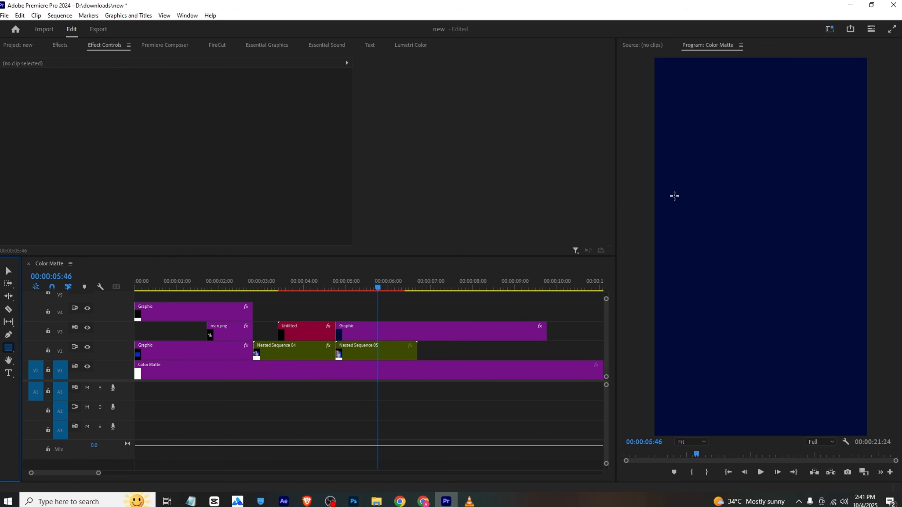
drag(675, 196, 682, 204)
mouse_move(712, 247)
mouse_down()
mouse_move(748, 262)
mouse_move(752, 275)
mouse_up()
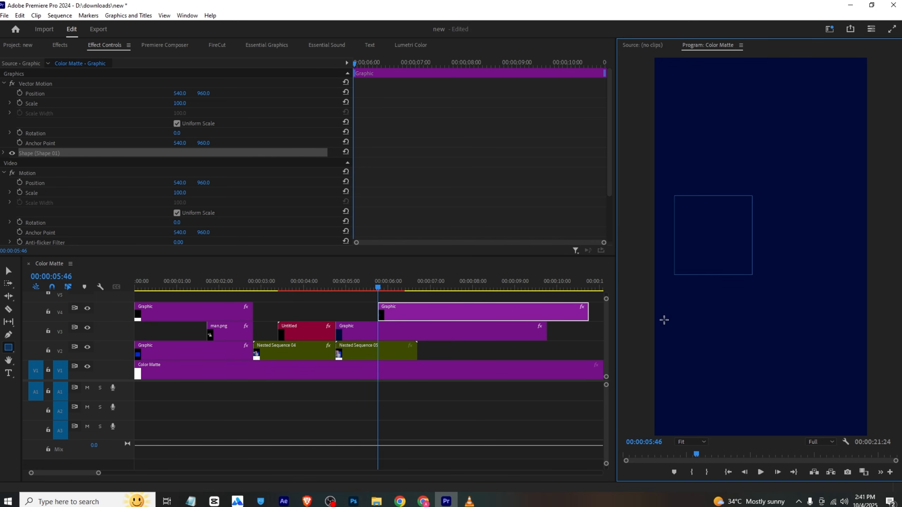
mouse_move(403, 308)
mouse_down()
mouse_move(361, 310)
mouse_move(350, 282)
mouse_move(383, 309)
mouse_move(397, 310)
mouse_up()
click(358, 283)
drag(368, 286, 392, 310)
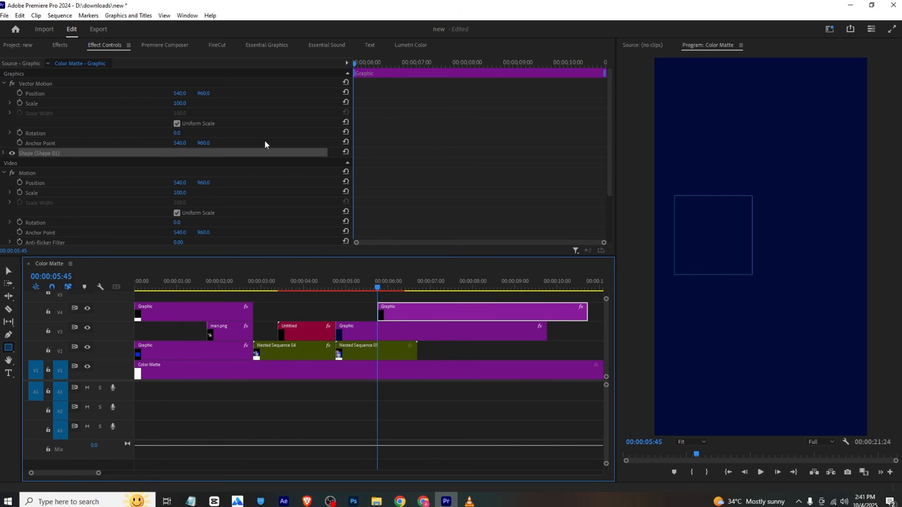
- Apply Brightness & Contrast to the new rectangle graphic and raise its brightness slightly above the navy background
click(60, 46)
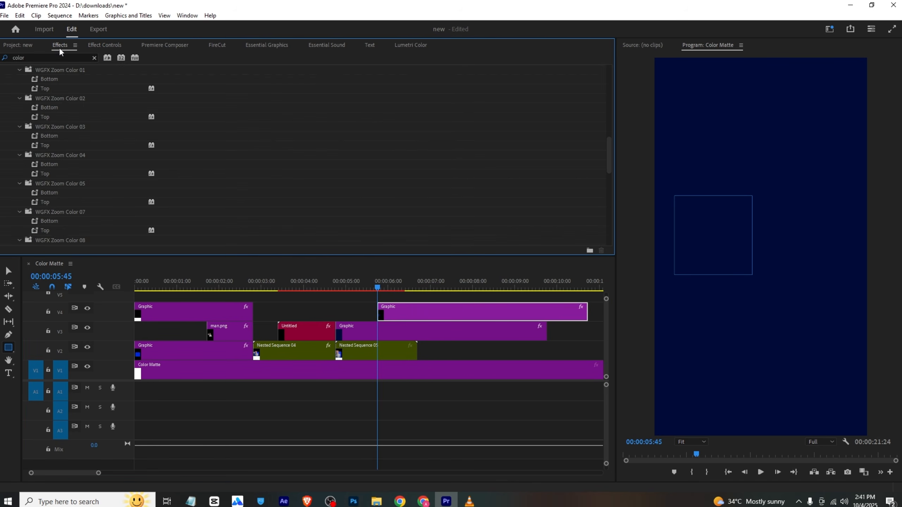
click(41, 57)
text(bri)
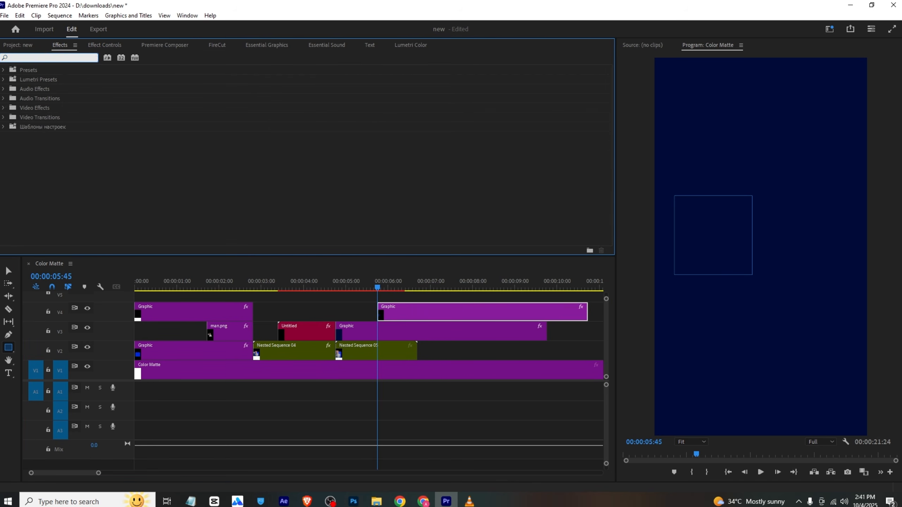
drag(55, 126, 418, 307)
click(107, 46)
scroll(113, 97, down, 3)
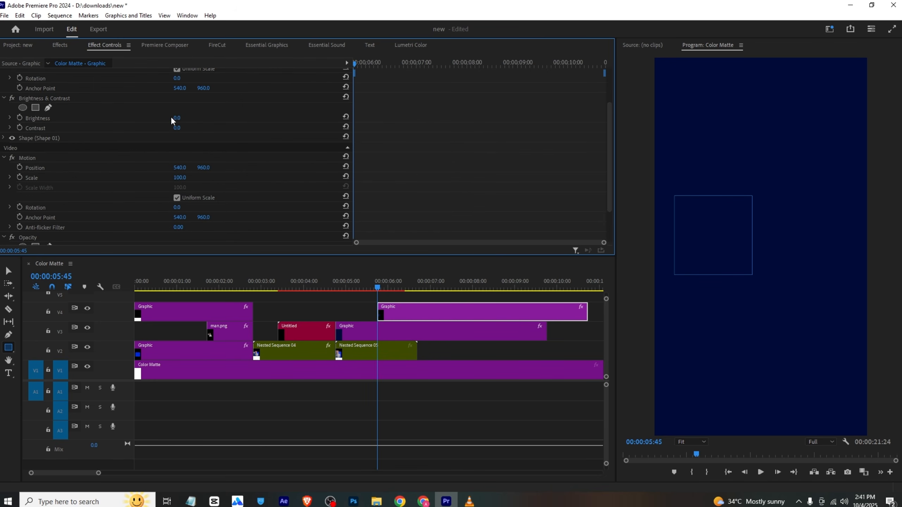
drag(177, 118, 212, 137)
- Give the rectangle a white outer stroke of 1.0 and set its corner radius to 10
click(164, 45)
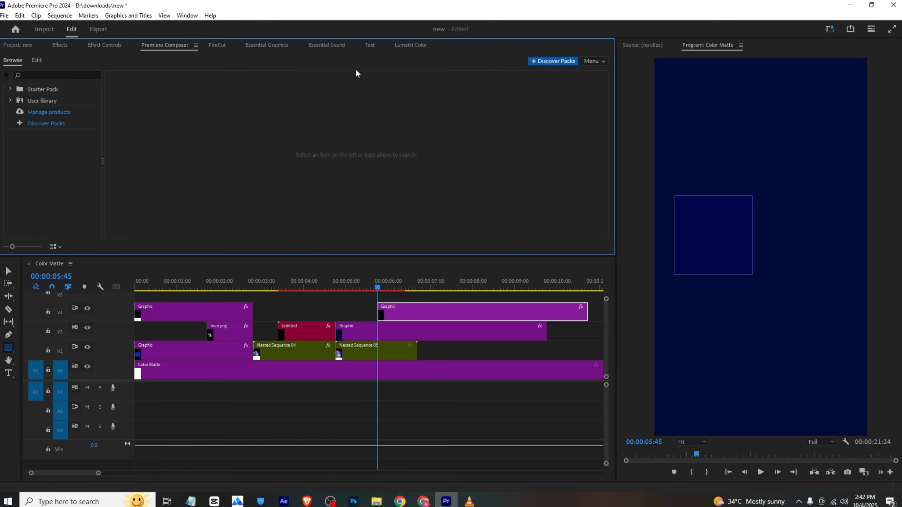
click(297, 45)
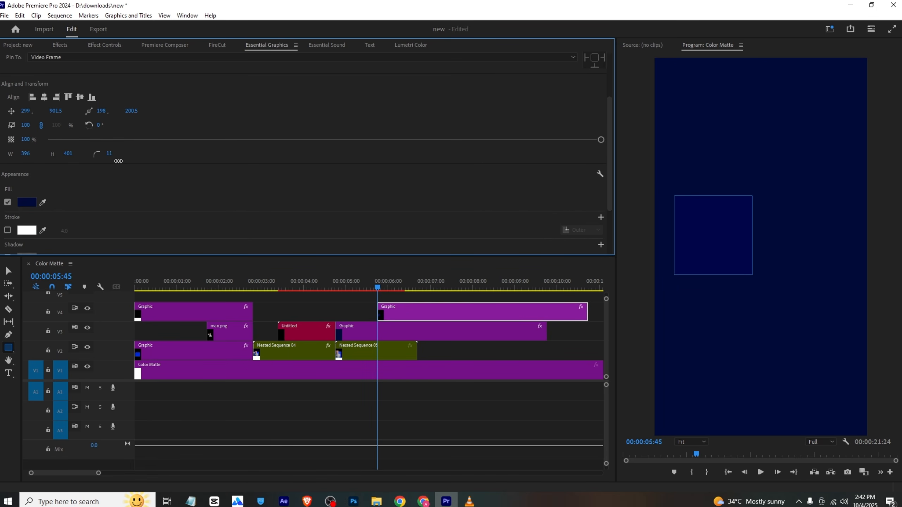
click(8, 230)
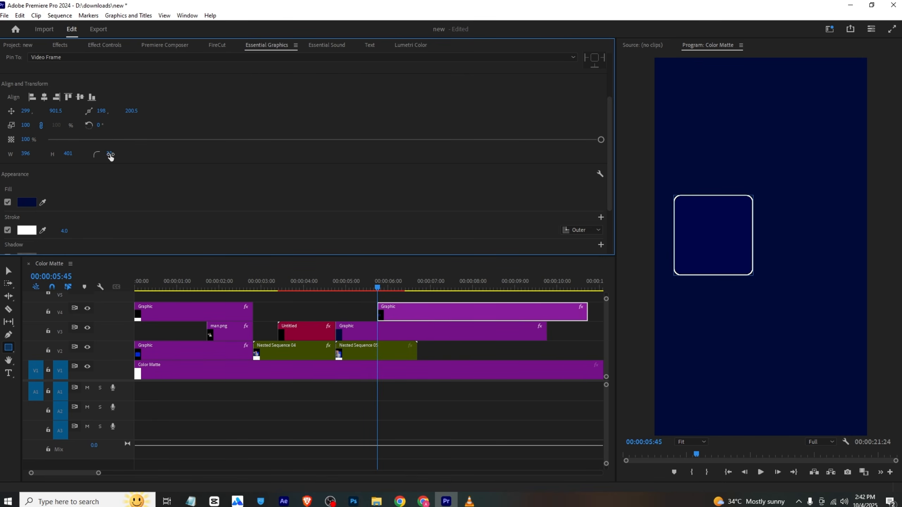
mouse_move(110, 157)
mouse_down()
mouse_move(119, 155)
mouse_move(106, 155)
mouse_up()
text(1)
key(Return)
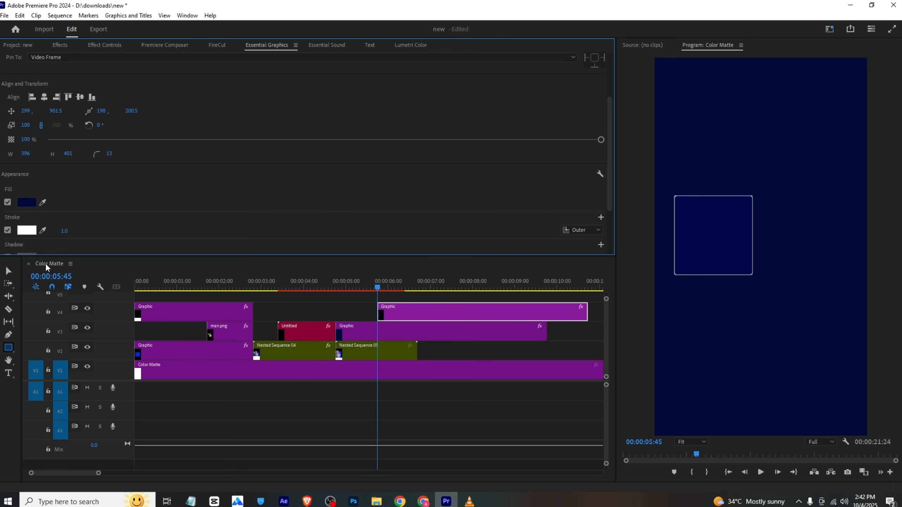
click(110, 153)
text(10)
key(Return)
click(356, 306)
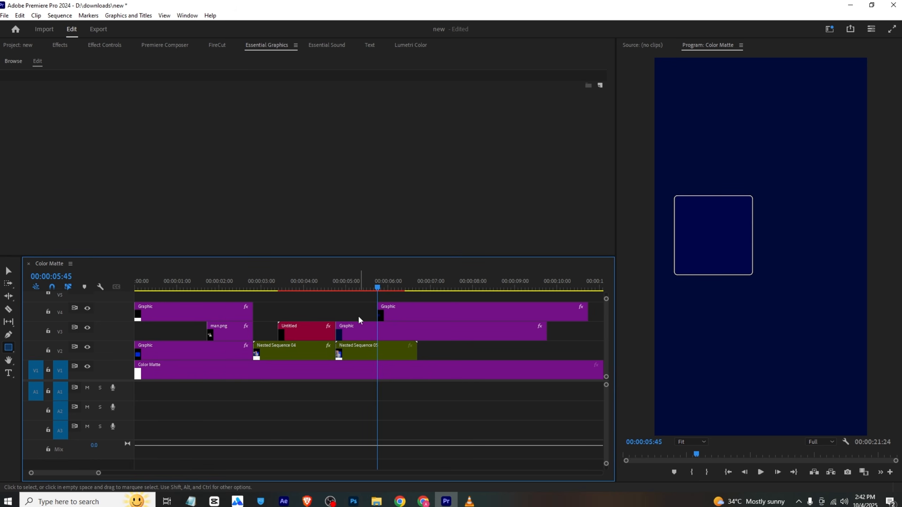
- Place the alarm clock s (4).png above the rectangle at 00:00:05:45, with scale 59 and position 291, 912
click(410, 307)
click(27, 43)
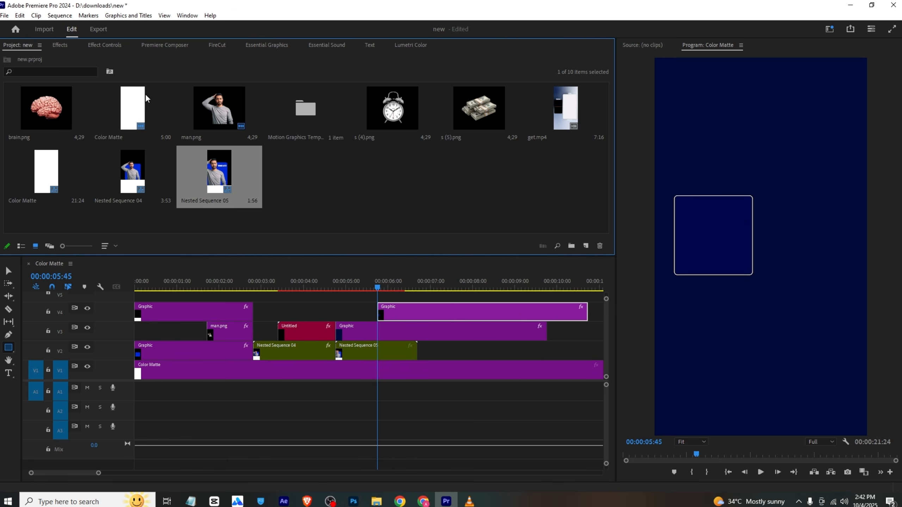
click(469, 501)
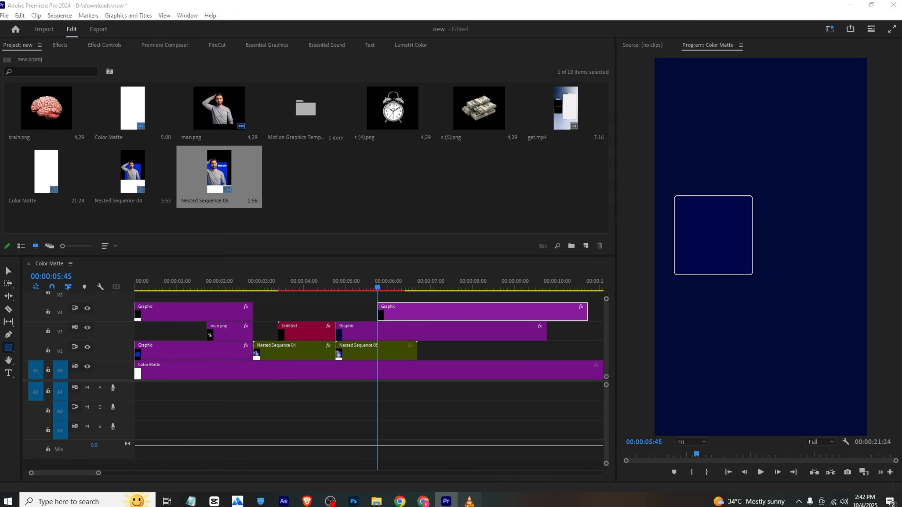
key(alt+Tab)
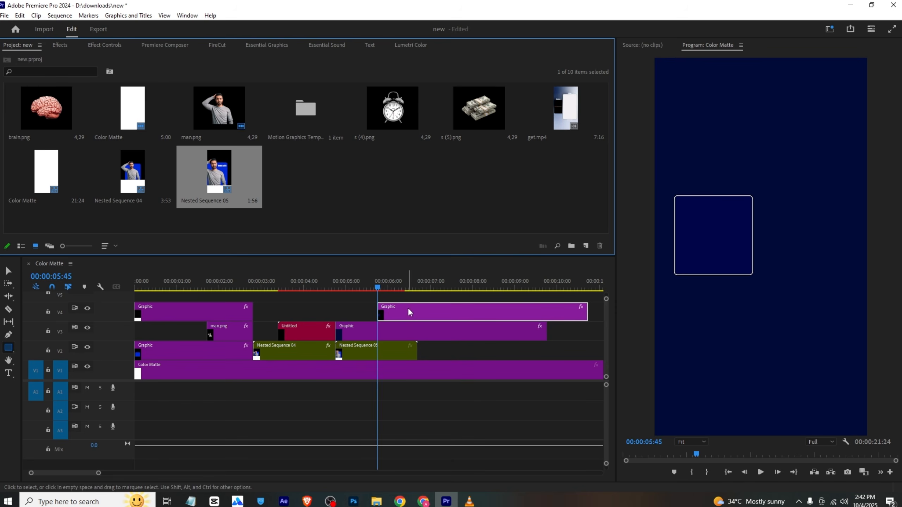
drag(405, 123, 389, 302)
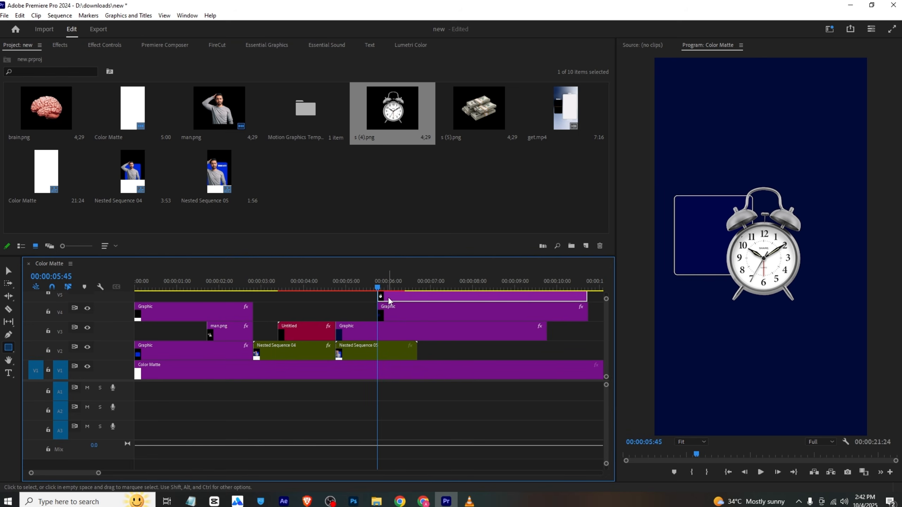
click(134, 49)
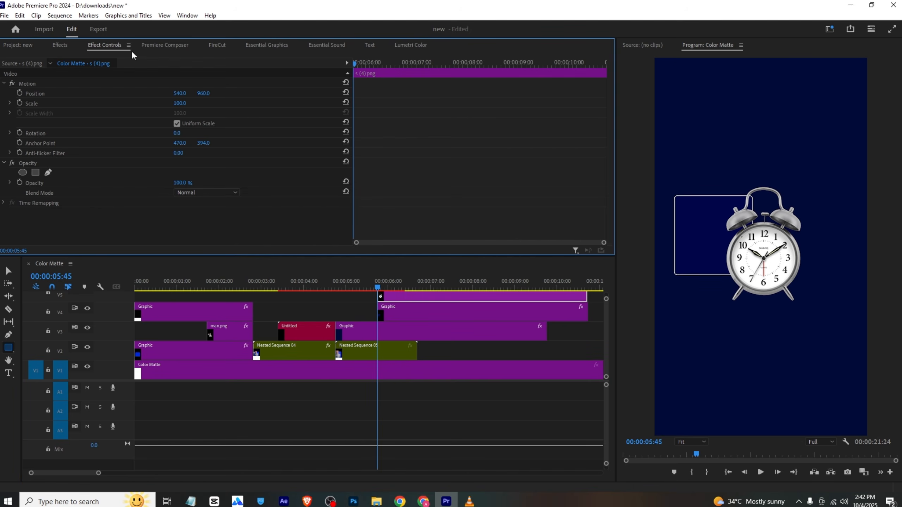
mouse_move(179, 103)
mouse_down()
mouse_move(158, 93)
mouse_move(182, 94)
mouse_up()
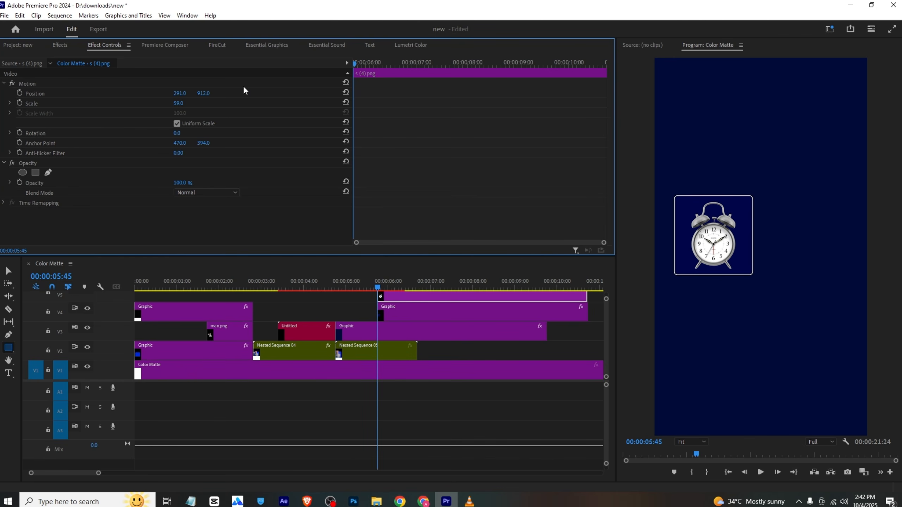
- Replay the Time and Money cards of get.mp4 in VLC to examine their look and motion
click(45, 30)
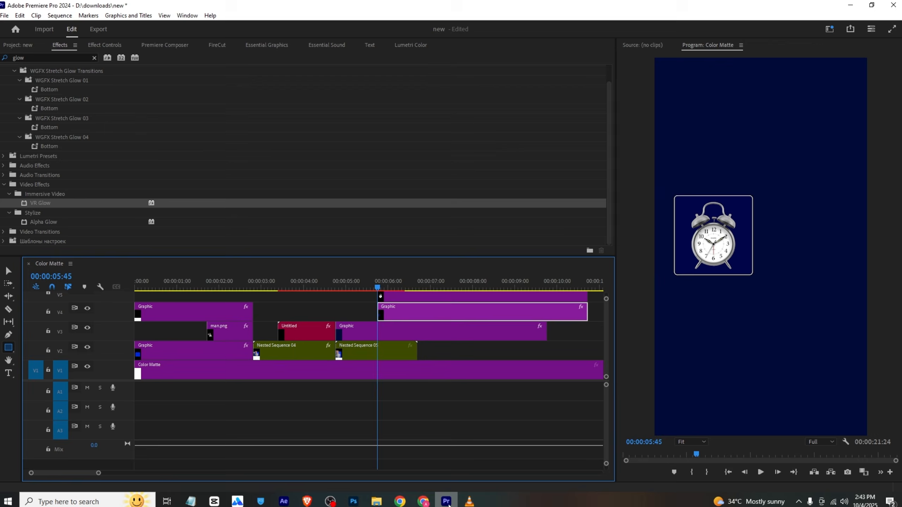
click(469, 500)
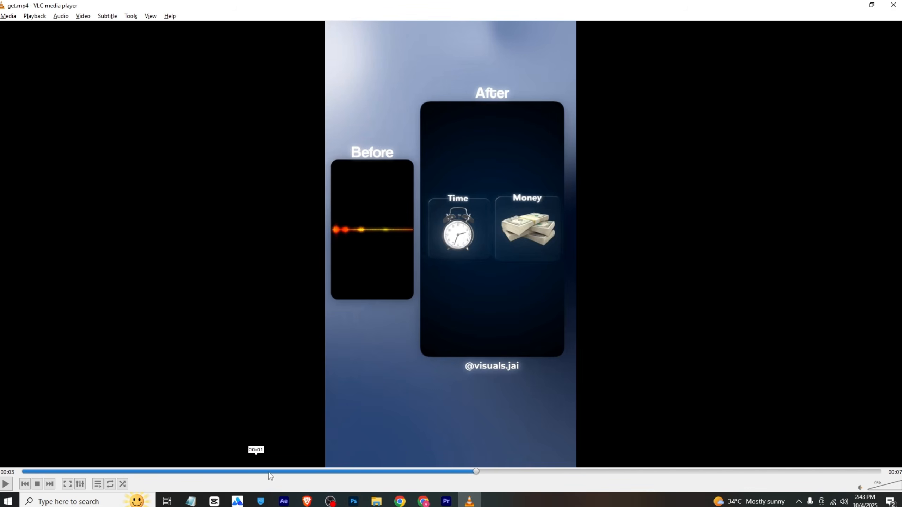
click(402, 472)
key(space)
key(space)
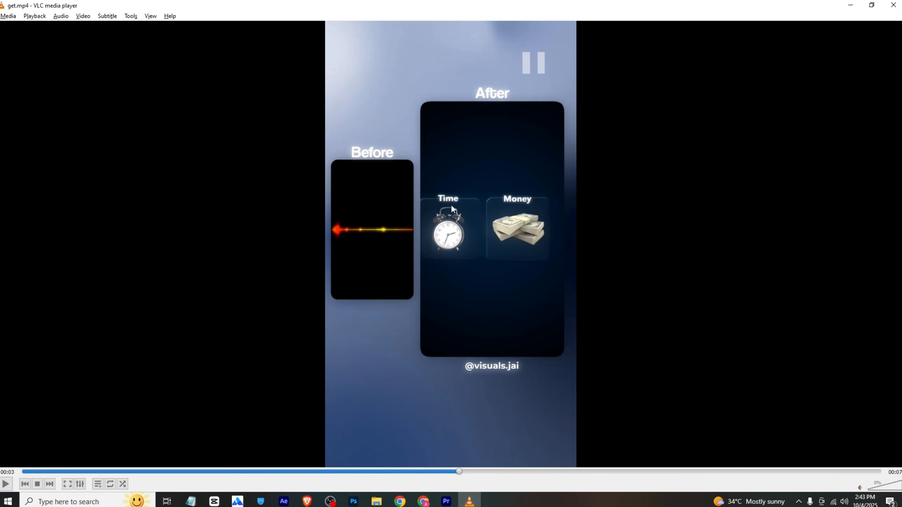
- Switch back to Premiere Pro and add the text "time" above the alarm clock card at 00:00:05:45
click(461, 502)
mouse_move(461, 505)
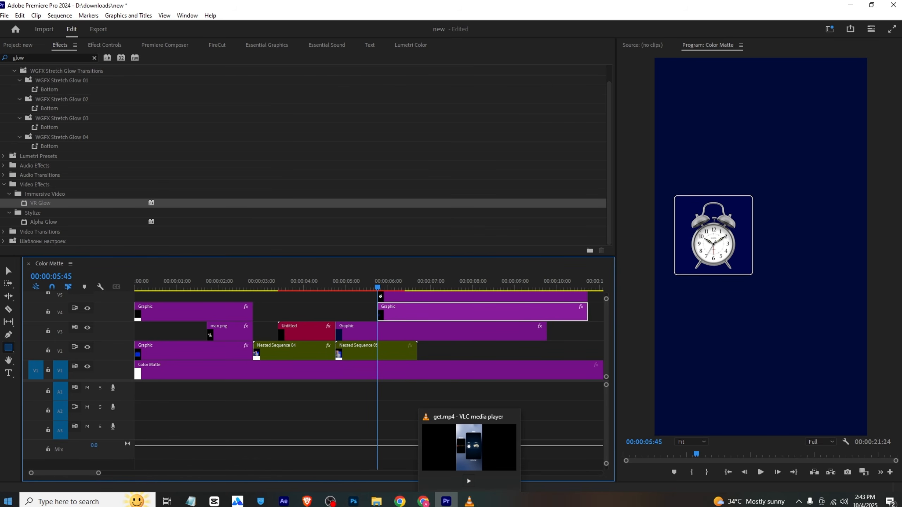
drag(606, 300, 606, 294)
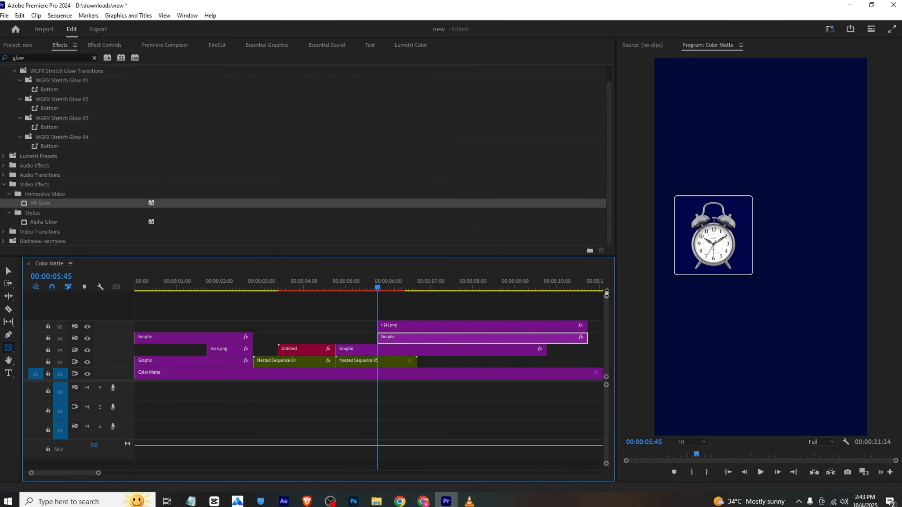
click(14, 371)
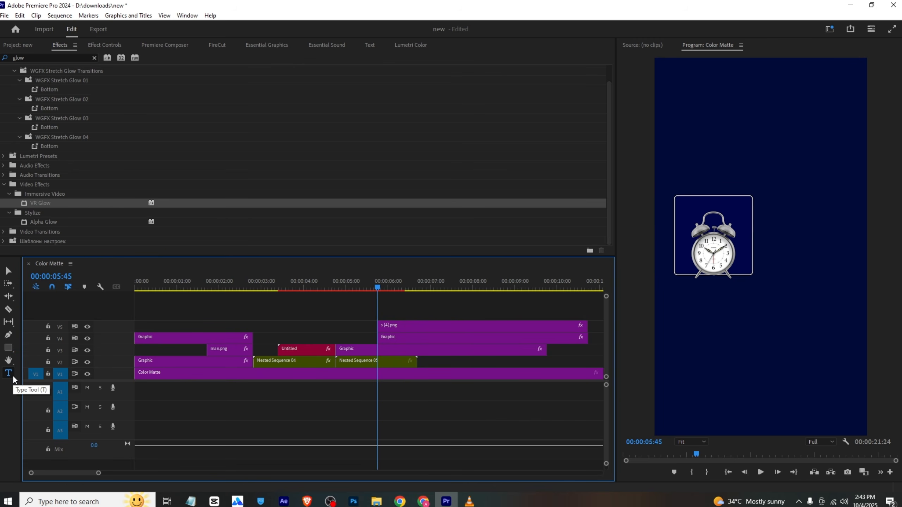
click(696, 188)
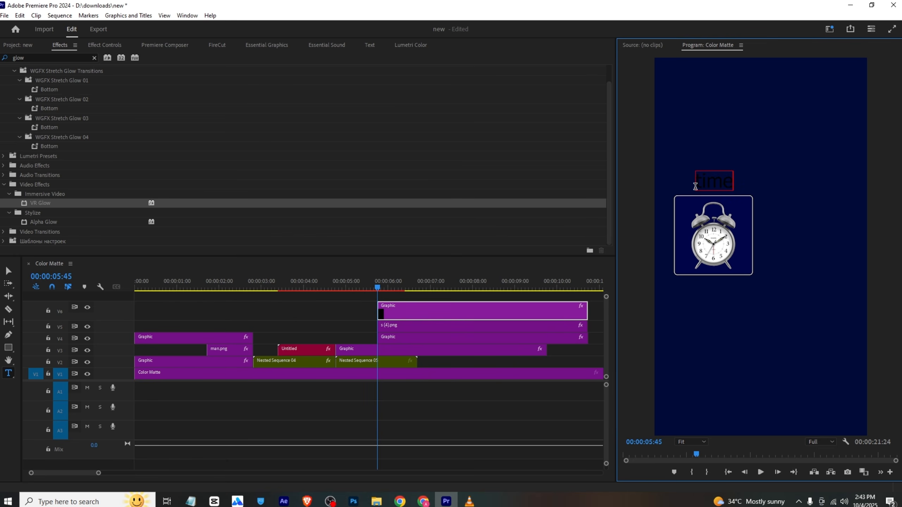
- Format the "time" label with a white FFFFFF fill and the Tahoma Bold font
double_click(701, 178)
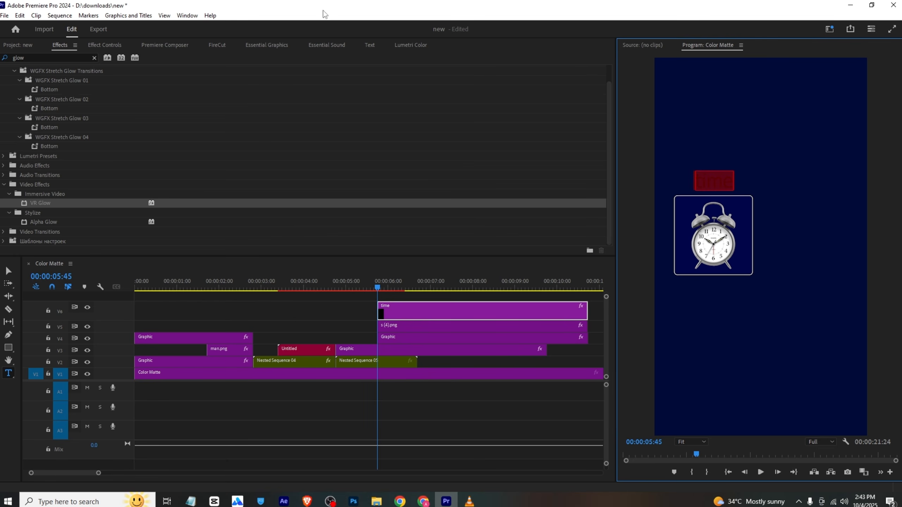
click(268, 44)
scroll(55, 142, down, 5)
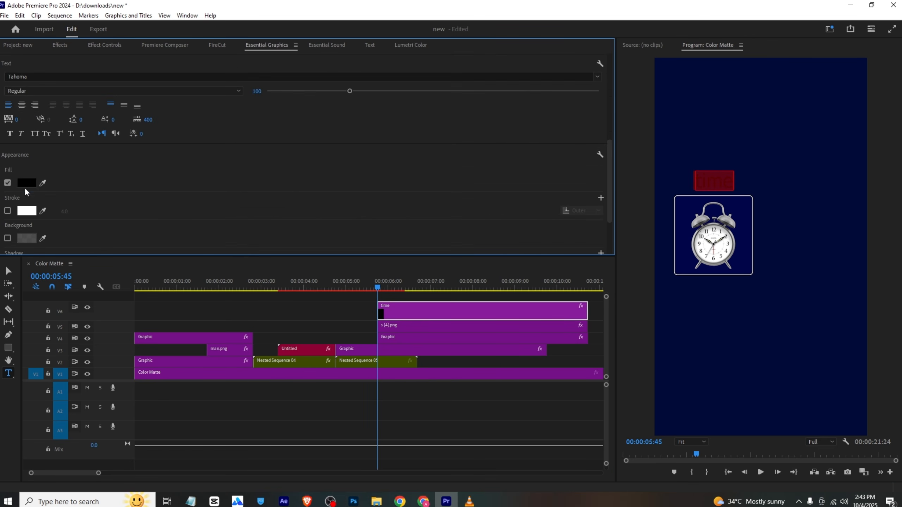
click(26, 183)
drag(341, 305, 271, 349)
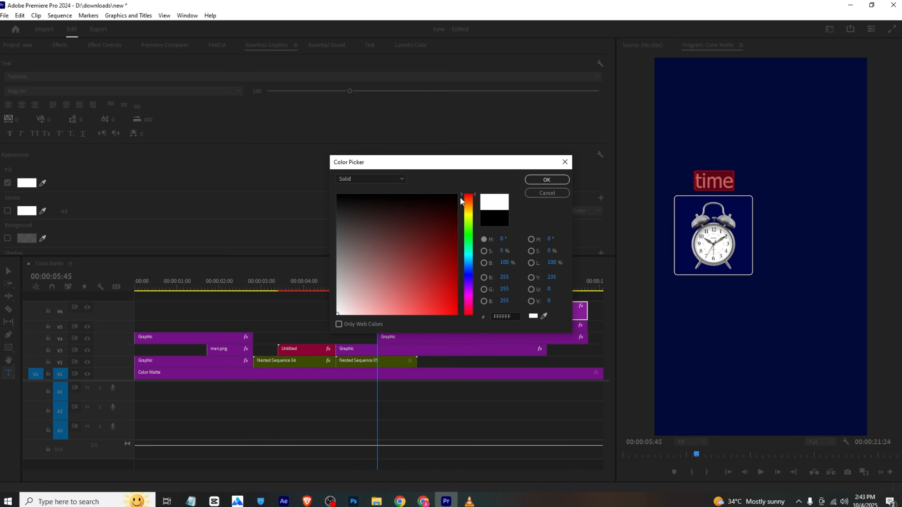
click(547, 180)
click(55, 134)
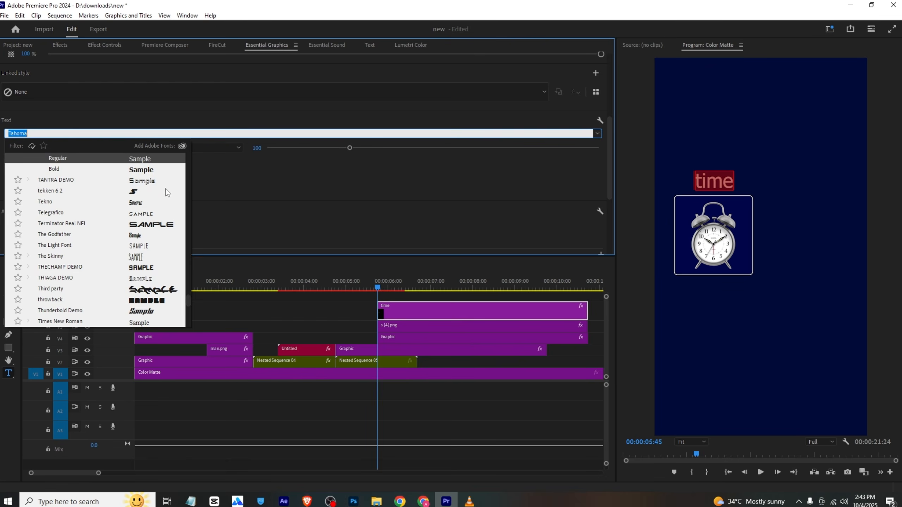
click(139, 169)
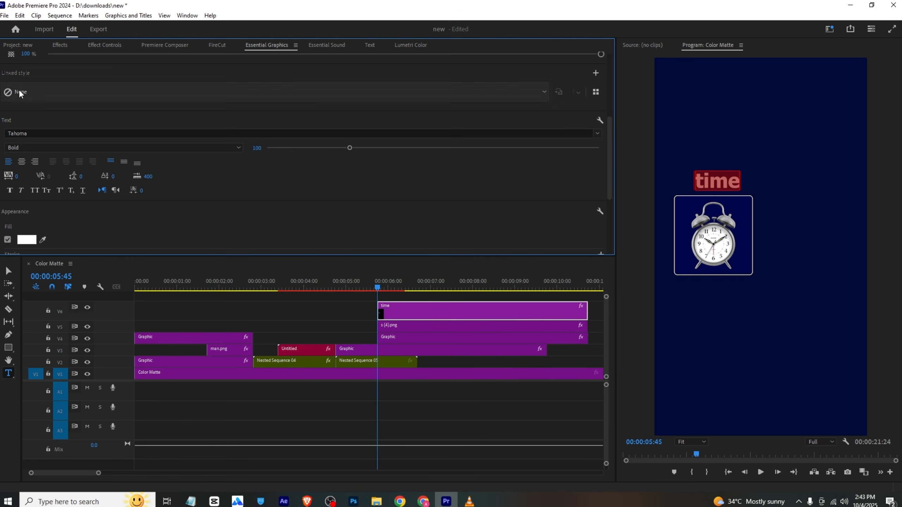
- Capitalize the label to "Time" and set its vector motion scale to 87 and position to 469, 993
click(705, 180)
key(BackSpace)
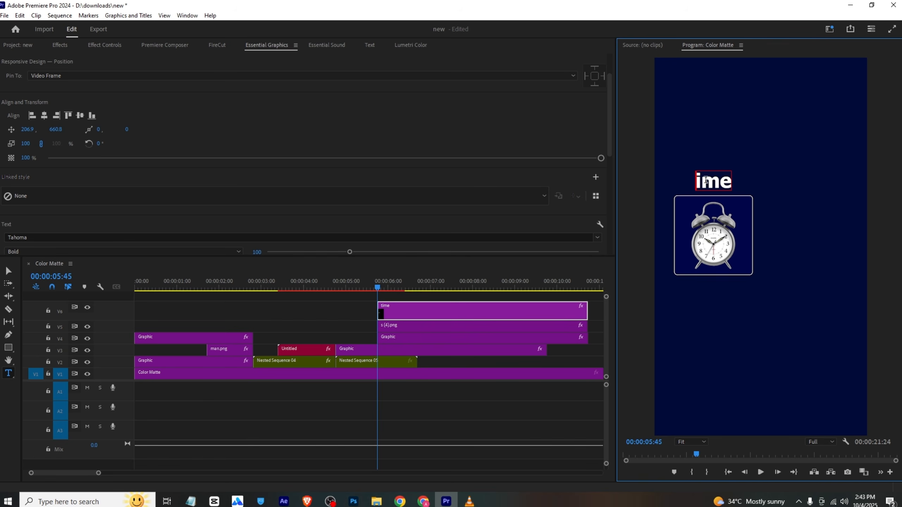
text(T)
click(110, 45)
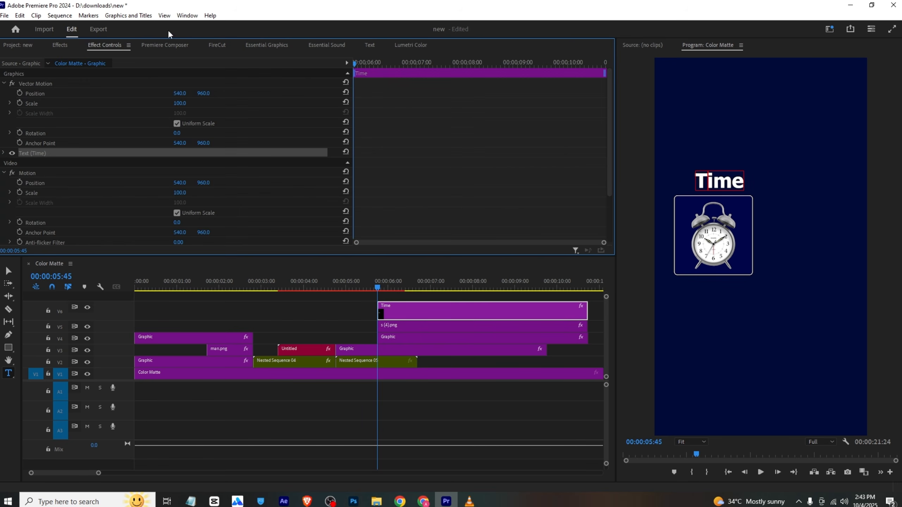
drag(179, 102, 213, 92)
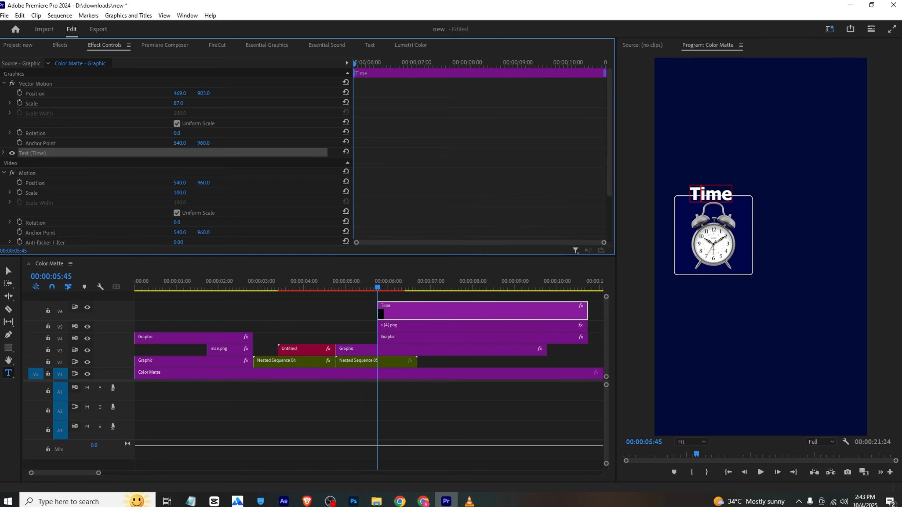
- Nest the Time text, the clock image and the rectangle graphic into one sequence with the default name
click(351, 311)
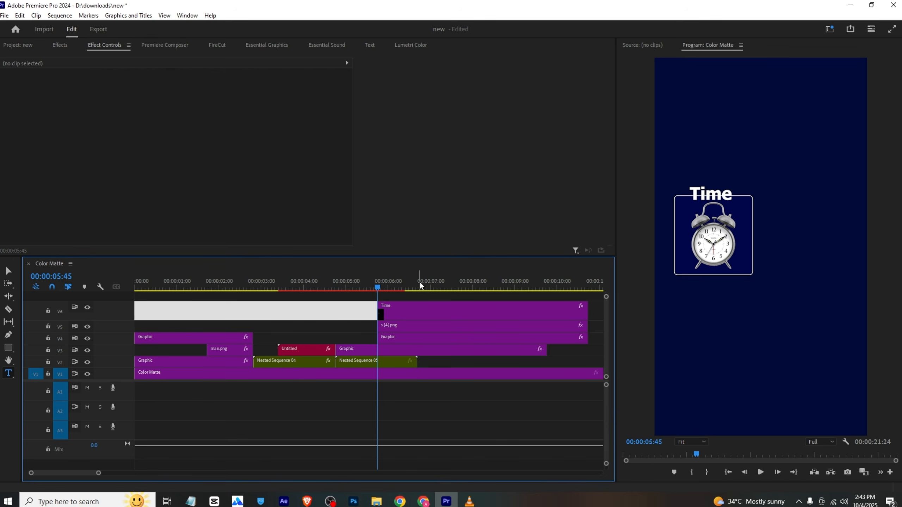
click(357, 300)
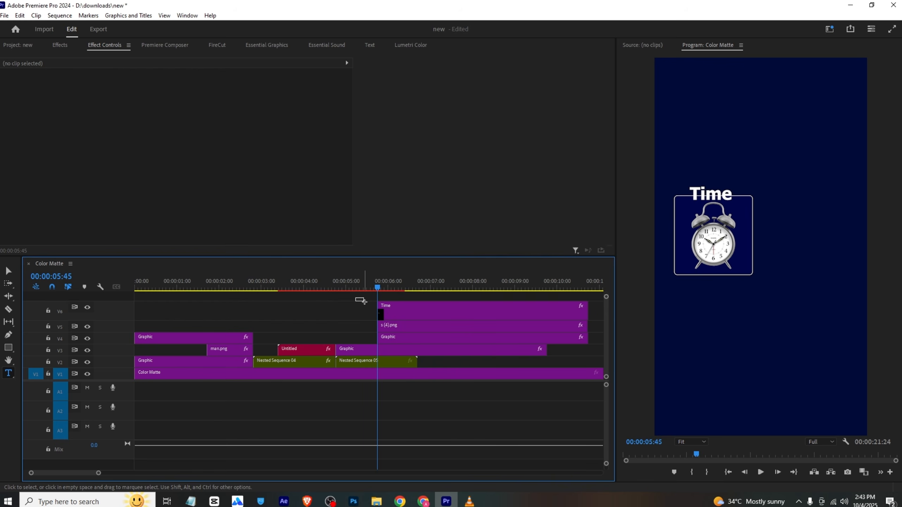
drag(356, 299, 422, 341)
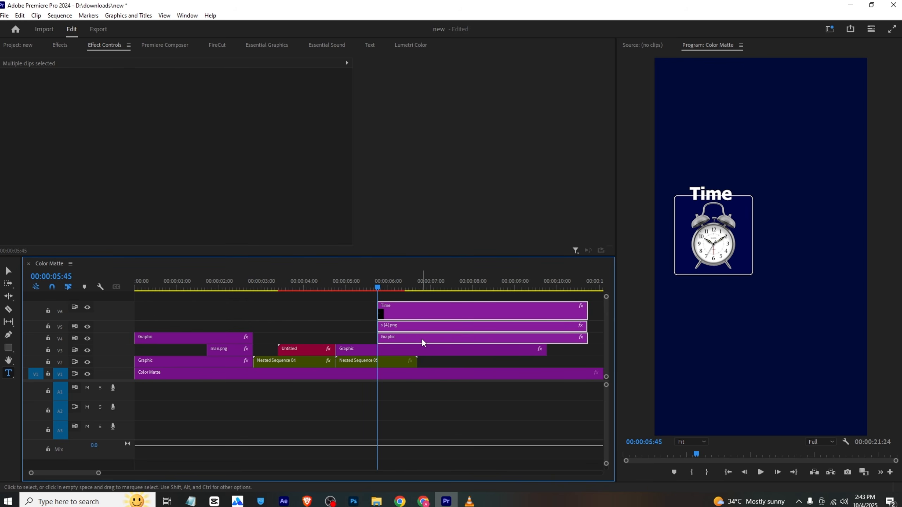
right_click(421, 339)
click(450, 289)
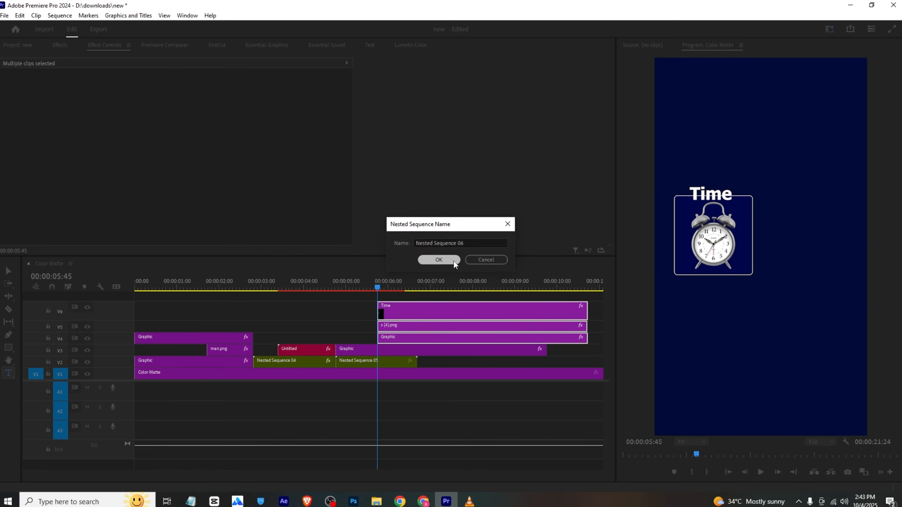
click(453, 261)
- Move the nested clock card's anchor point to the card's centre, at 298.3, 937.2
click(408, 337)
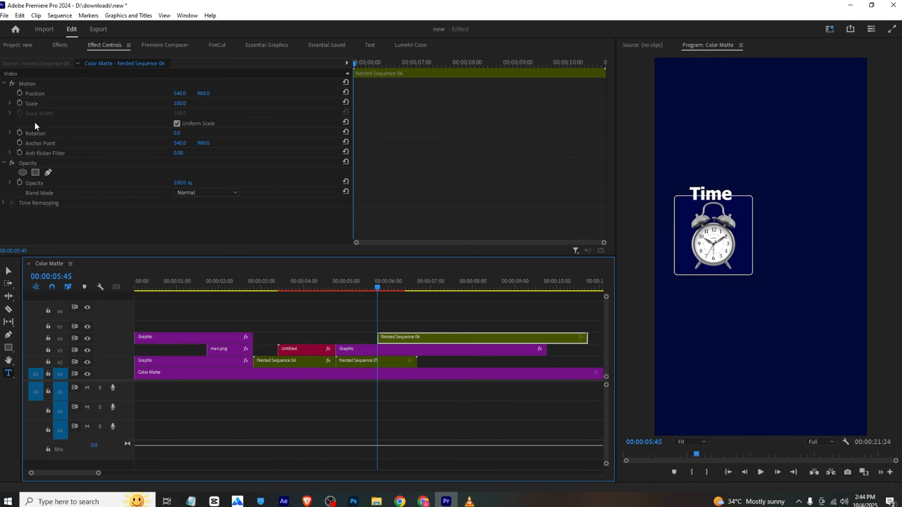
click(45, 142)
drag(764, 250, 715, 240)
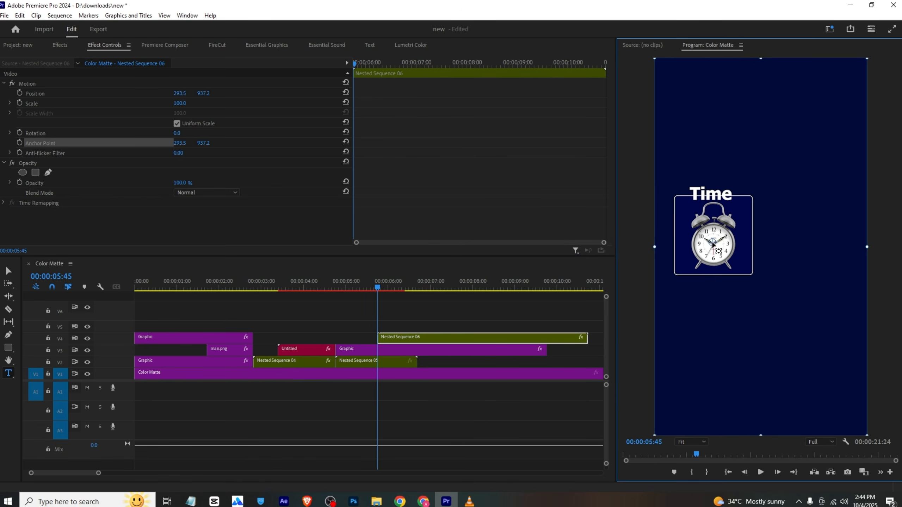
- Keyframe the nested card's scale so it grows from the clip's start up to 100, and preview it
click(19, 103)
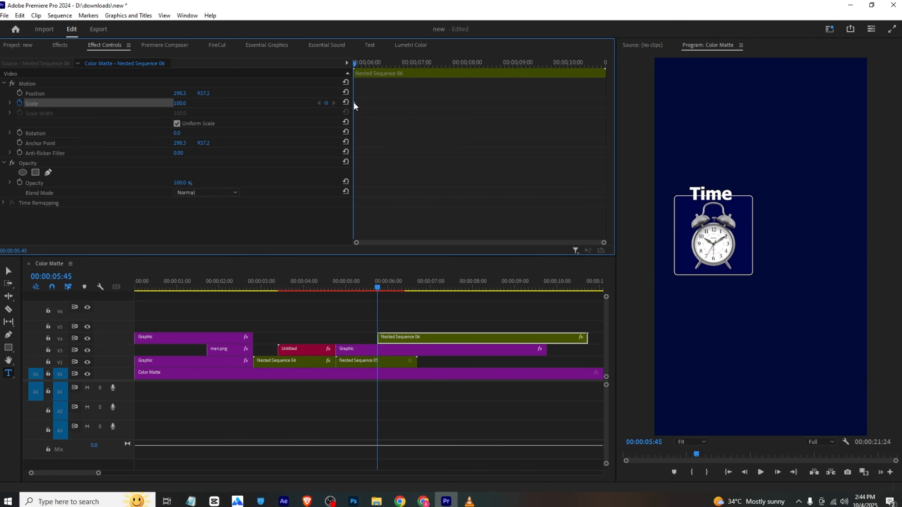
drag(354, 102, 426, 103)
drag(183, 103, 136, 104)
key(space)
key(space)
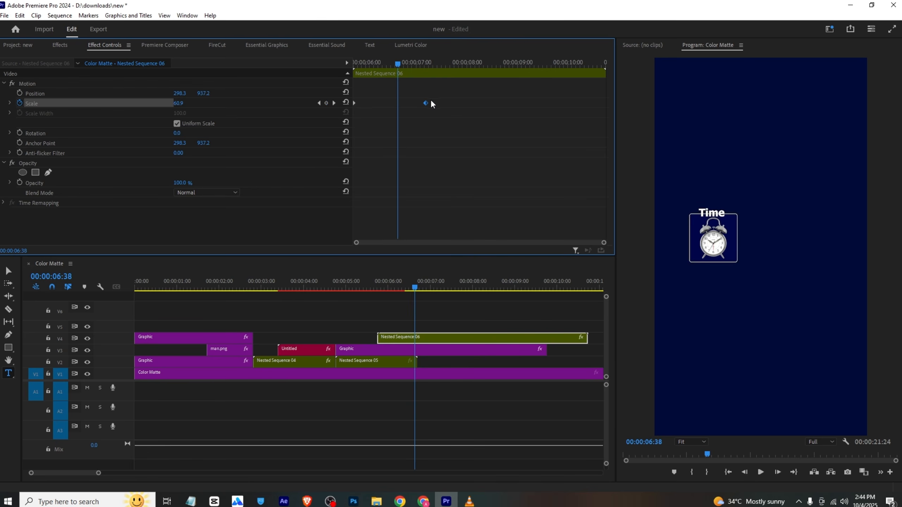
- Shorten the card's scale-up by moving its end keyframe earlier, smooth both scale keyframes with easing, and preview the motion
drag(426, 103, 288, 133)
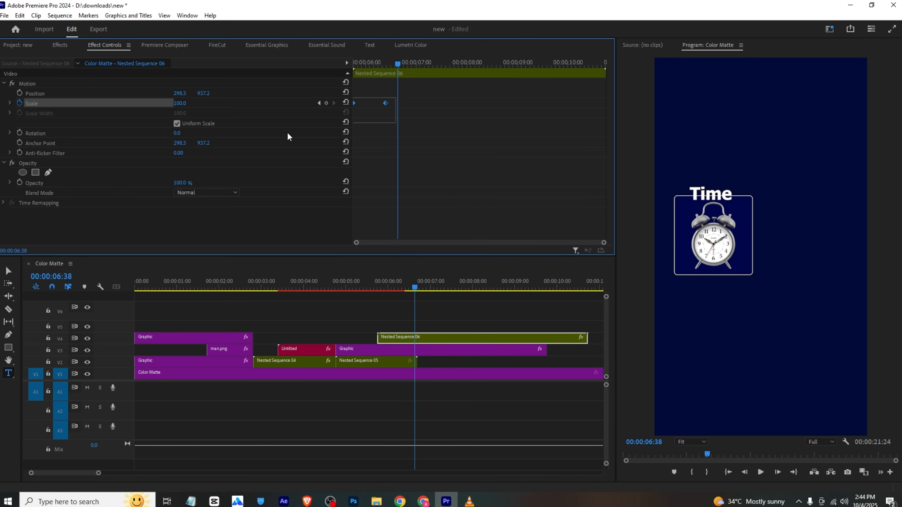
right_click(385, 104)
click(423, 235)
drag(363, 68, 274, 63)
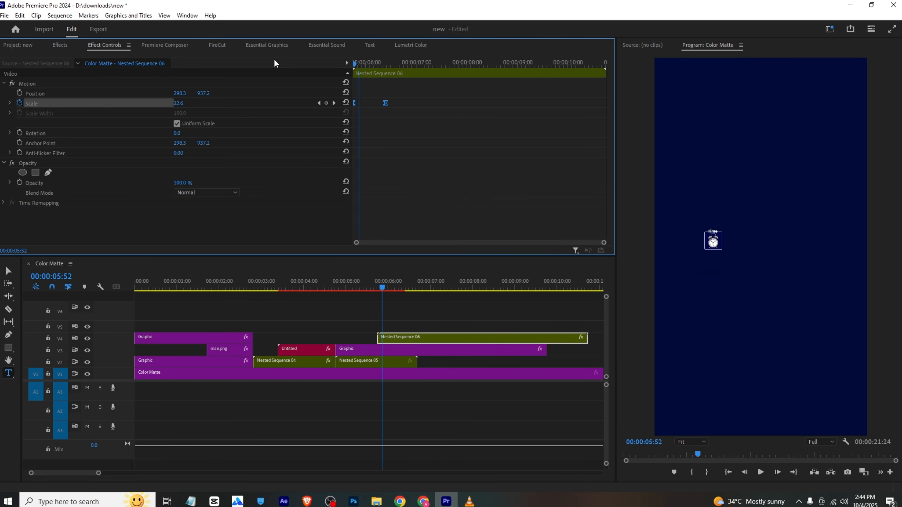
key(space)
key(space)
drag(366, 66, 332, 76)
key(space)
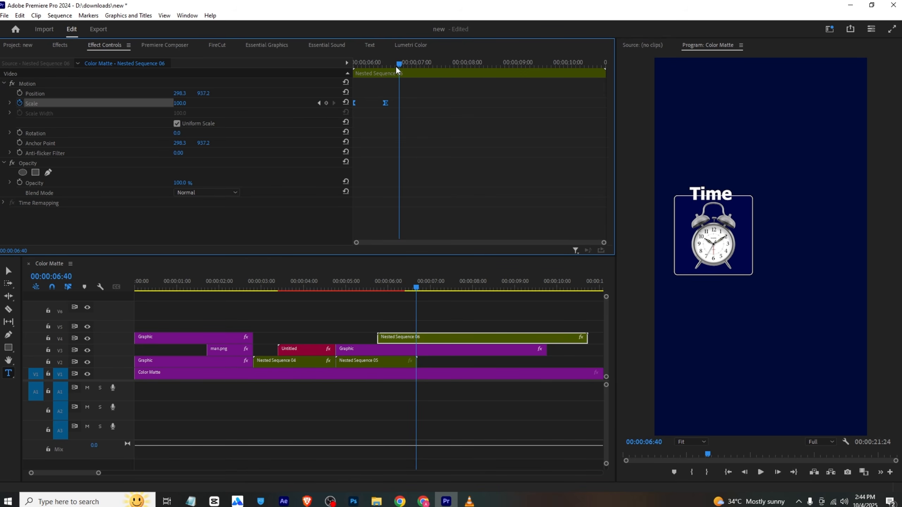
drag(401, 62, 403, 62)
- Copy the three clips inside the nested clock card and paste them into the Color Matte sequence at about 00:00:15
click(415, 329)
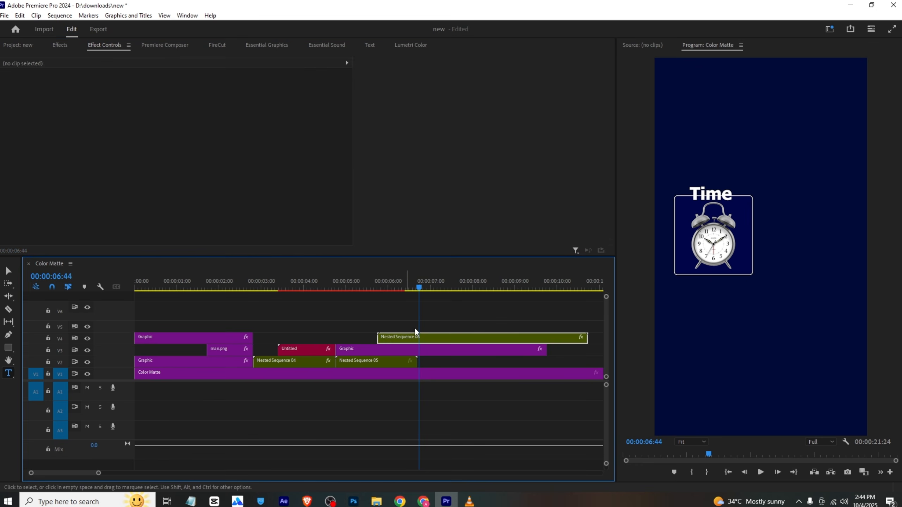
double_click(418, 337)
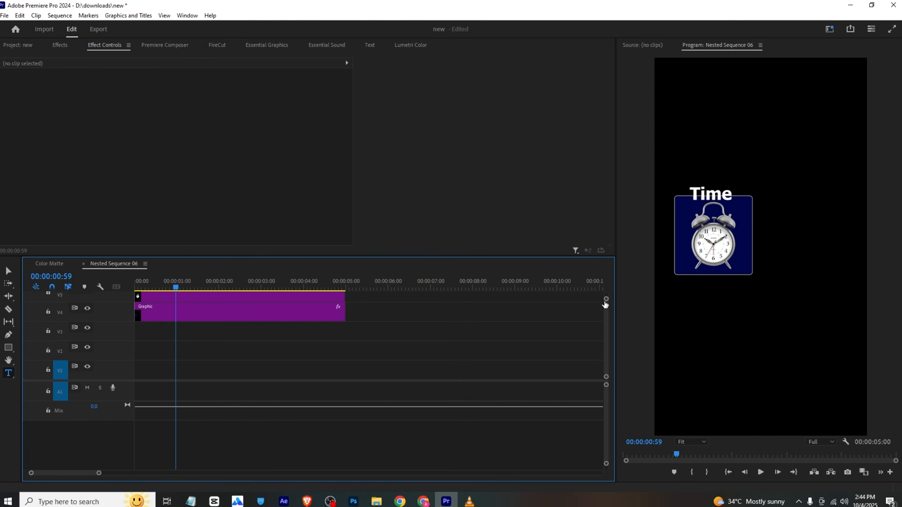
drag(607, 295, 607, 289)
drag(353, 321, 278, 355)
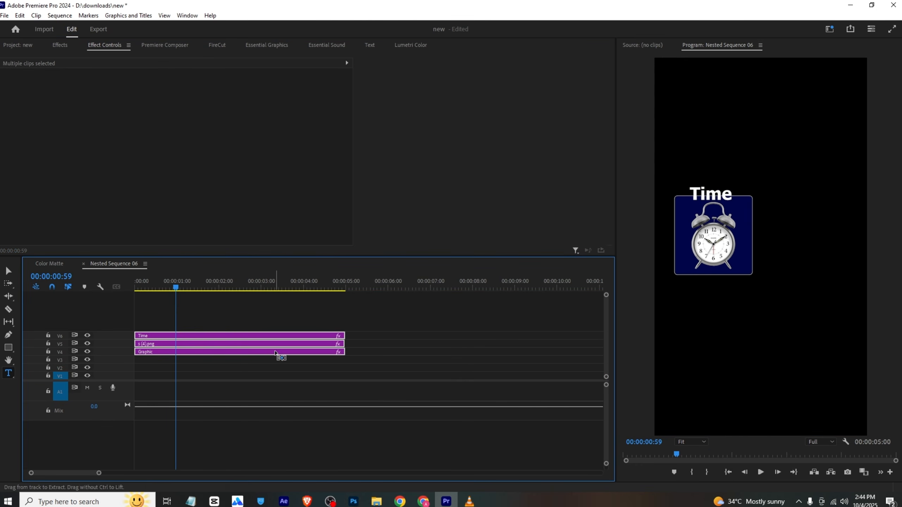
click(64, 261)
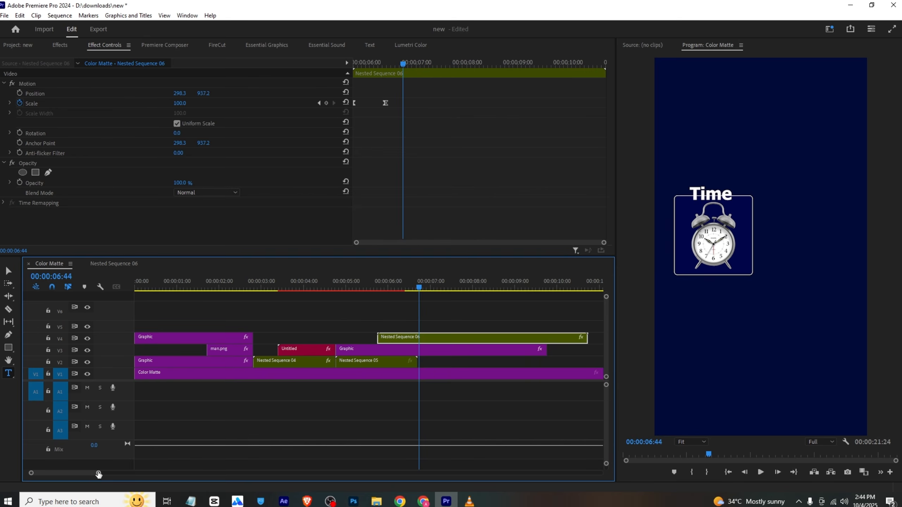
drag(99, 474, 208, 473)
click(242, 288)
click(246, 308)
key(ctrl+v)
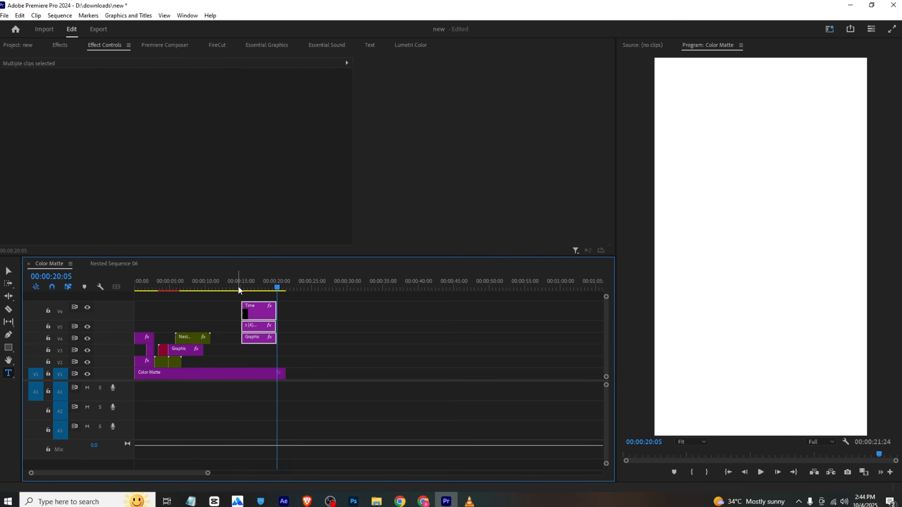
- Replace the clock image in the pasted card copy with the money image s (5).png on the same track
drag(238, 286, 249, 278)
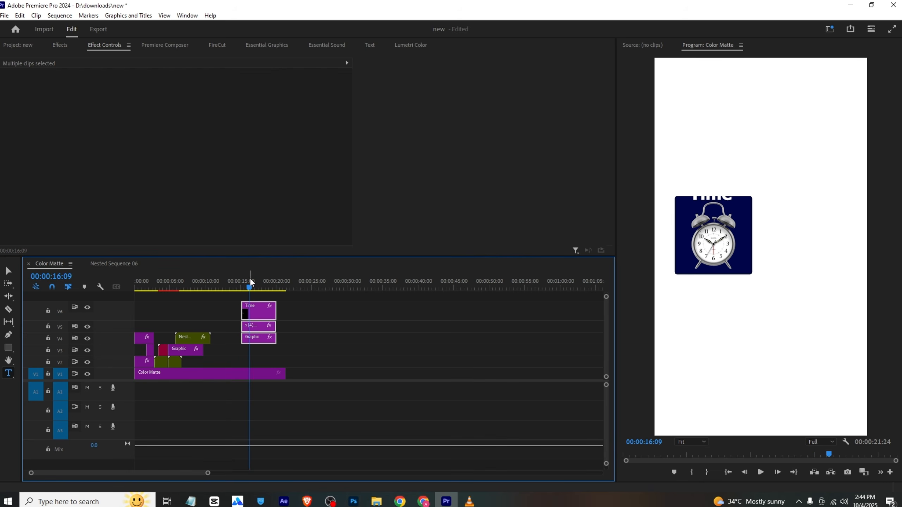
click(258, 326)
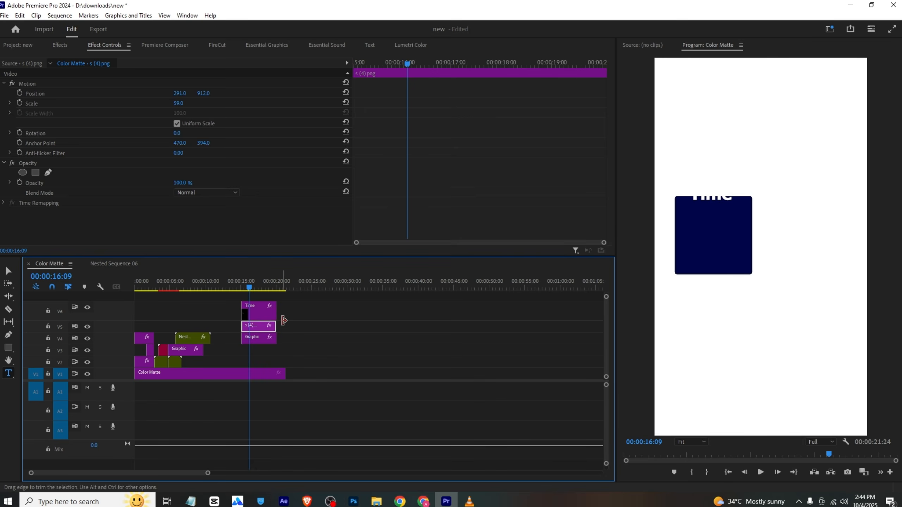
key(Delete)
click(18, 46)
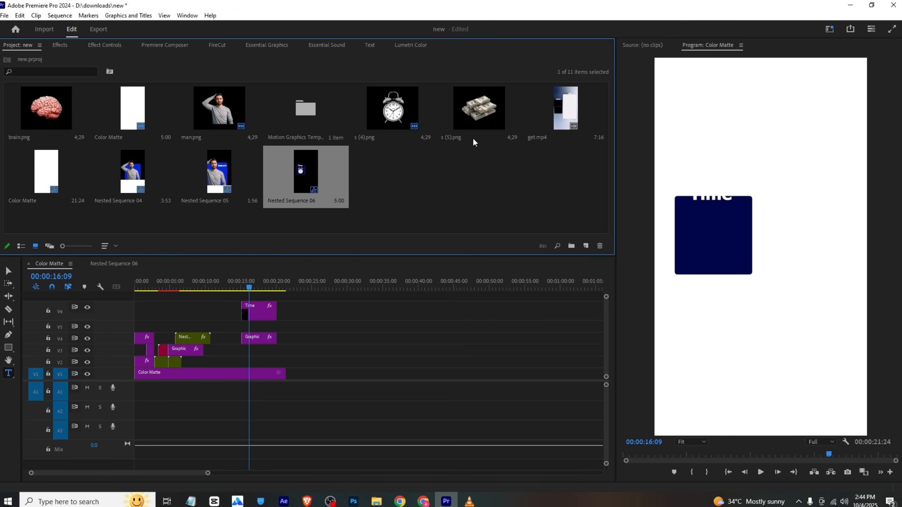
key(alt+Tab)
key(alt+Tab)
drag(458, 117, 264, 326)
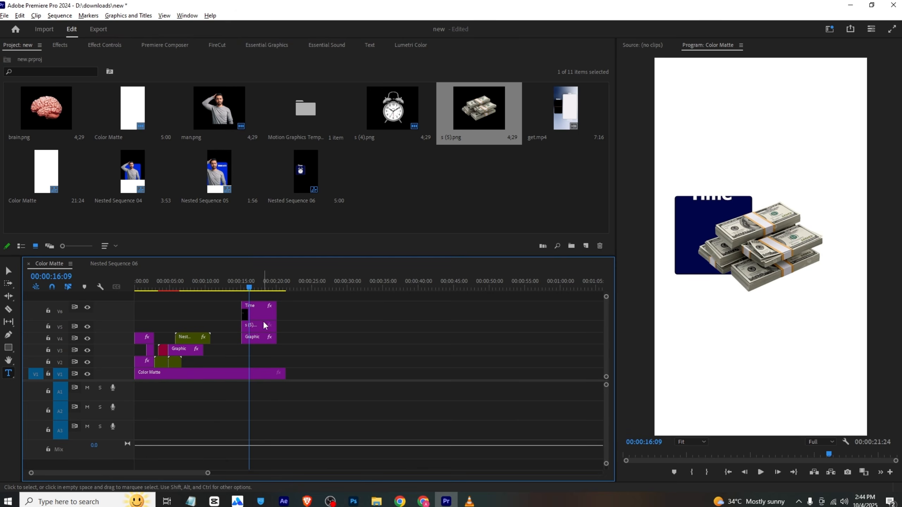
- Fit the money image inside the card with scale 51 and position 295, 928
click(257, 326)
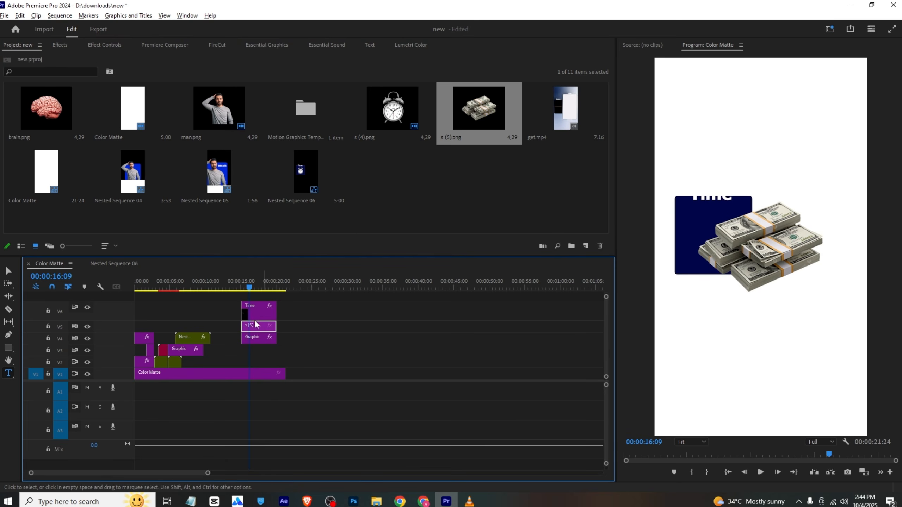
click(104, 45)
drag(182, 103, 76, 94)
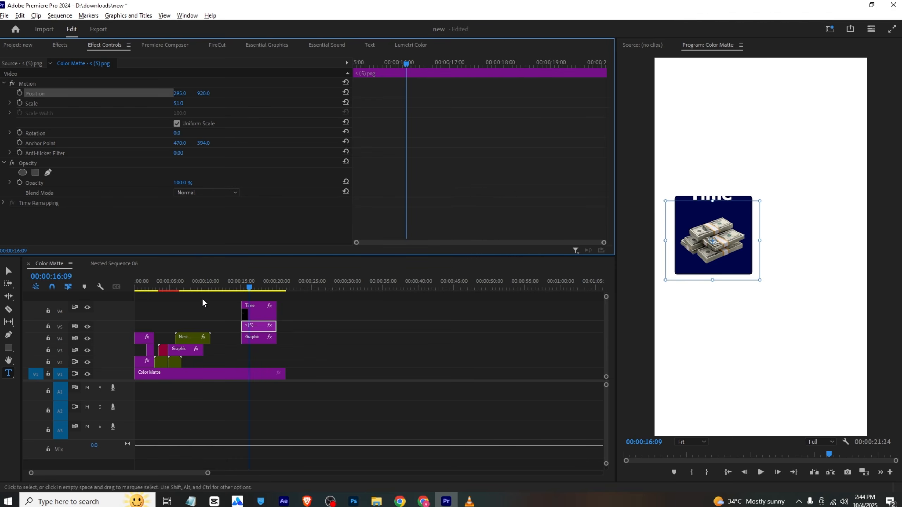
- Move the three money card clips to 00:00:07:32, on the tracks above the nested clock card
mouse_move(186, 280)
mouse_down()
mouse_move(174, 278)
mouse_move(187, 281)
mouse_up()
mouse_move(228, 311)
mouse_down()
mouse_move(304, 345)
mouse_move(221, 325)
mouse_up()
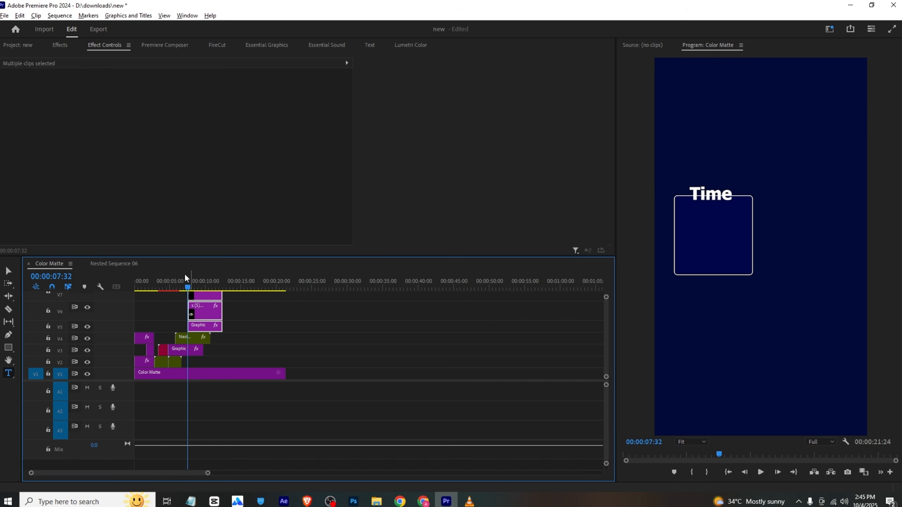
- Nest the three money card clips and set the nested clip's horizontal position to 964
click(239, 303)
drag(248, 299, 201, 327)
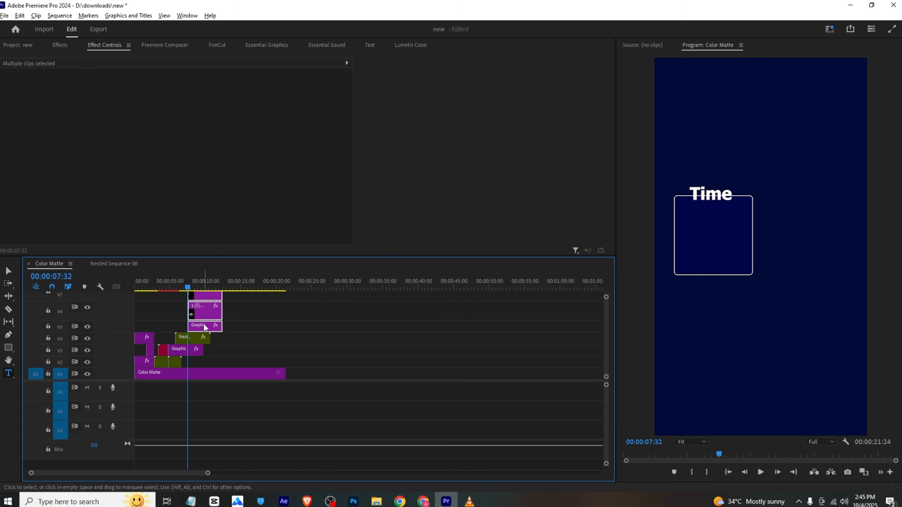
right_click(204, 327)
click(227, 281)
click(439, 263)
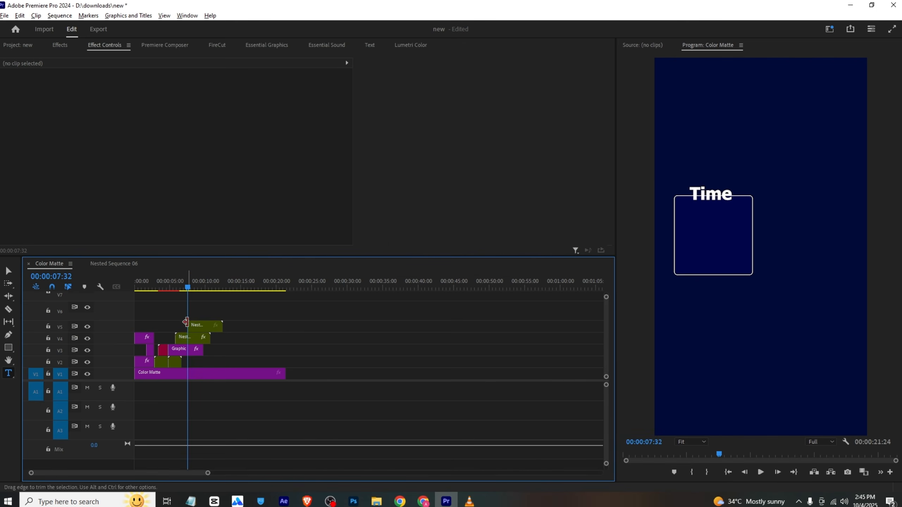
drag(179, 93, 378, 93)
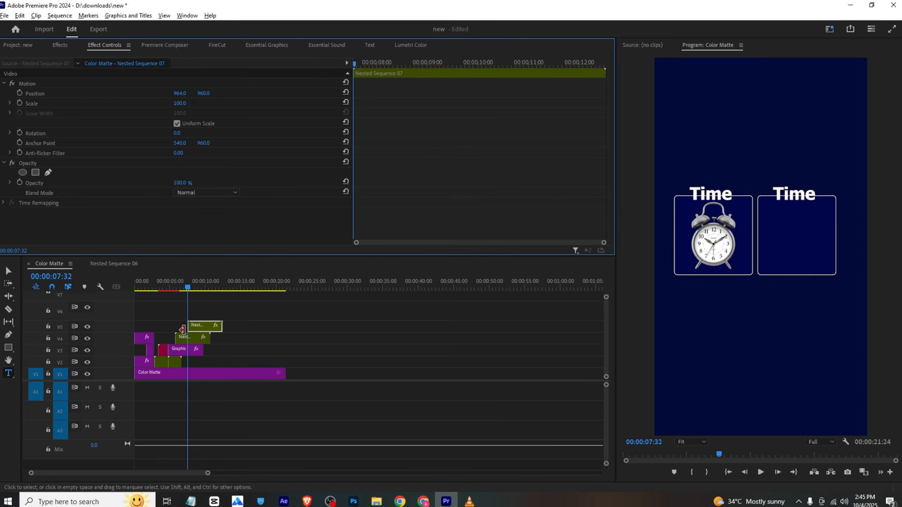
click(194, 339)
click(401, 64)
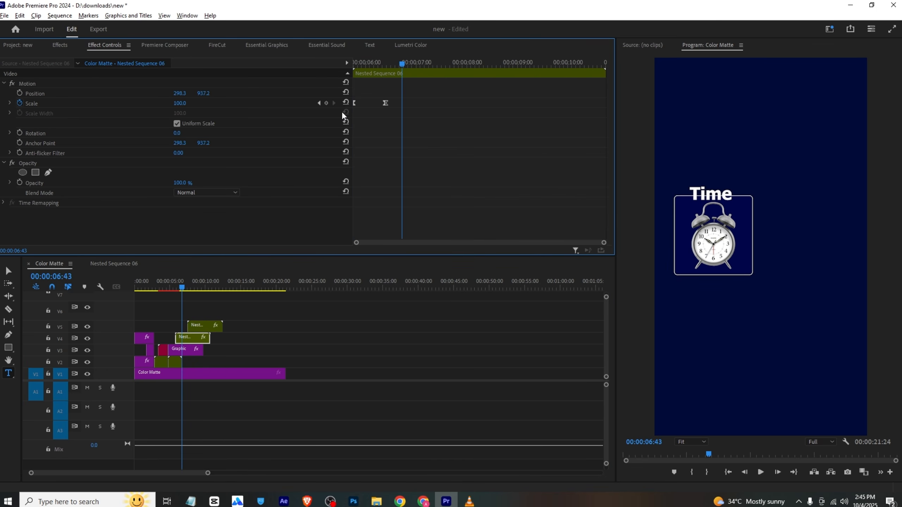
click(325, 104)
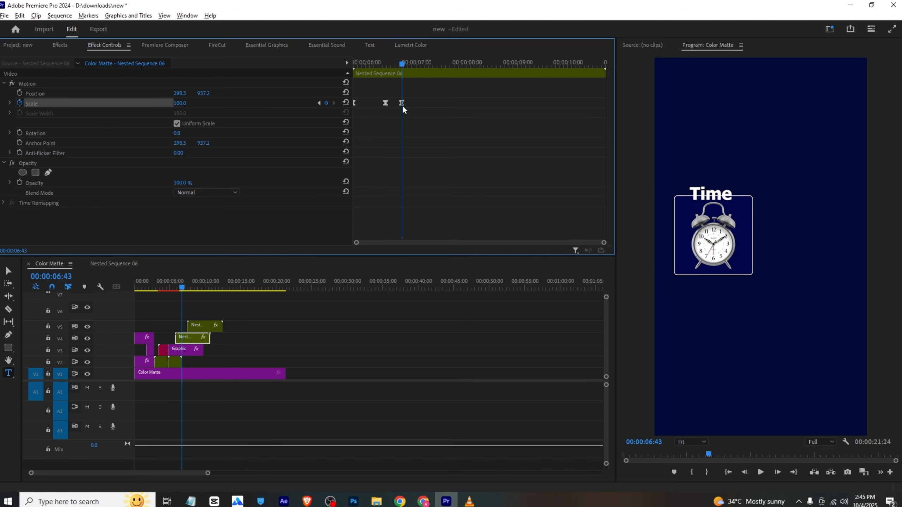
drag(402, 64, 421, 64)
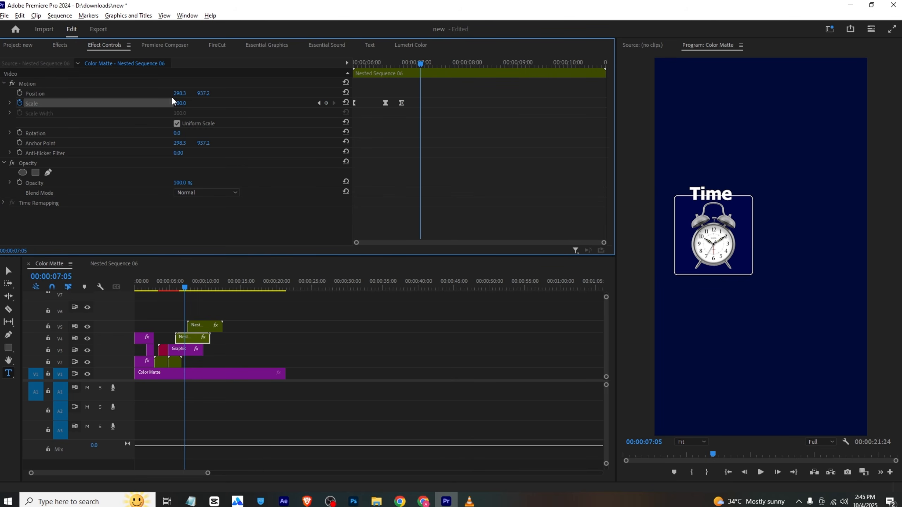
drag(179, 93, 92, 95)
click(175, 286)
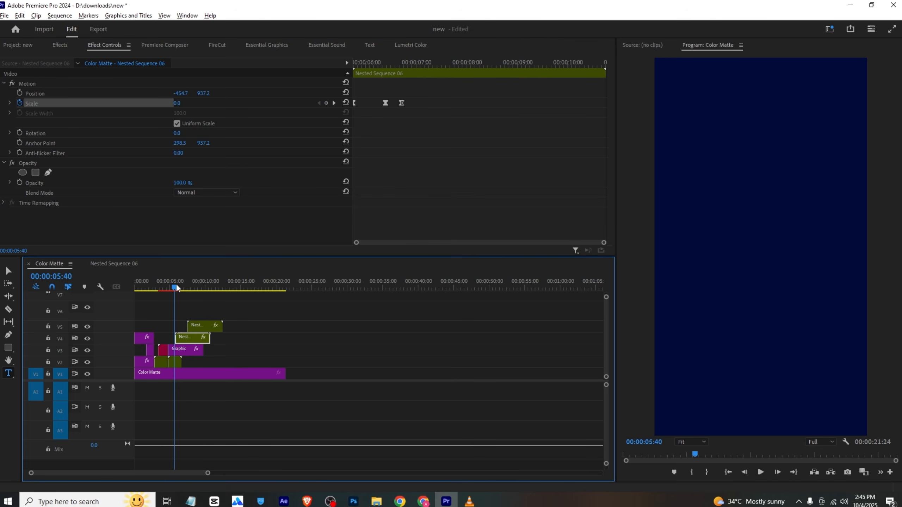
key(space)
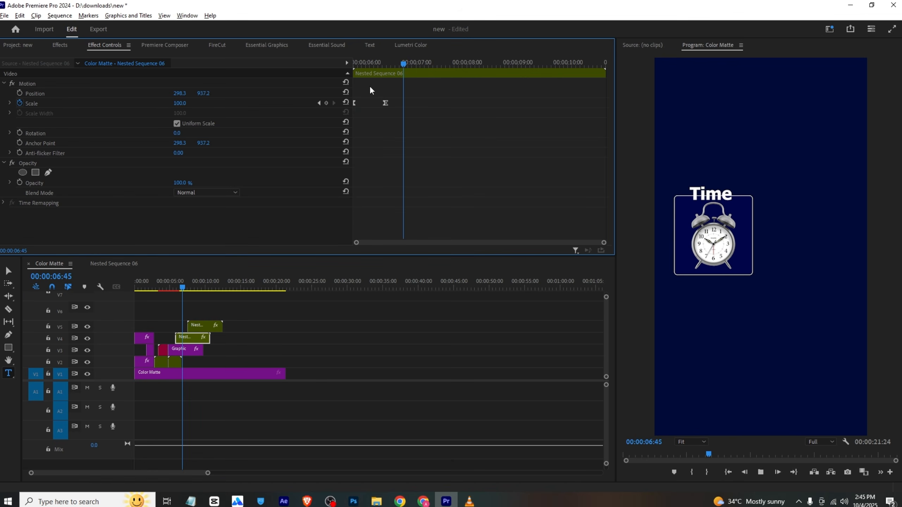
- Add a 100 scale keyframe to the clock card at 00:00:06:45 and keyframe its horizontal position from 298.3 to -432.7 at 00:00:07:06
click(326, 103)
drag(402, 62, 434, 69)
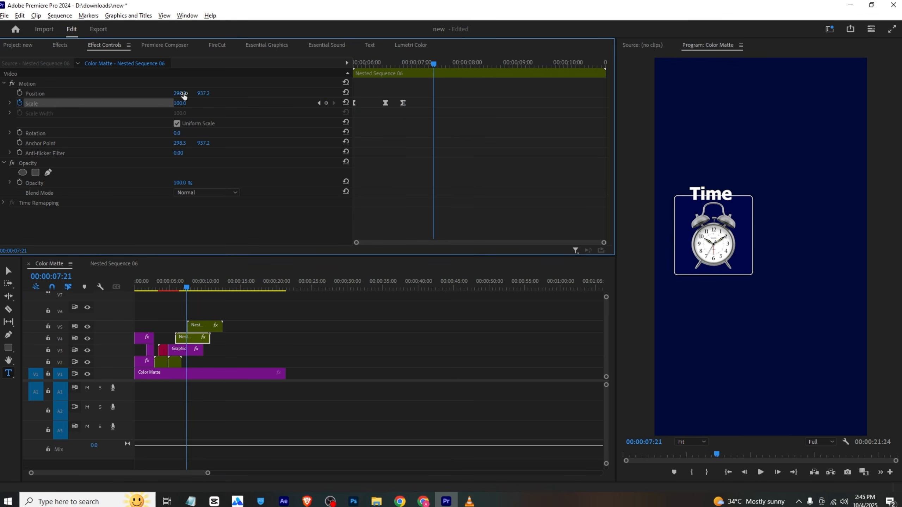
click(22, 93)
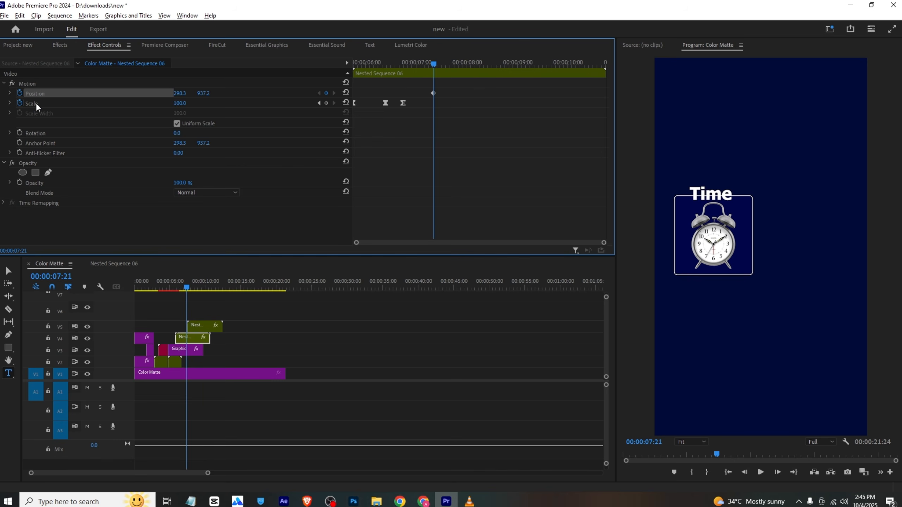
drag(433, 93, 421, 65)
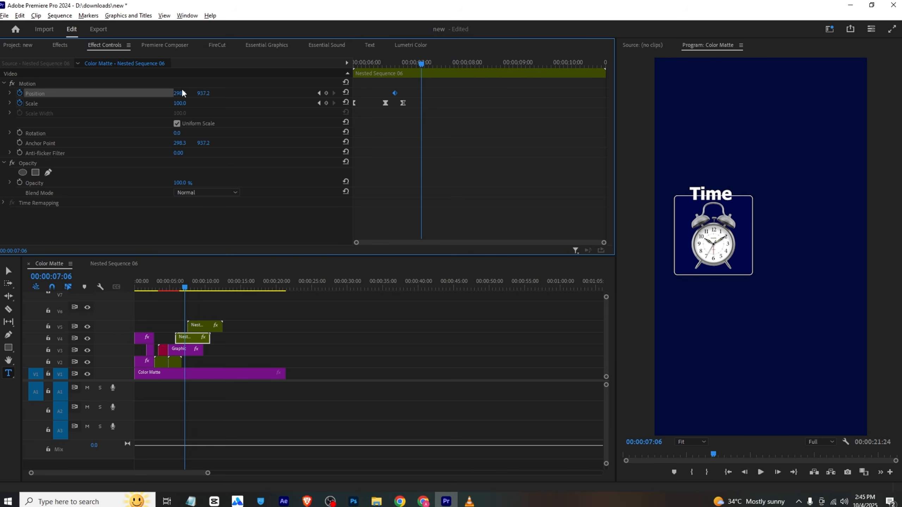
drag(180, 93, 184, 94)
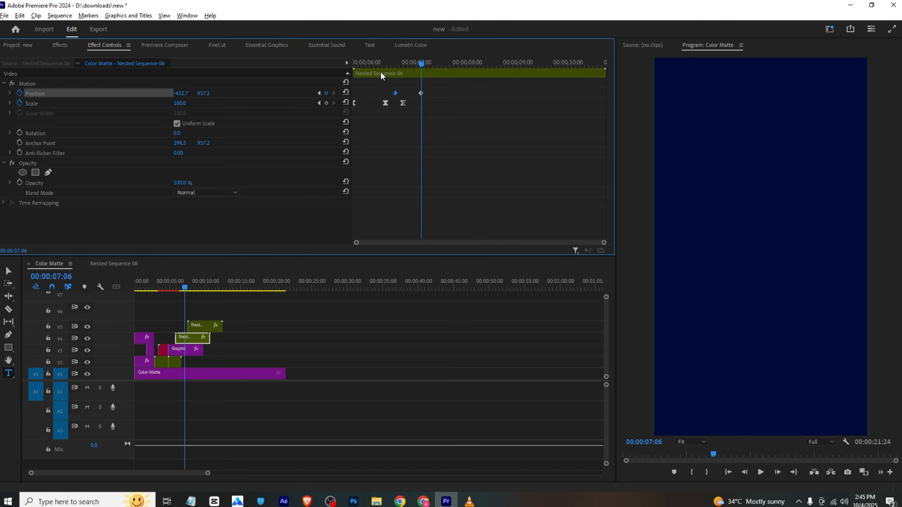
drag(379, 66, 287, 75)
key(space)
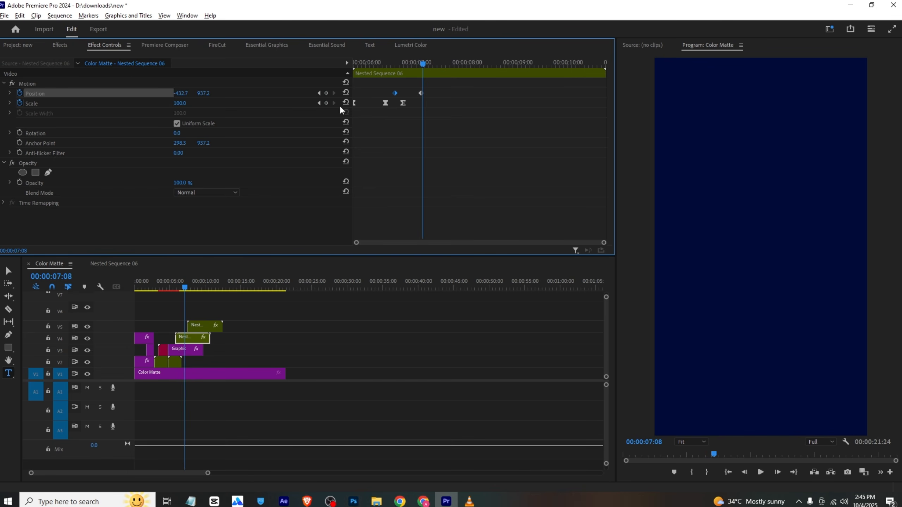
- Move the nested money card clip so it starts at 00:00:06:36
drag(212, 324, 207, 326)
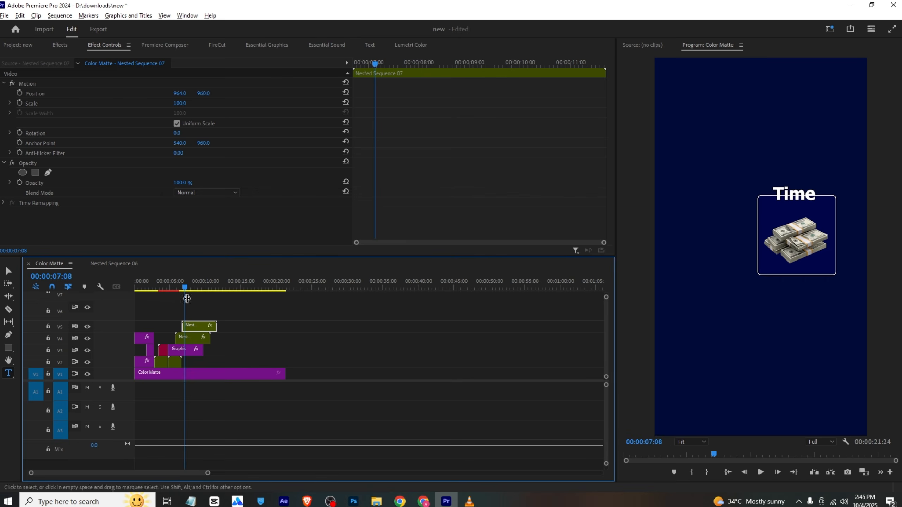
drag(179, 280, 183, 278)
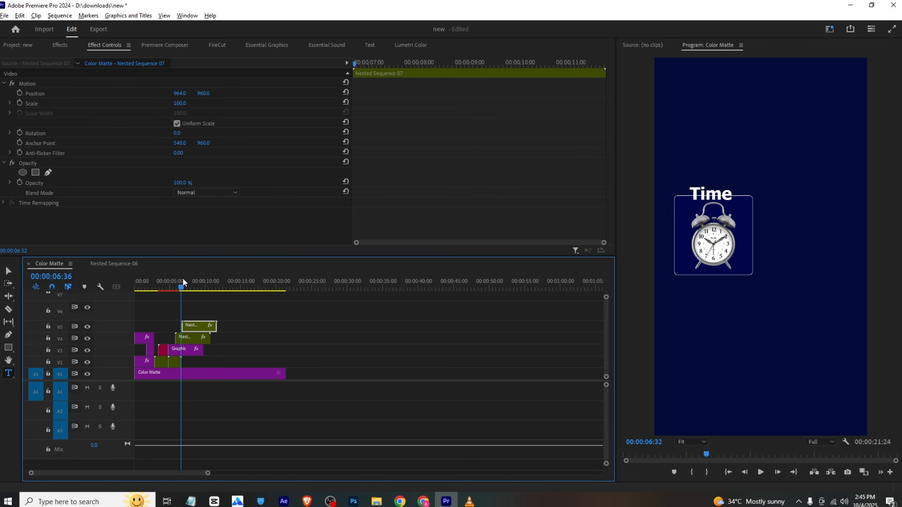
drag(196, 326, 193, 328)
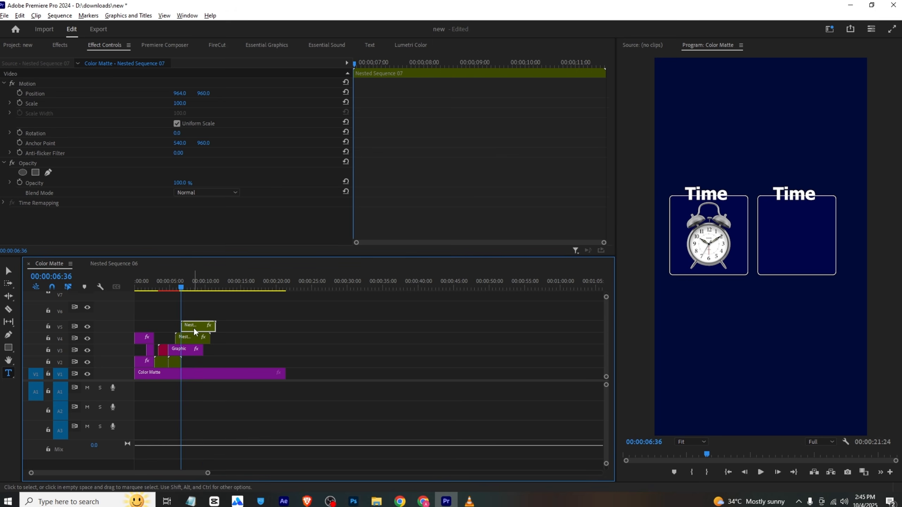
- Add a scale keyframe at the start of the money card clip and move its anchor point to the card's center, about 283, 896
click(19, 103)
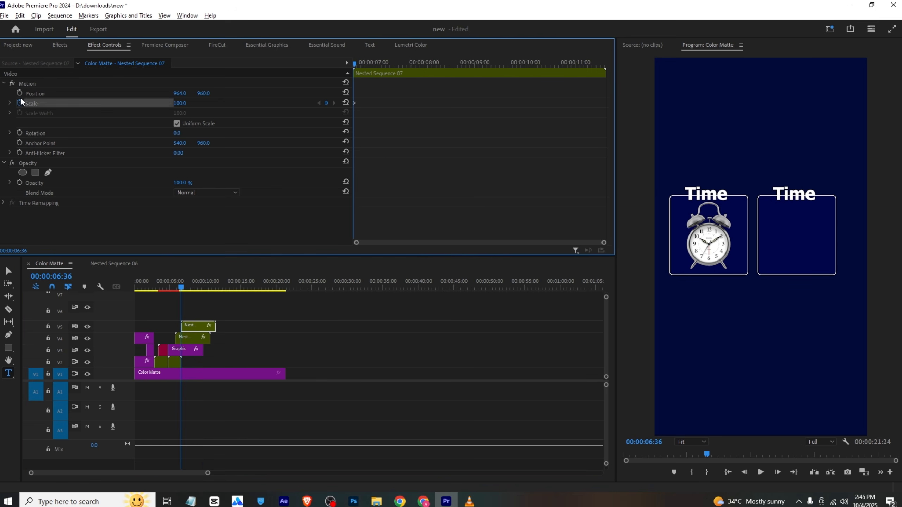
click(45, 144)
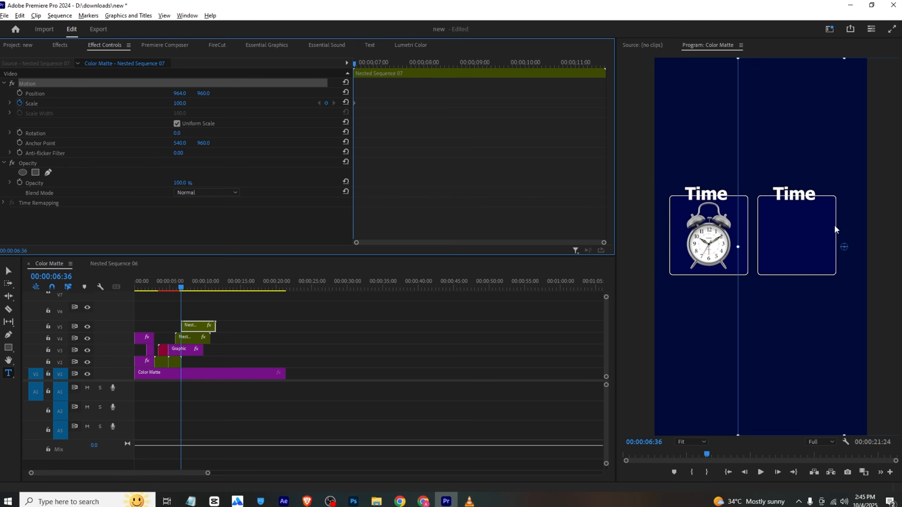
click(844, 248)
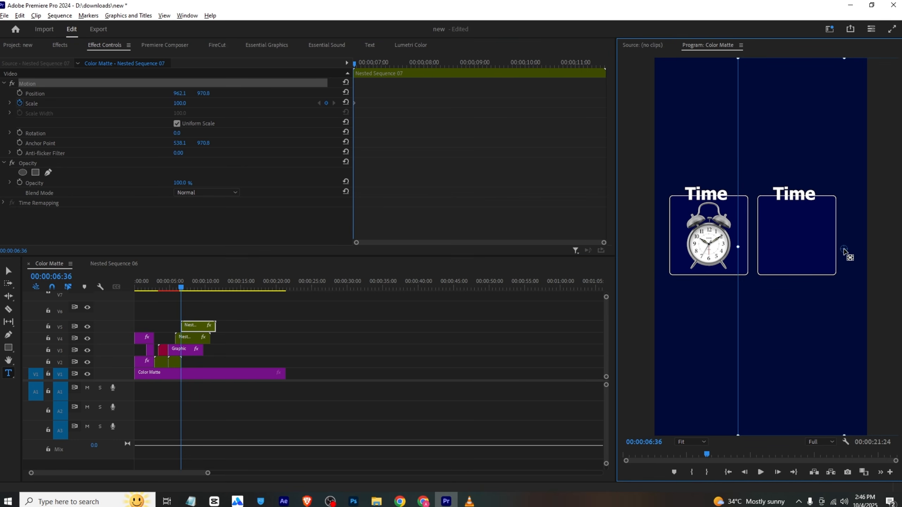
drag(844, 250, 801, 240)
- Animate the money card's scale from 0 at the clip start to 100 at 00:00:07:51, and preview it
drag(355, 103, 416, 113)
drag(182, 103, 135, 103)
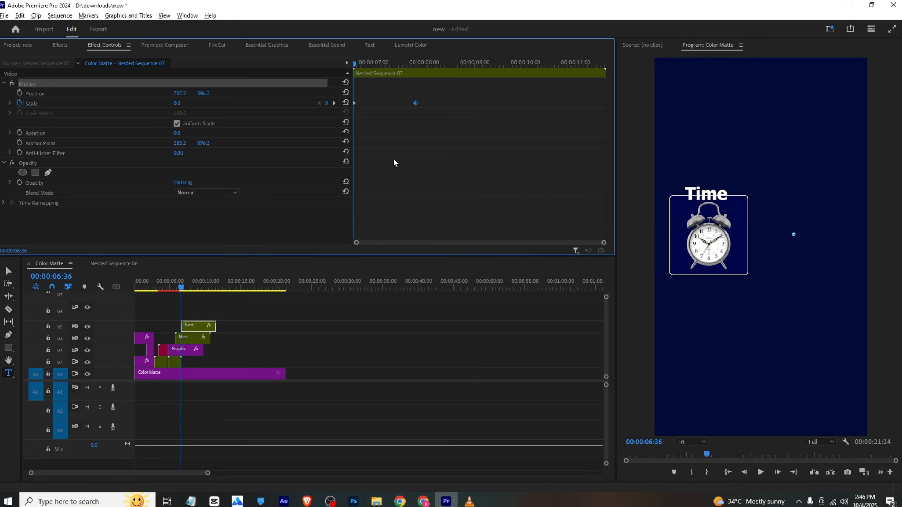
click(176, 281)
key(space)
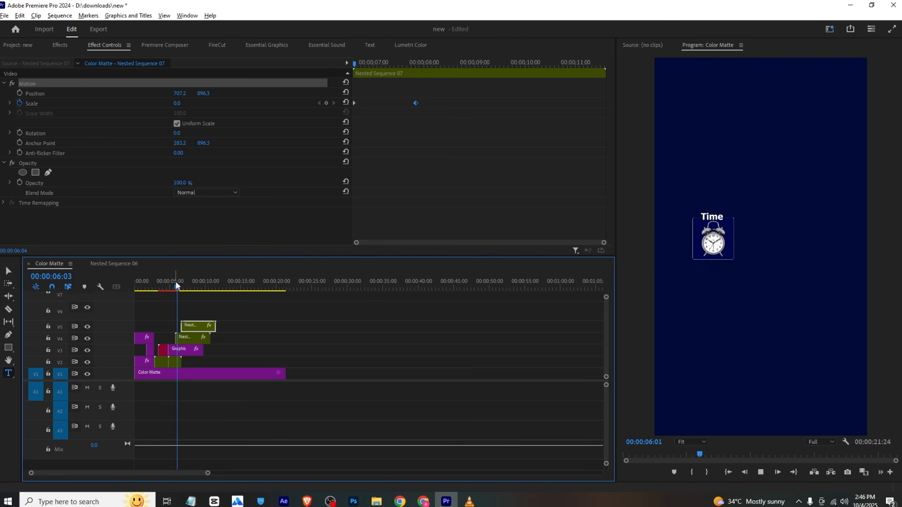
key(space)
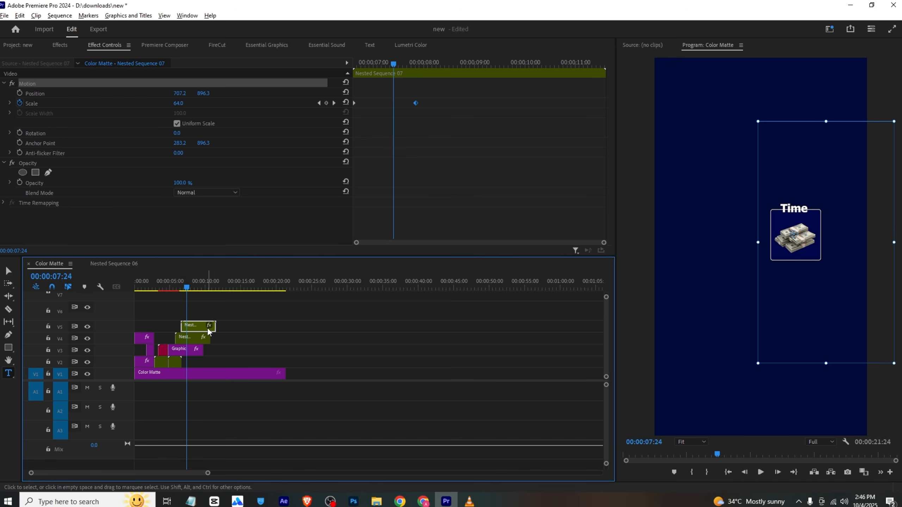
- Set the money card's horizontal position to 540.2 and align its clip's start with the nested clock card
drag(404, 63, 416, 65)
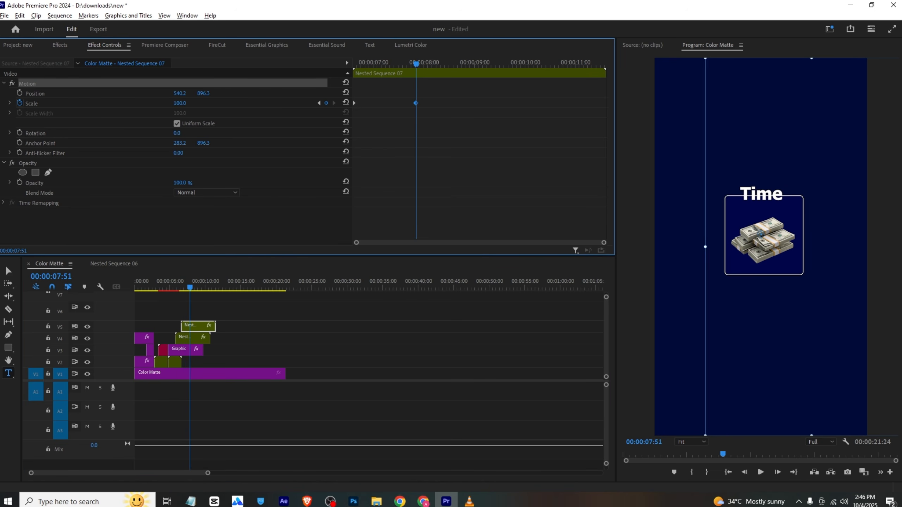
mouse_move(186, 288)
mouse_down()
mouse_move(174, 287)
mouse_move(182, 283)
mouse_up()
- Set the clock card's horizontal position to 101.3 on its last position keyframe at 00:00:07:06, and preview the motion
click(188, 337)
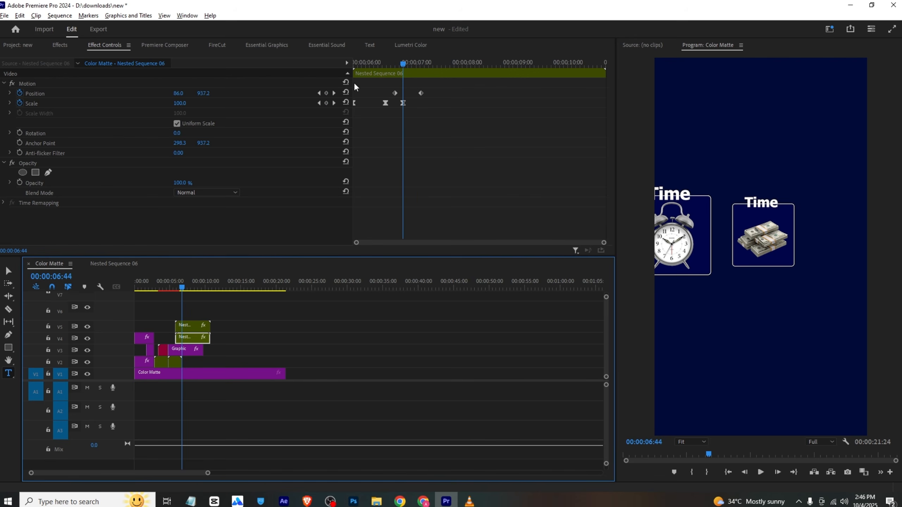
drag(406, 63, 422, 63)
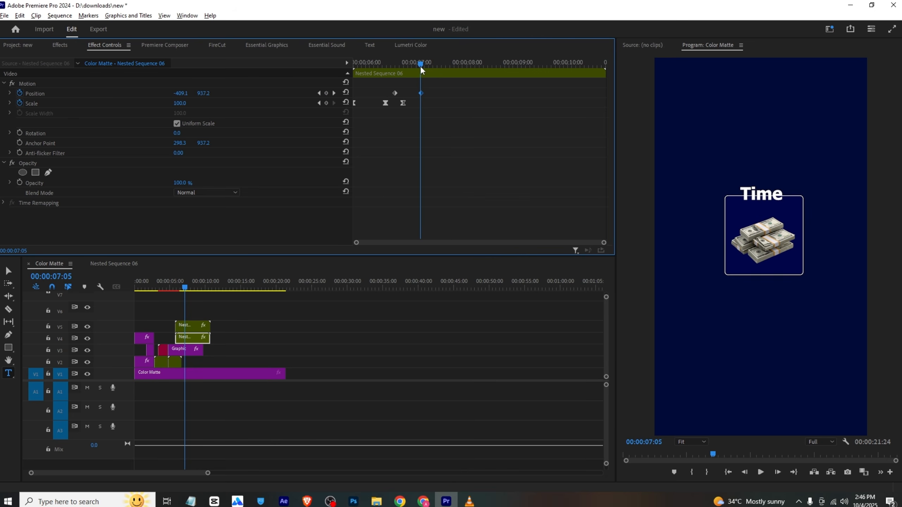
drag(420, 65, 421, 65)
drag(185, 94, 406, 94)
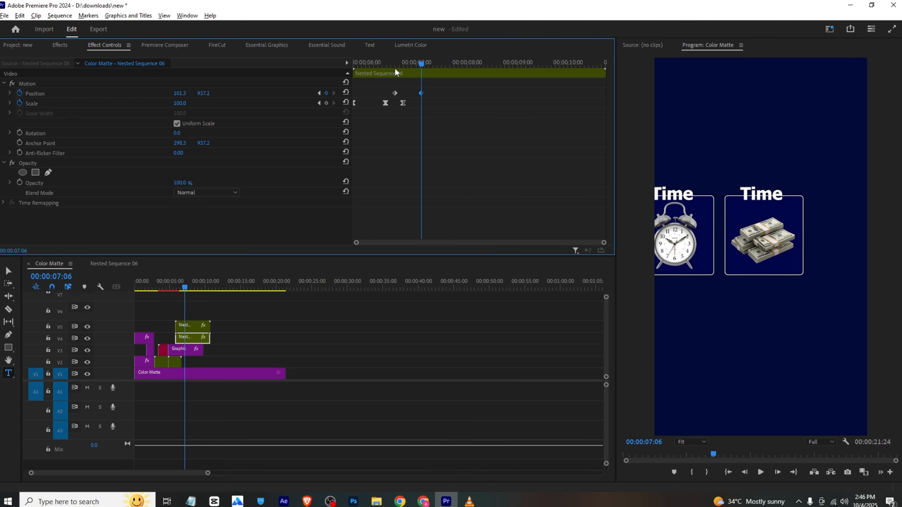
key(Up)
key(space)
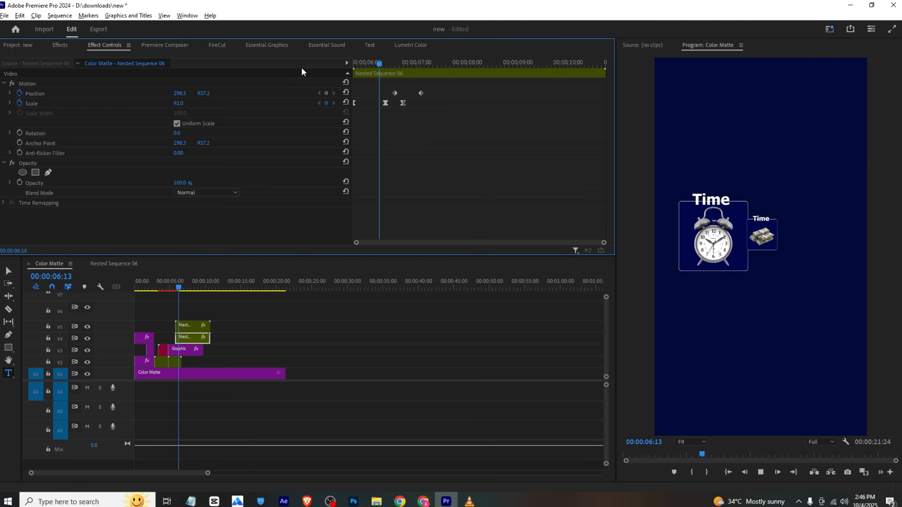
key(space)
- Set the money card's horizontal position to 612.2 and preview both cards
click(198, 325)
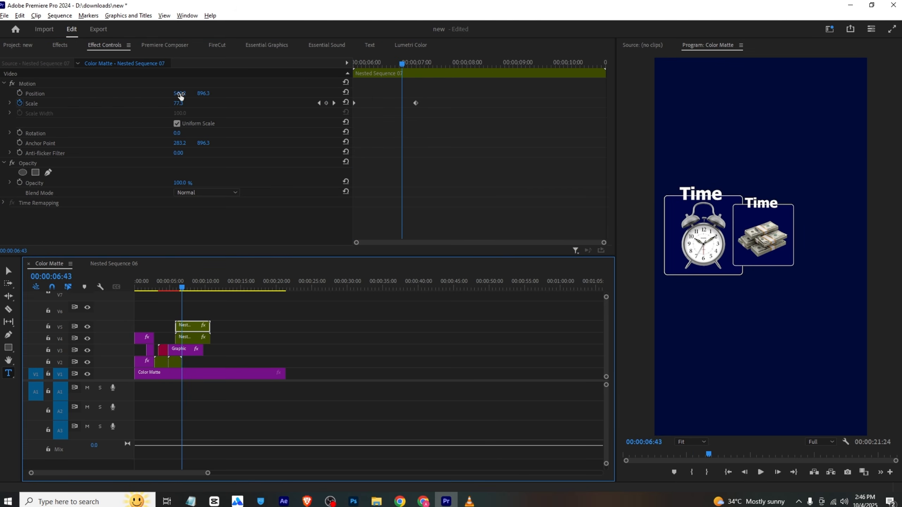
drag(180, 96, 213, 95)
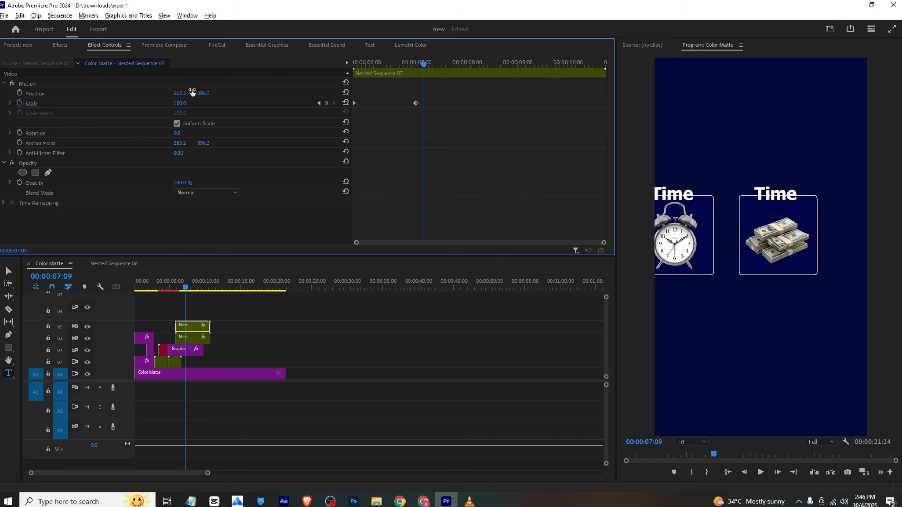
drag(380, 64, 287, 71)
key(space)
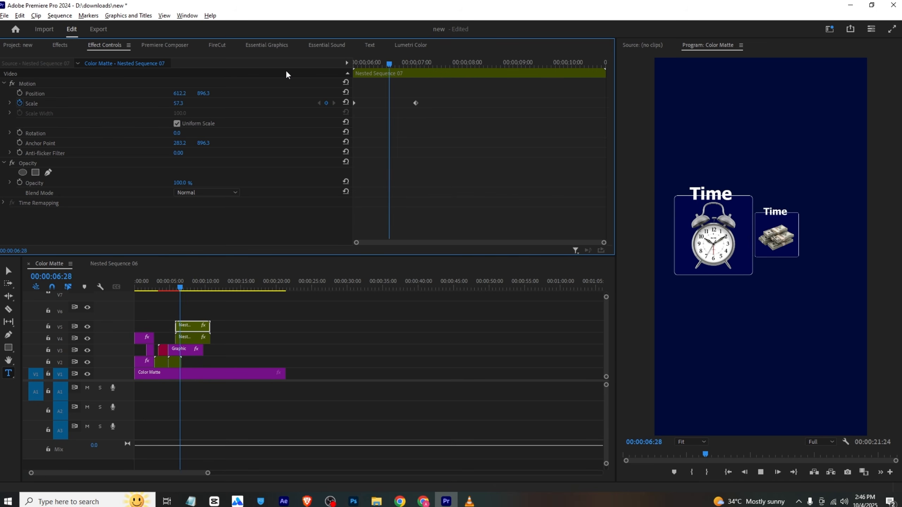
key(space)
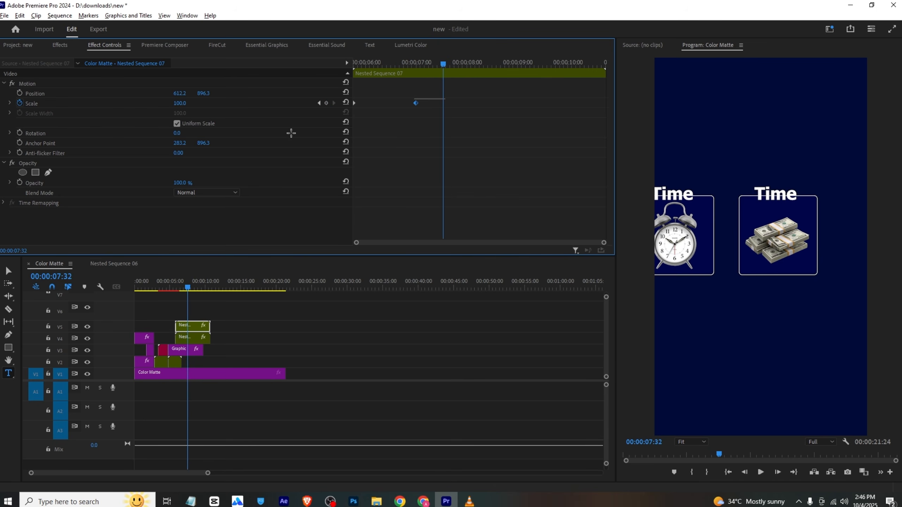
- Apply Ease In to both scale keyframes of the money card and preview the animation
right_click(416, 103)
click(463, 236)
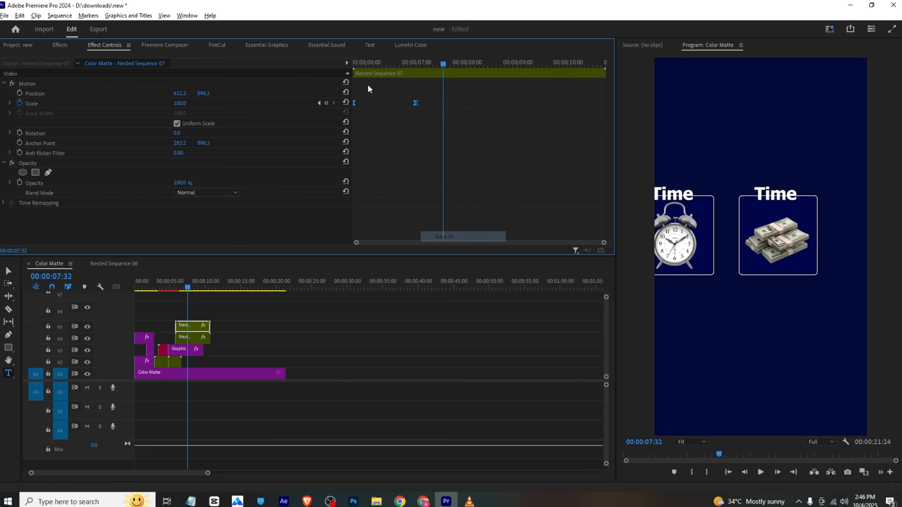
drag(368, 64, 302, 65)
key(space)
key(space)
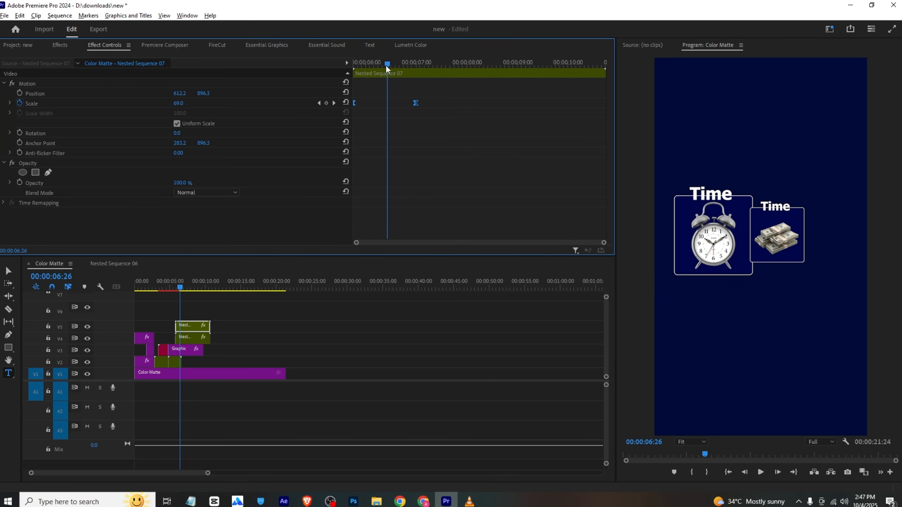
- Keyframe the money card's horizontal position from 705.2 to 548.2 at 00:00:07:13, and preview it with the clock card
drag(183, 94, 222, 93)
key(space)
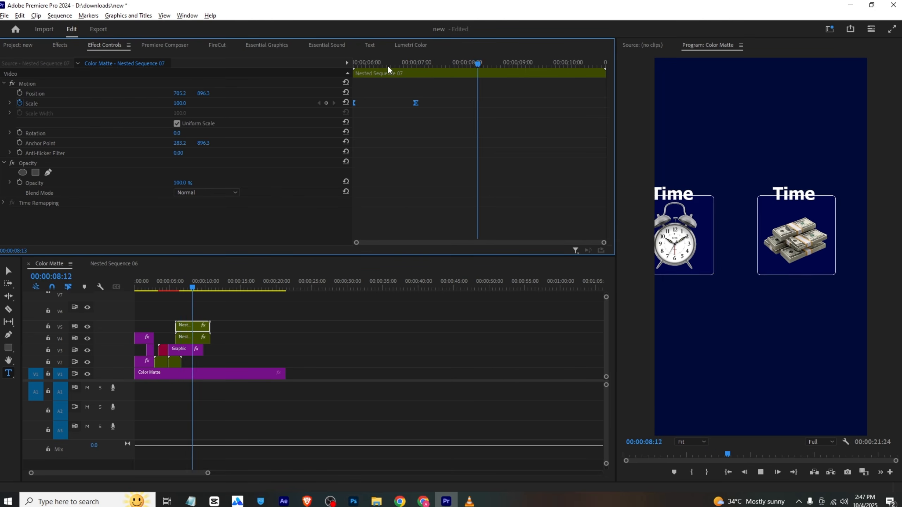
drag(387, 65, 383, 93)
click(19, 93)
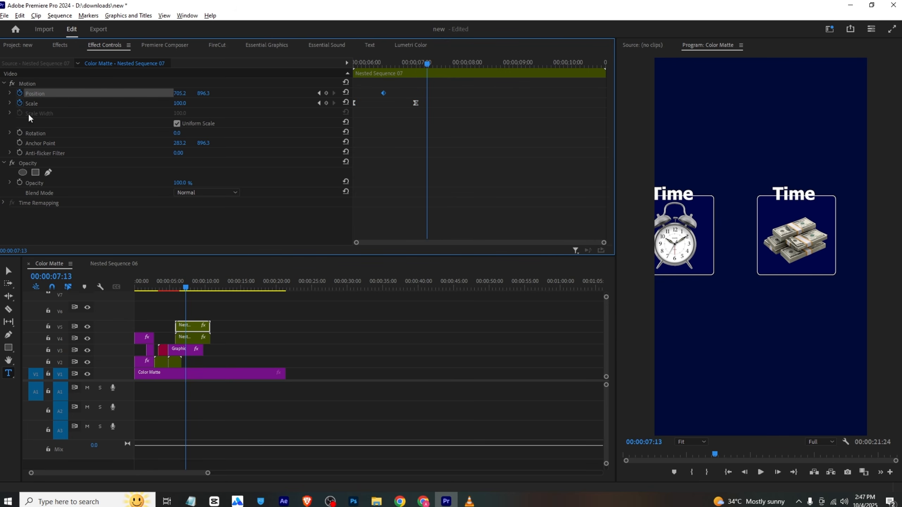
drag(180, 94, 126, 94)
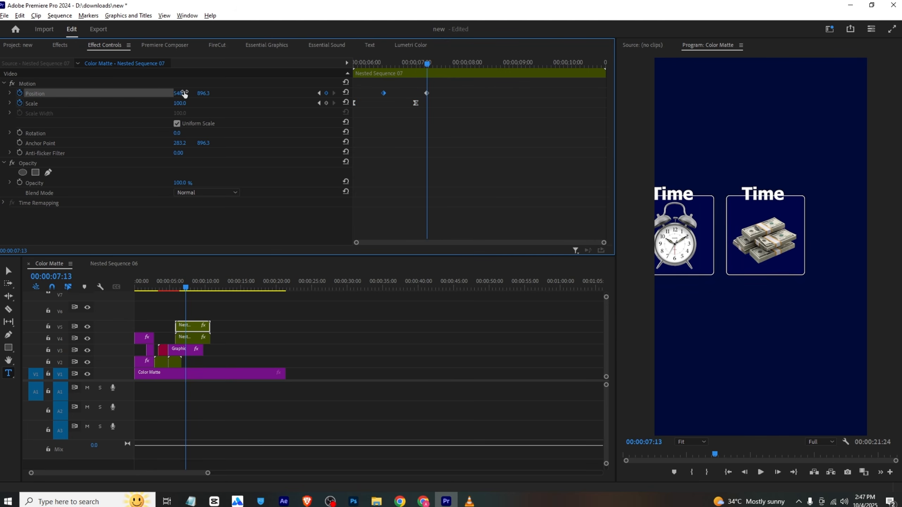
click(173, 276)
key(space)
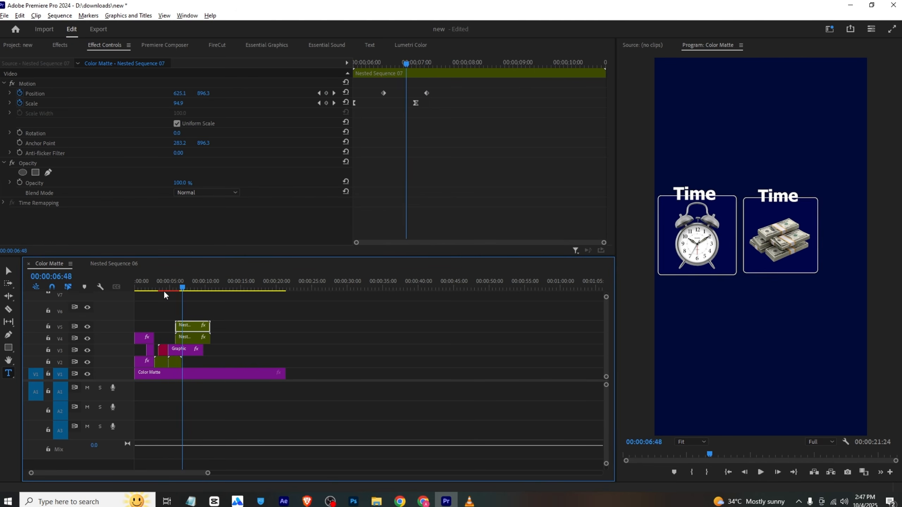
key(space)
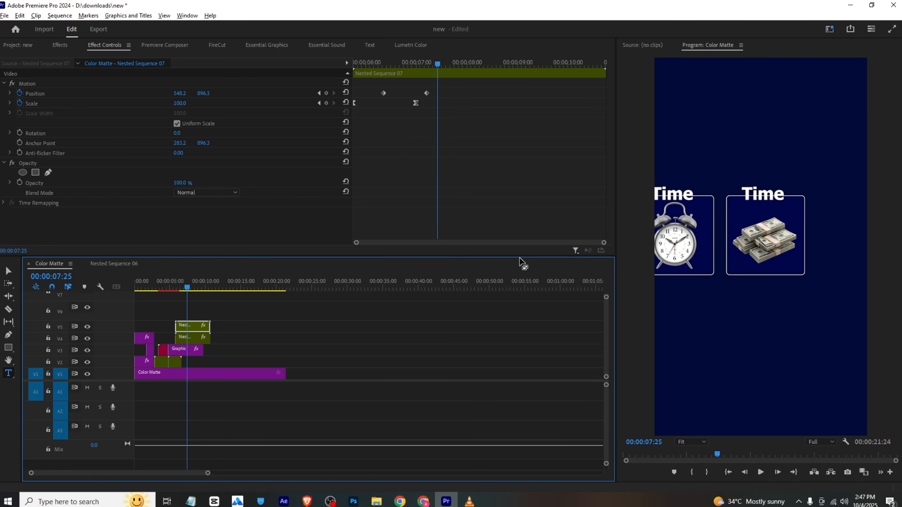